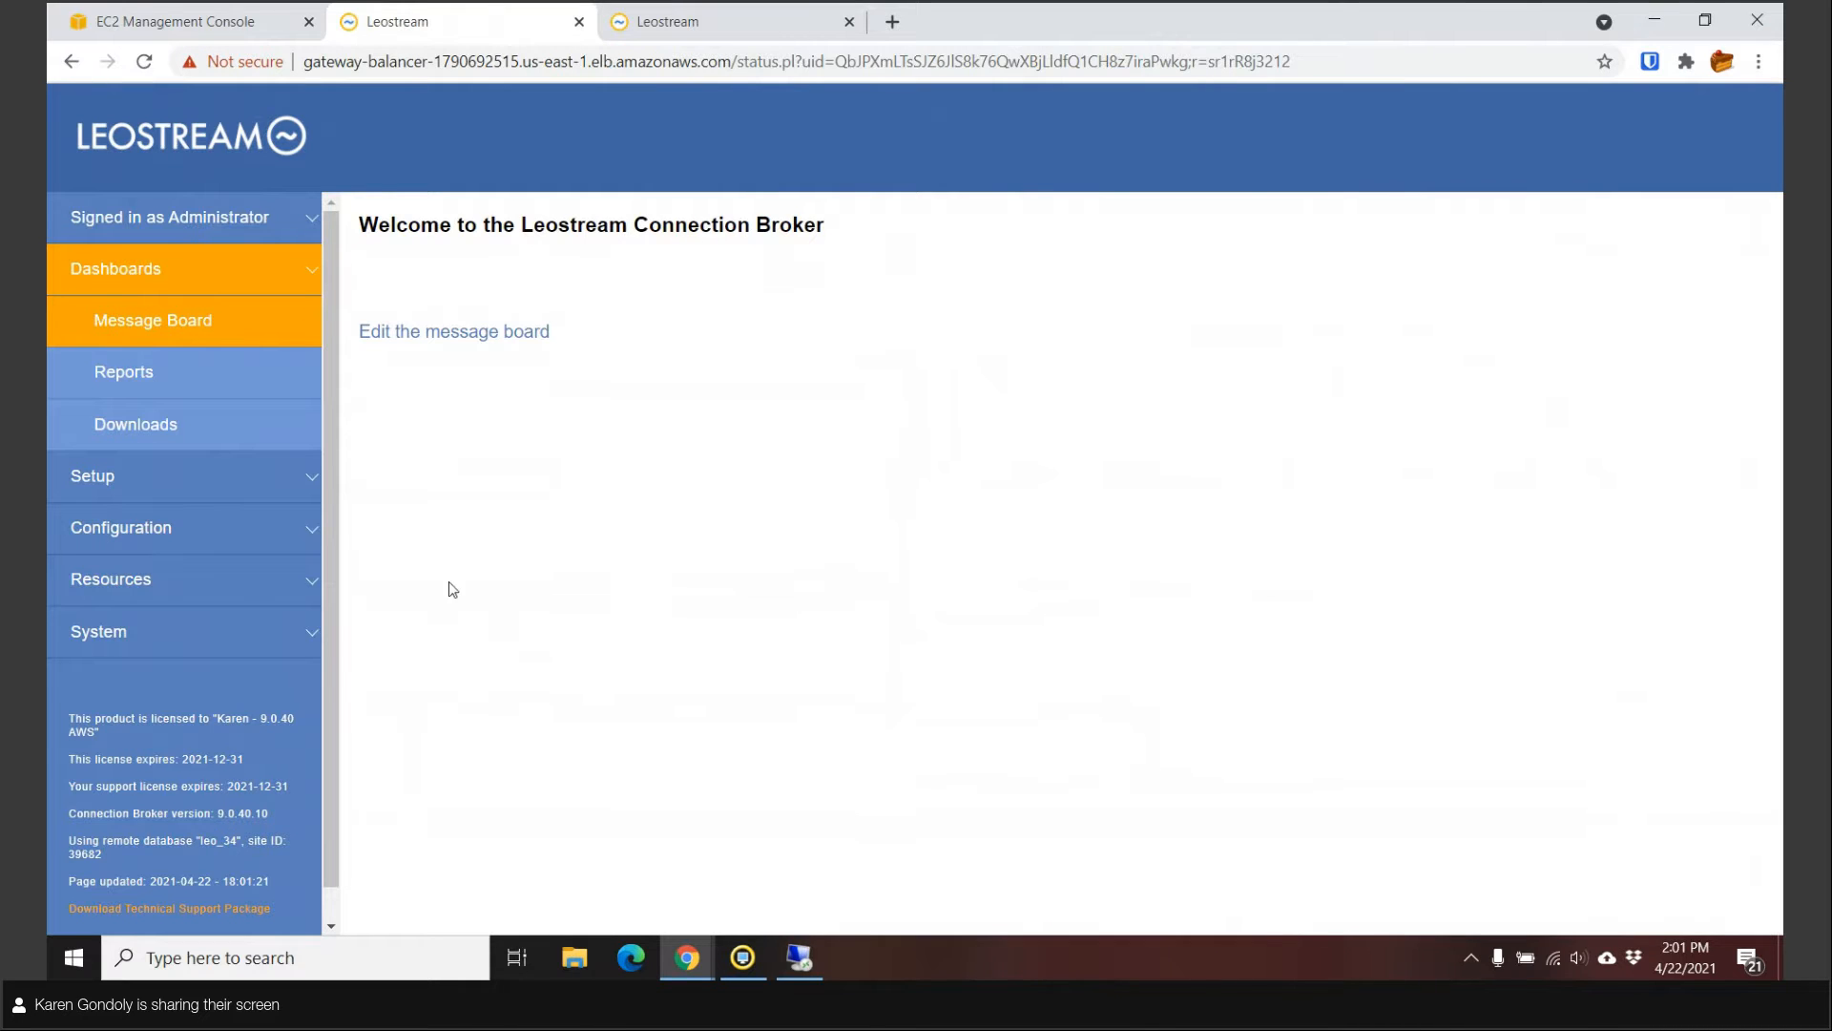
Expand the Setup section in the console's left sidebar.
left_click(195, 494)
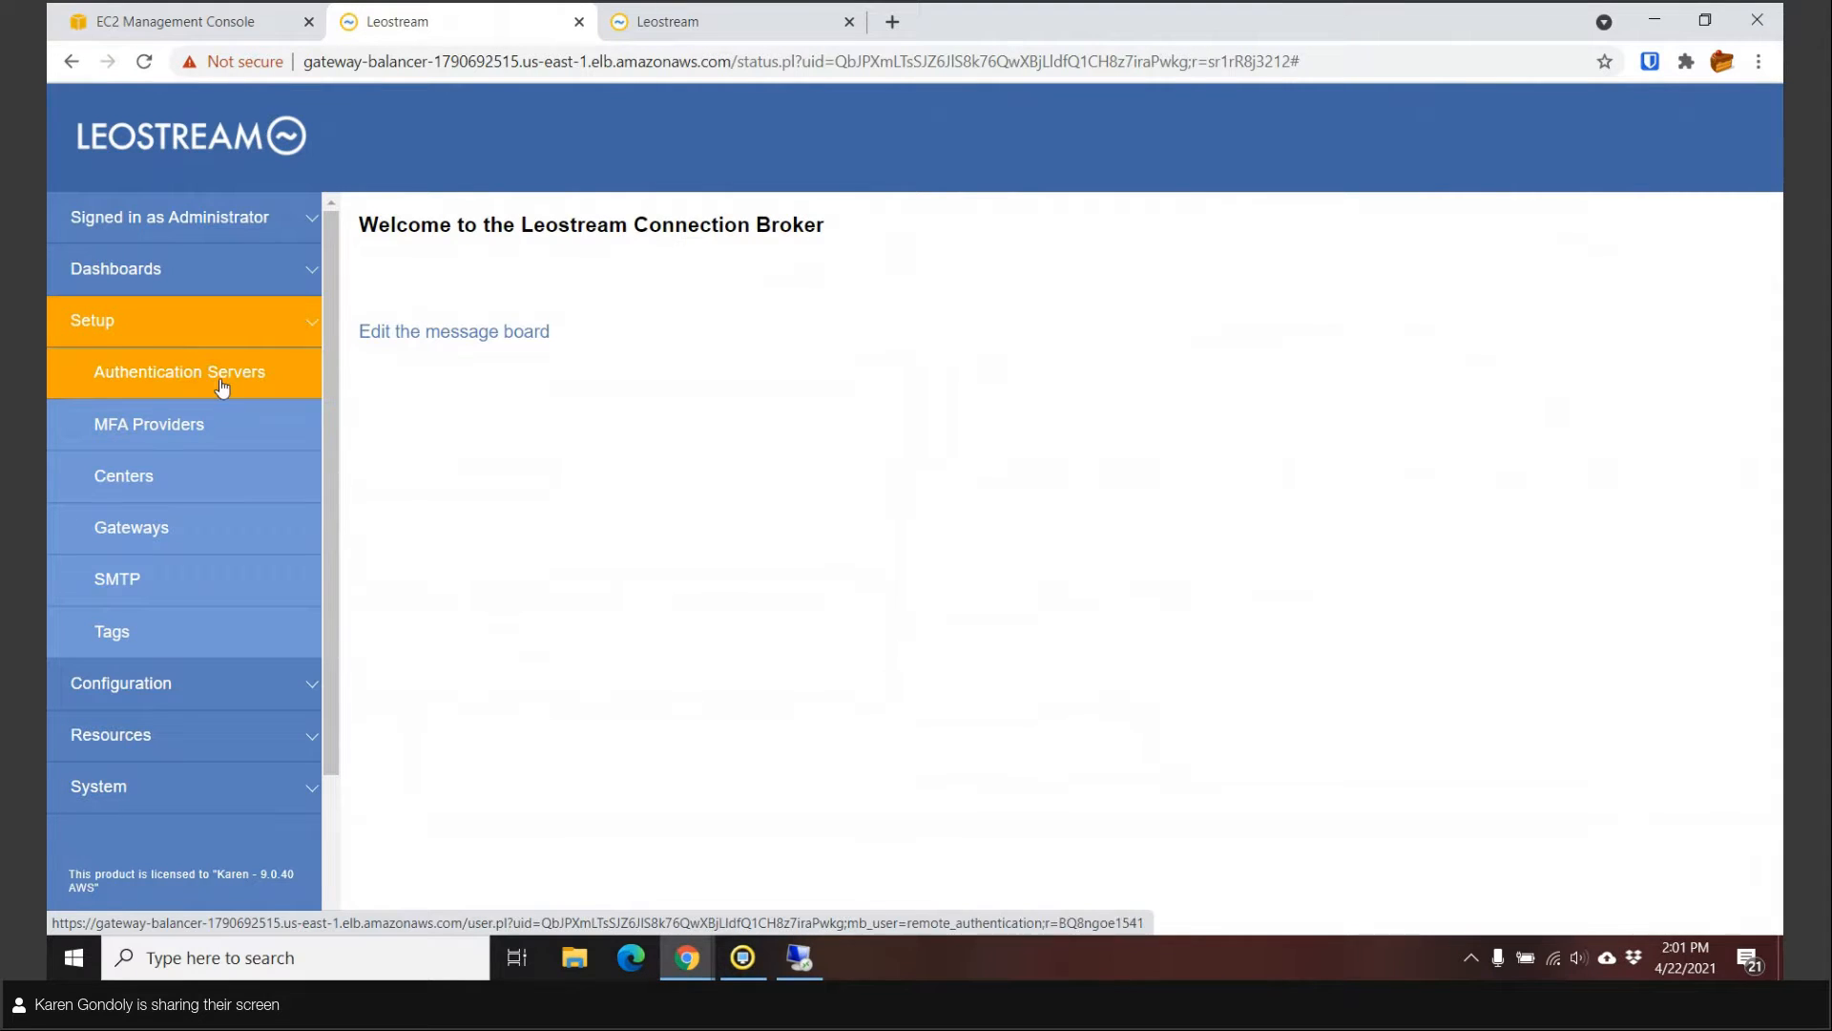
Review the Centers list of AWS US East, DCV Virtual Sessions and PCoIP Devices, then start a new center.
left_click(164, 484)
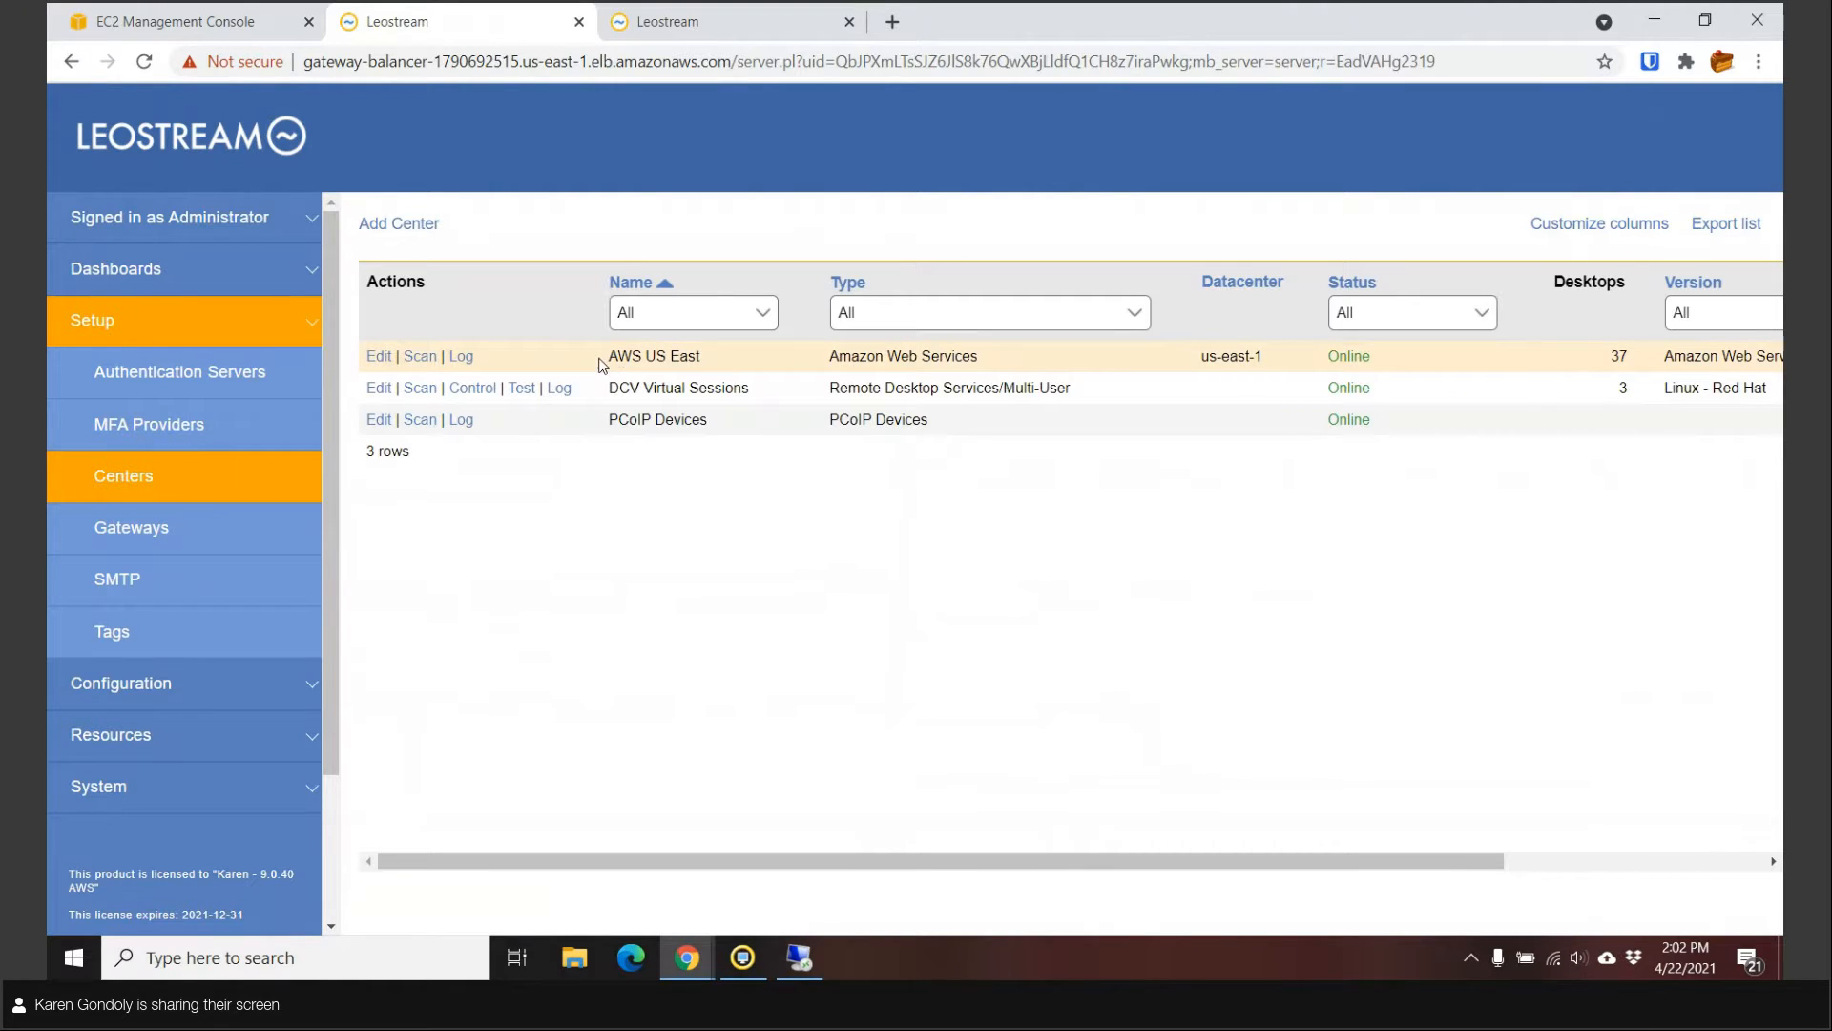
left_click_drag(657, 356, 696, 357)
left_click(717, 360)
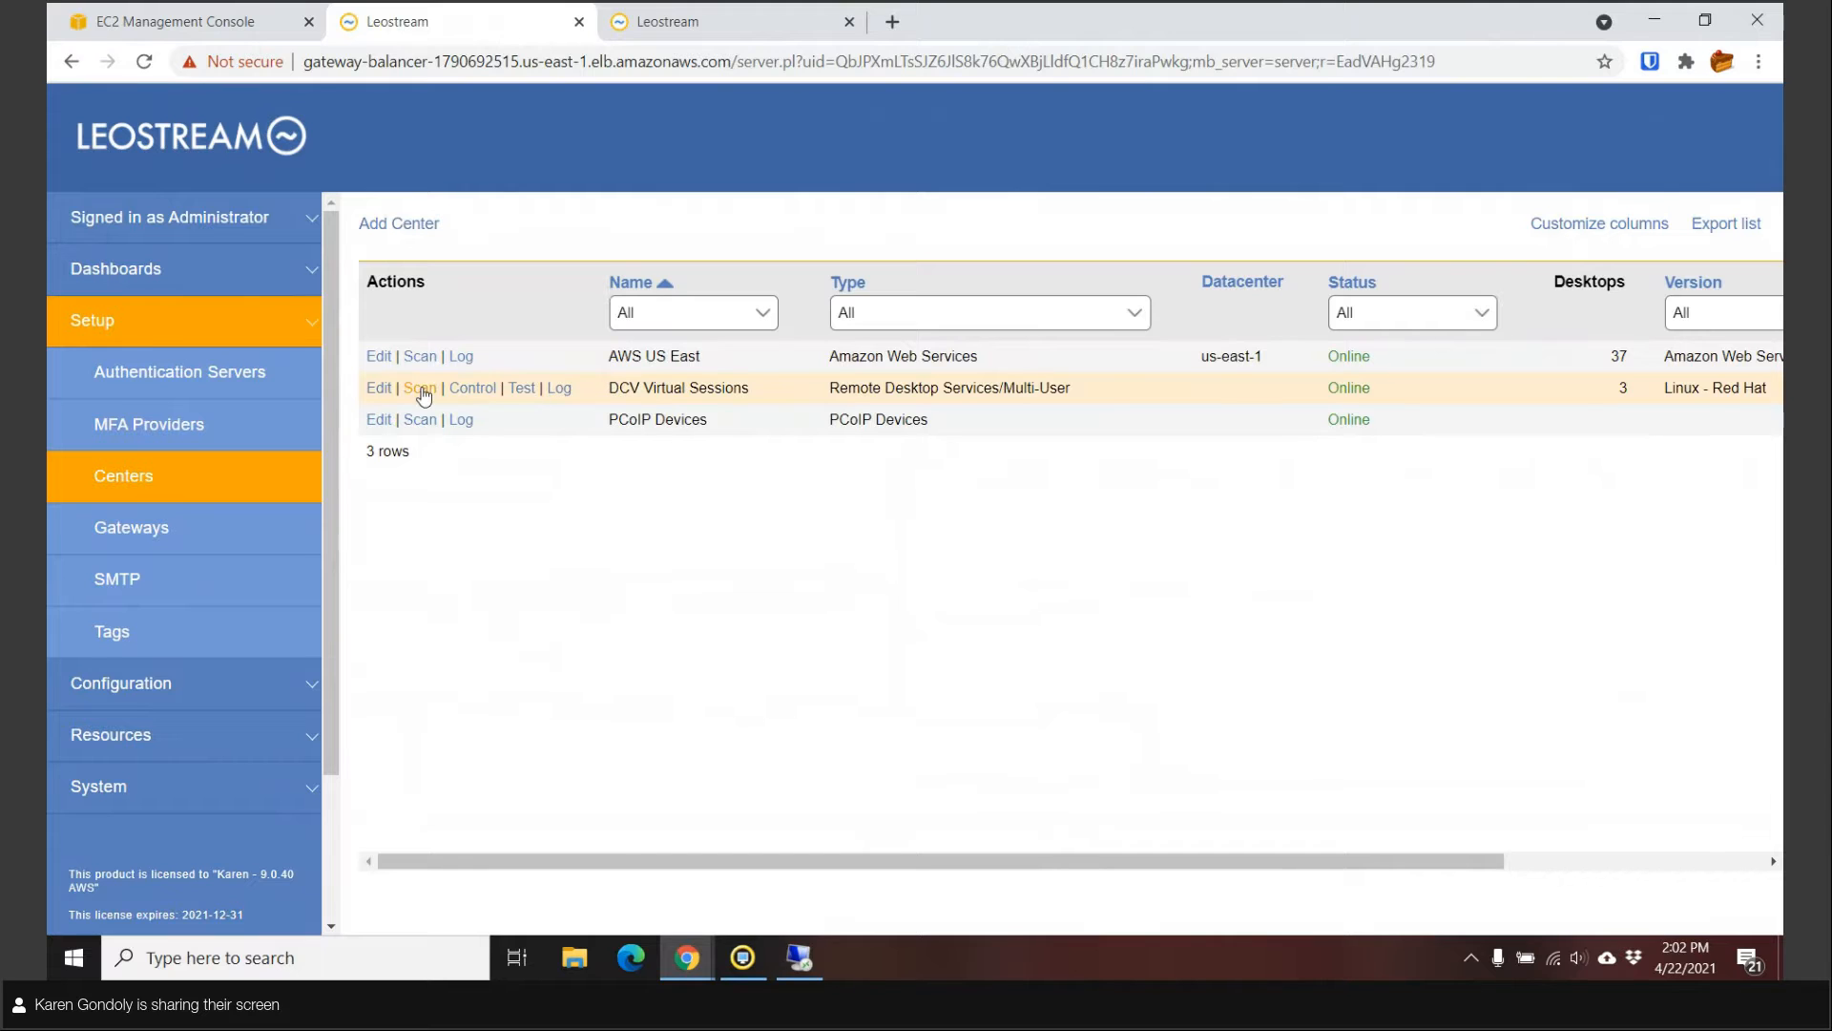
left_click(382, 229)
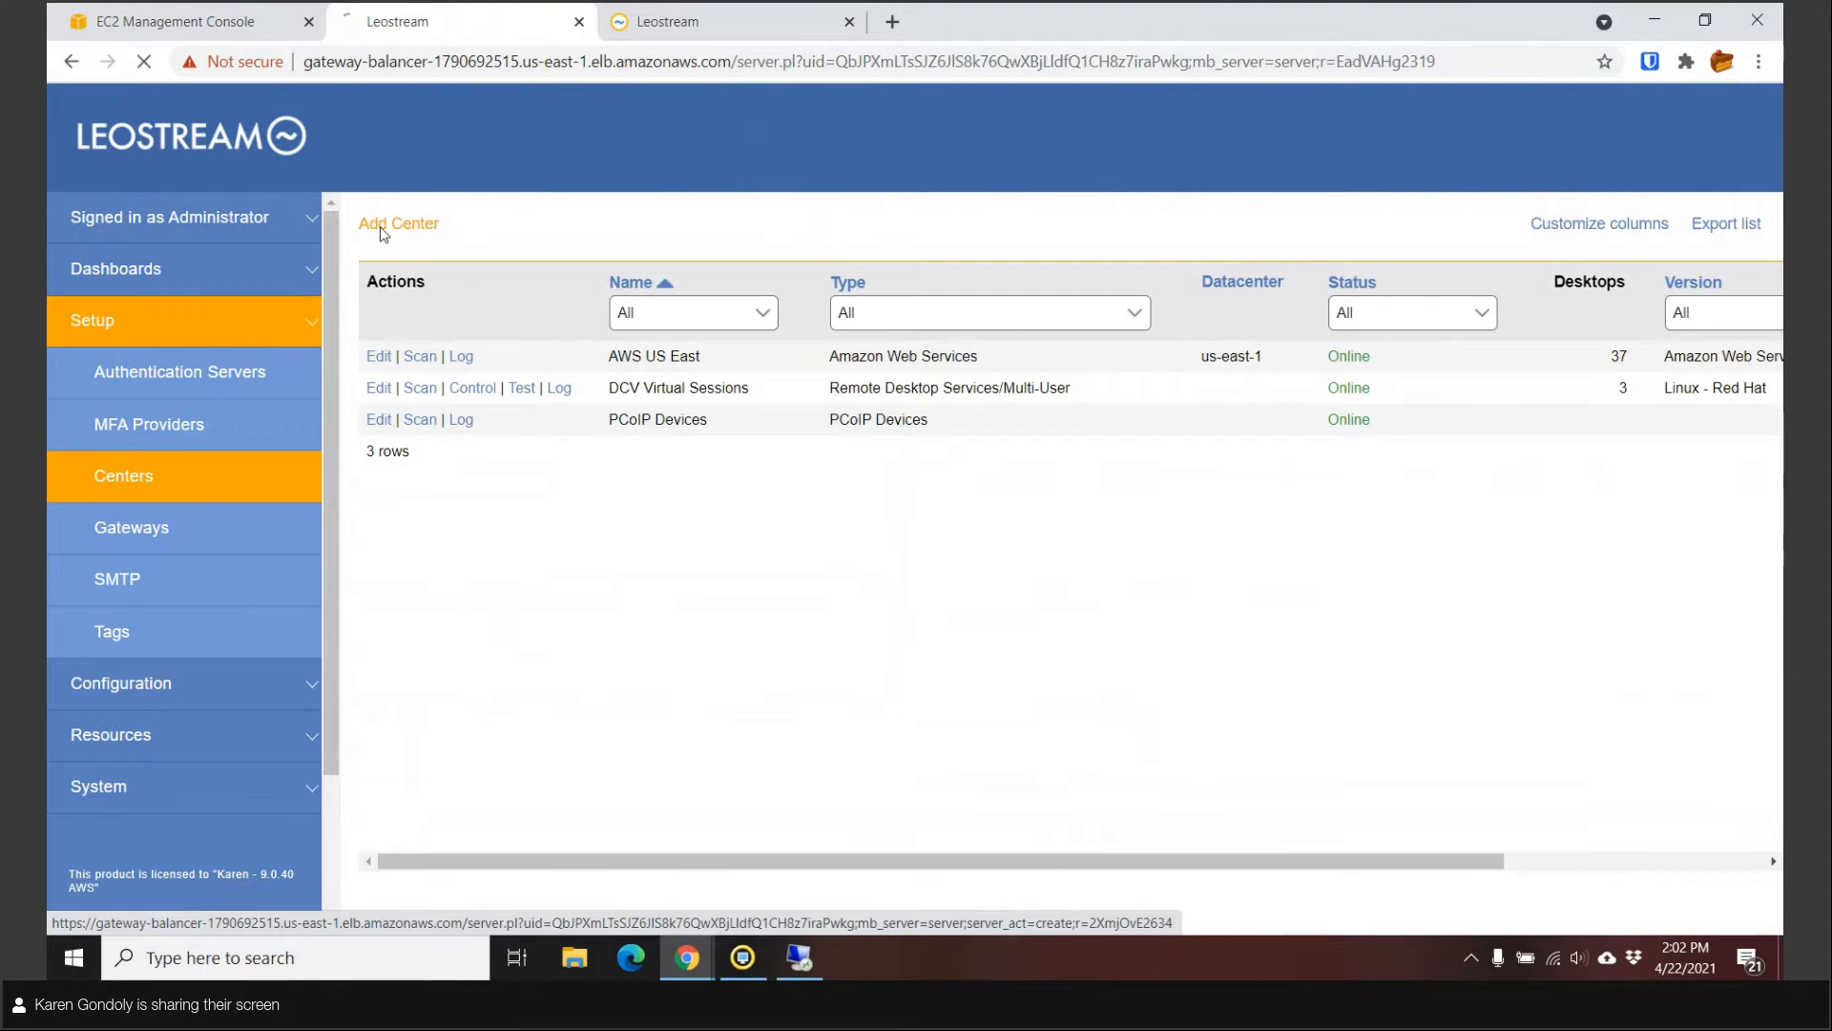
Make the new center Remote Desktop Services/Multi-User with maximum concurrent connections/sessions set to 3.
left_click(469, 327)
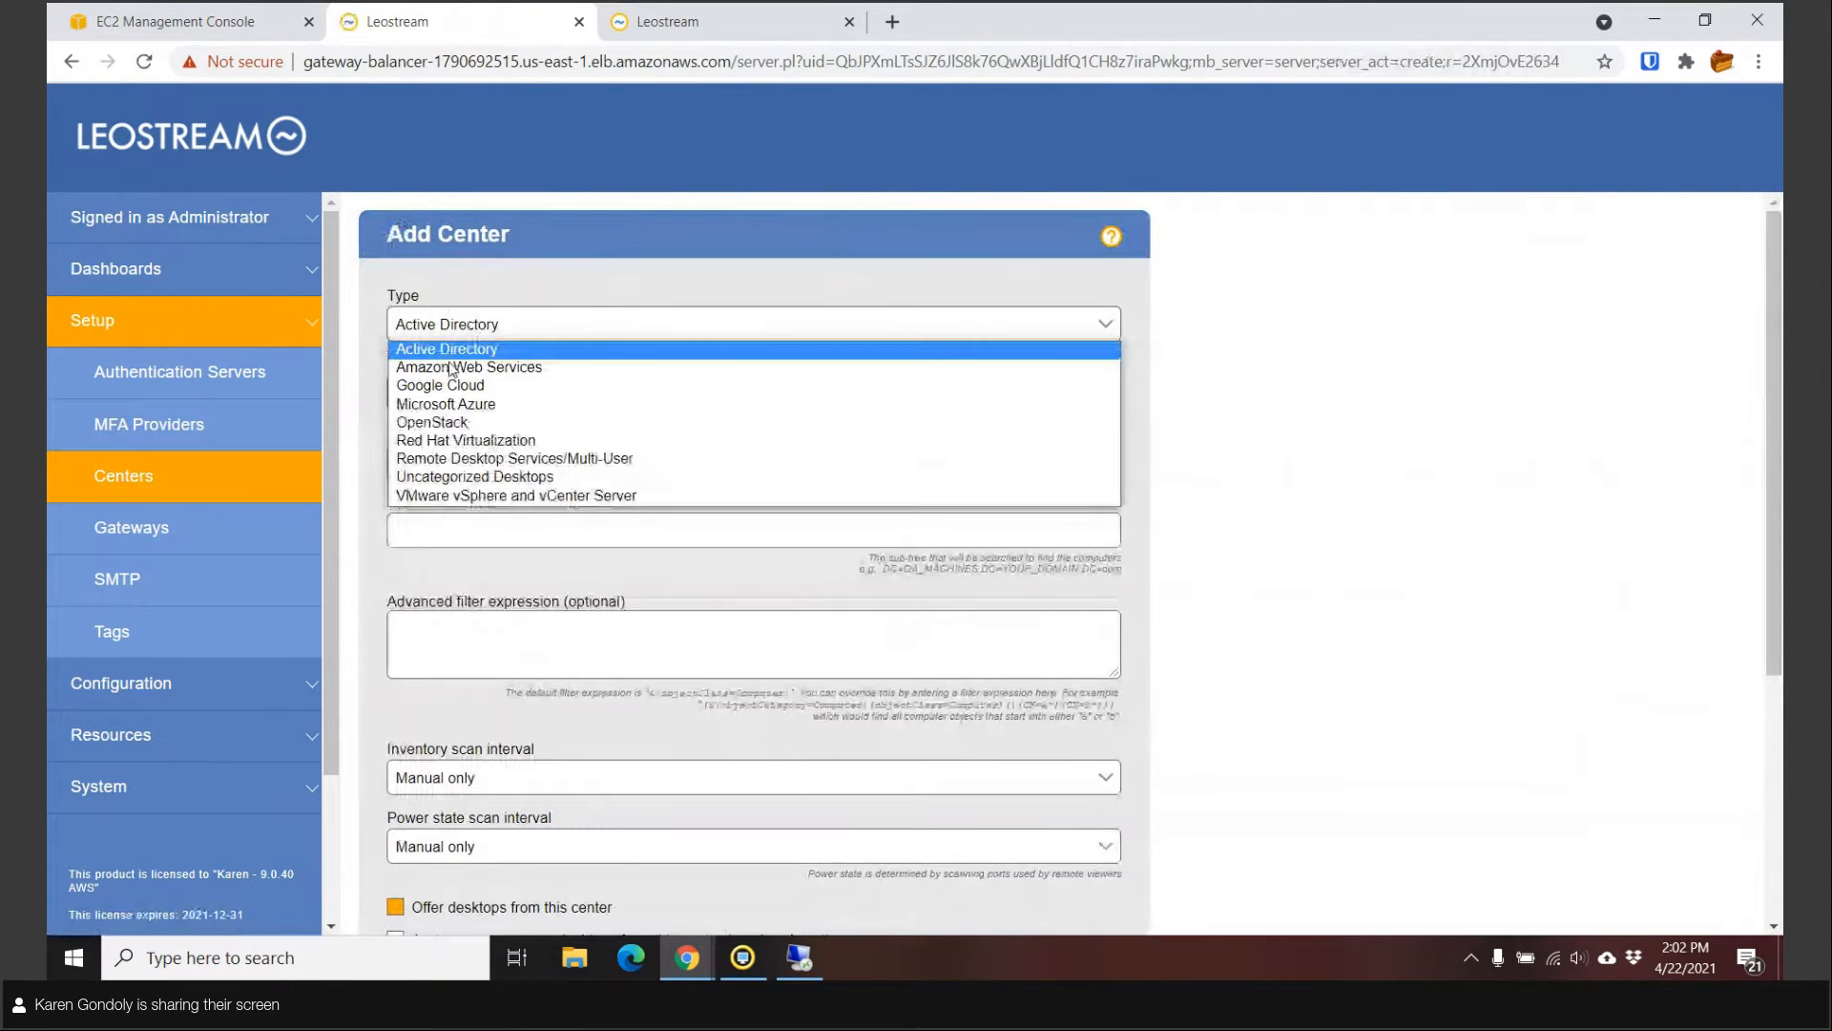
left_click(458, 459)
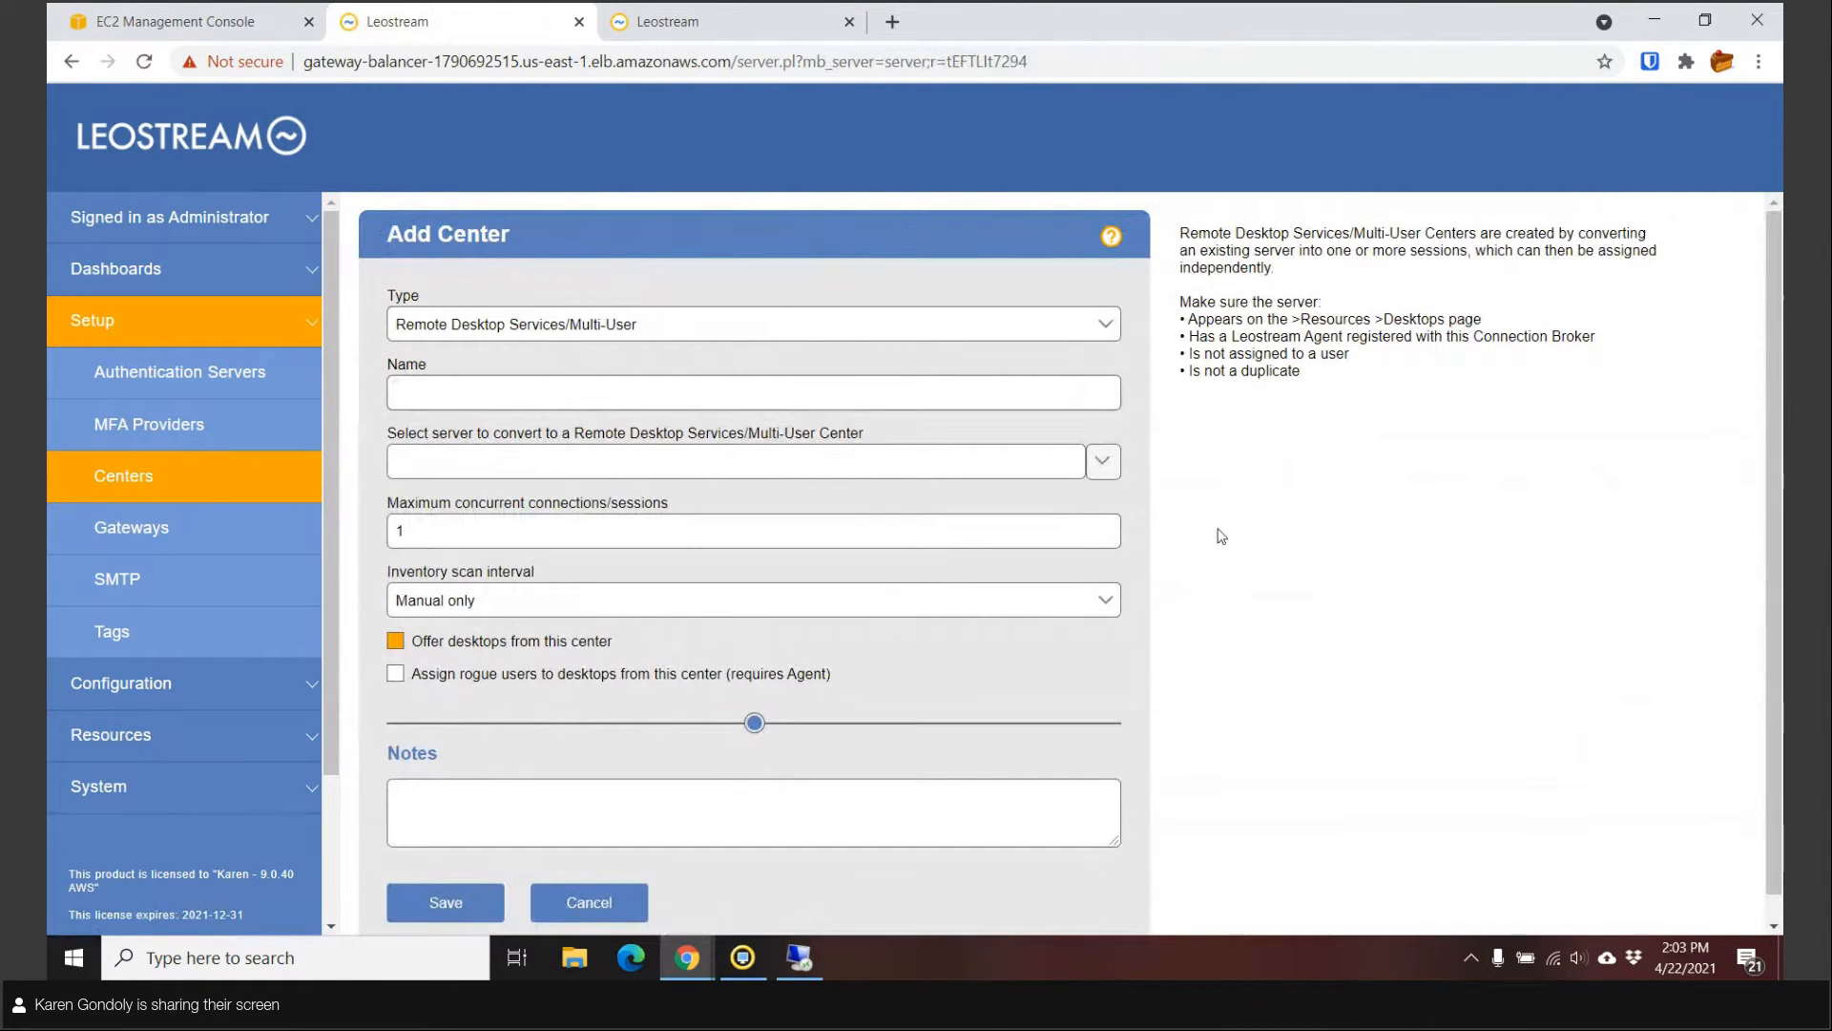
left_click(1104, 475)
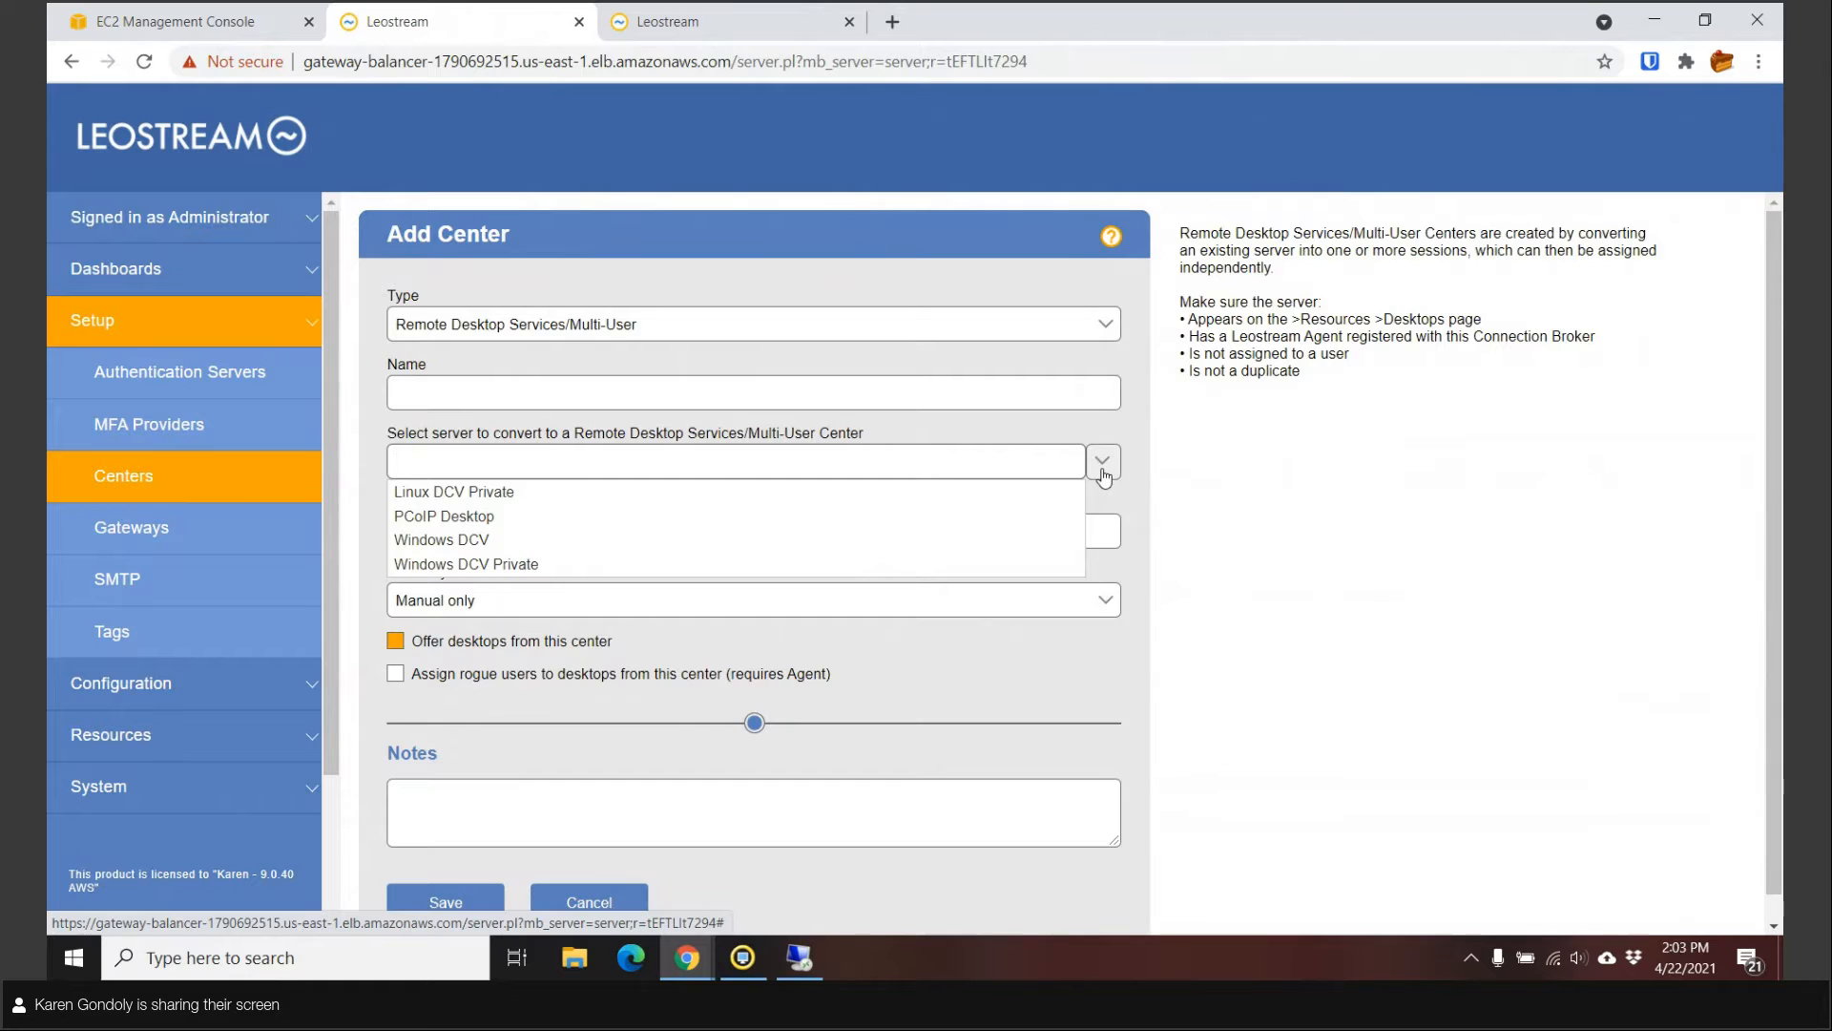
left_click(1166, 491)
double_click(876, 520)
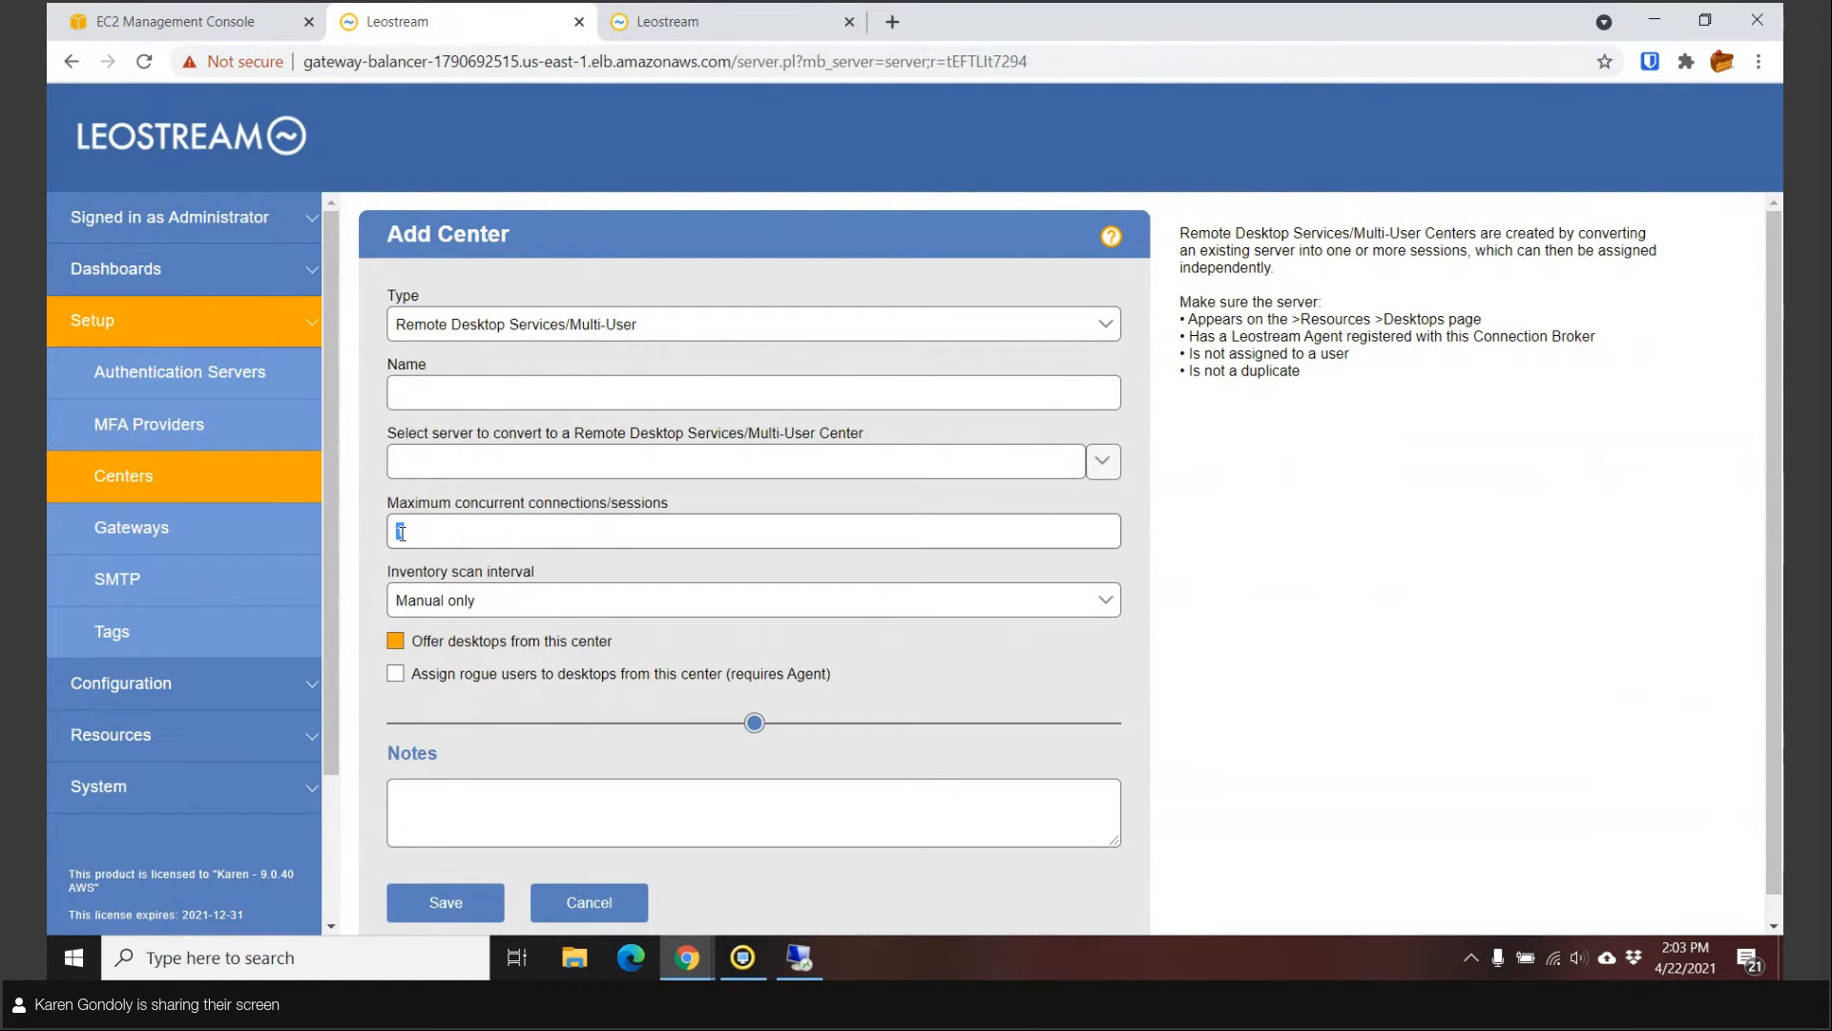
type("3")
Review the DCV desktops, noting Linux DCV is Unavailable and the three virtual sessions, then list the pools.
left_click(108, 744)
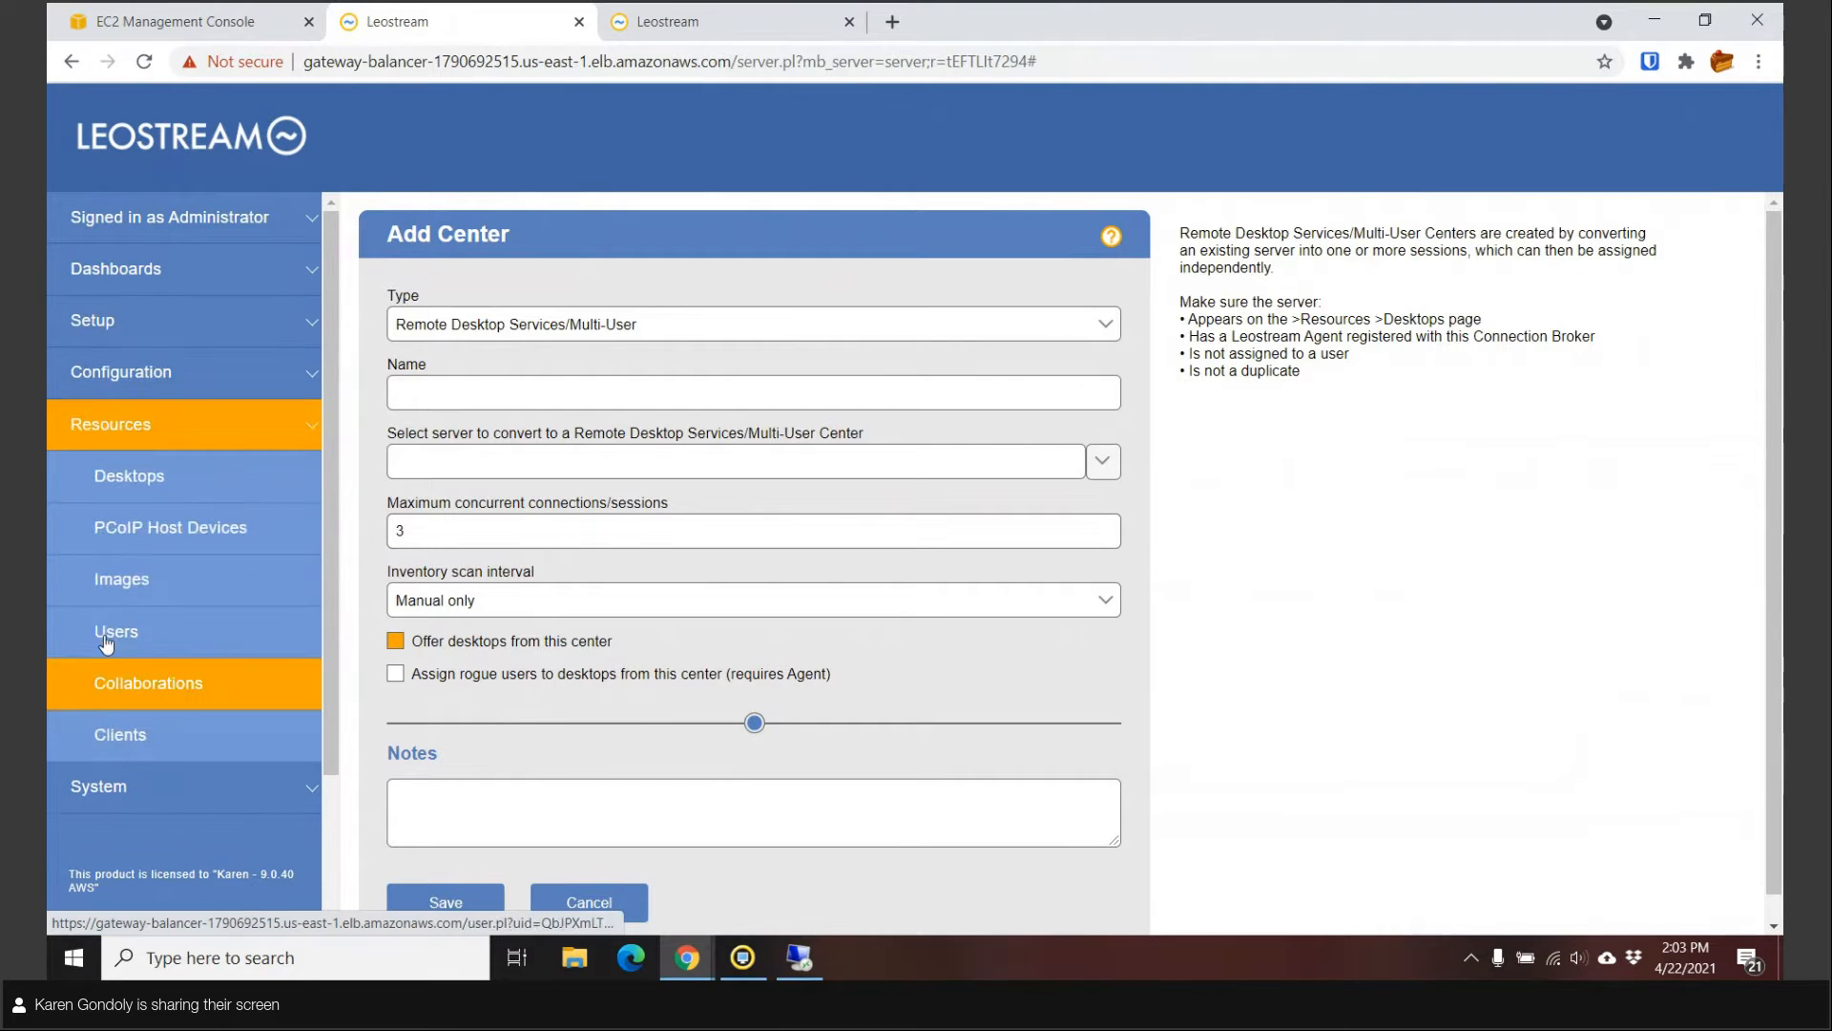
left_click(114, 492)
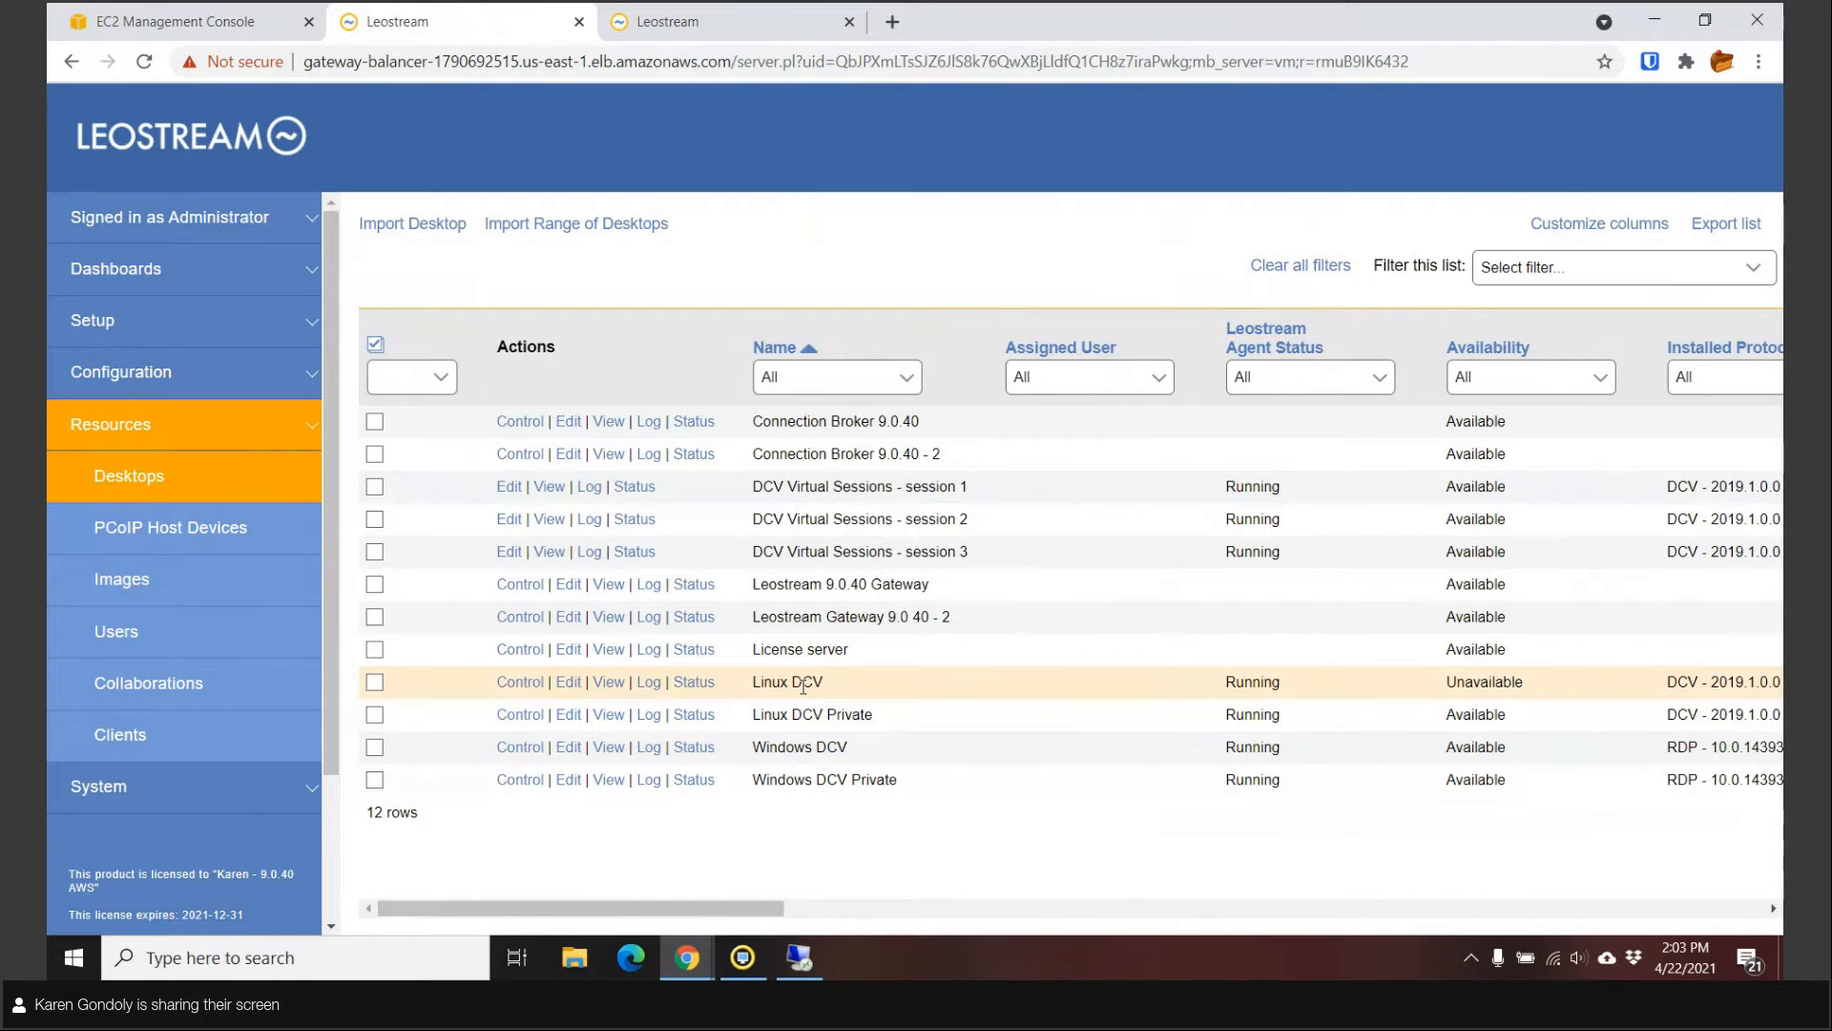
left_click_drag(832, 682, 750, 681)
double_click(1489, 684)
left_click_drag(970, 553, 754, 487)
left_click(1021, 518)
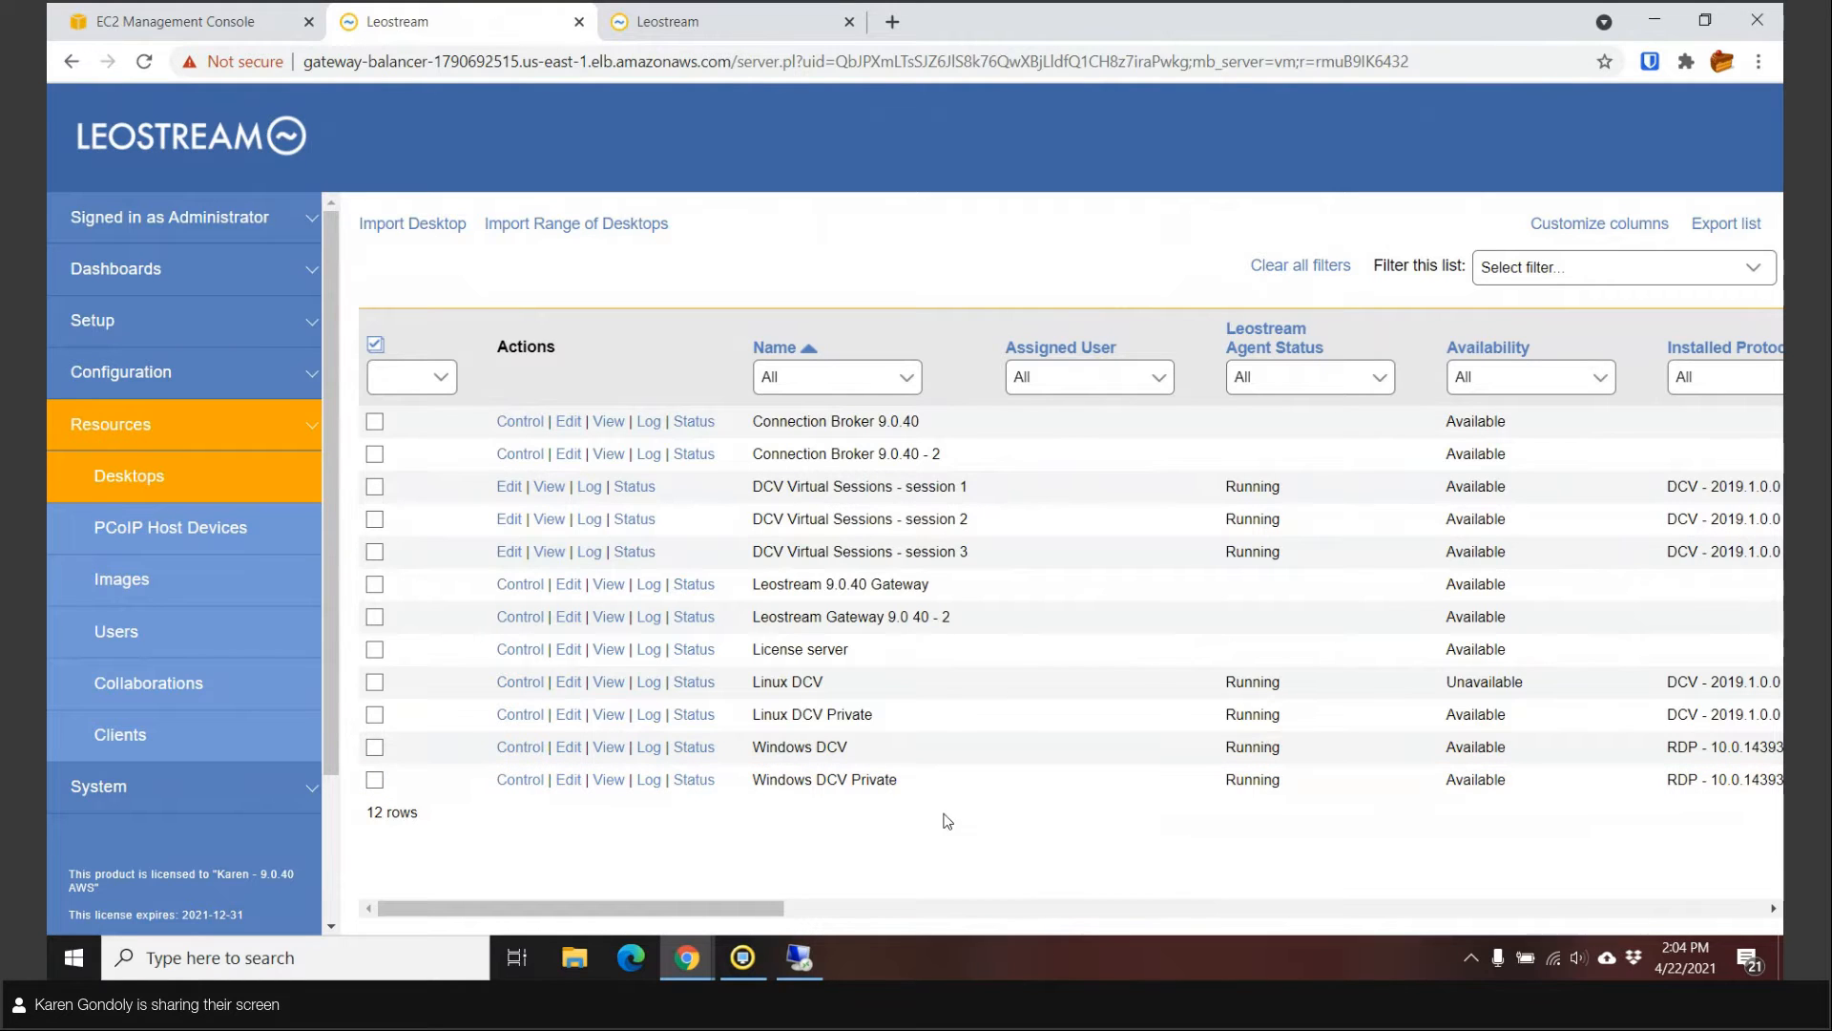
left_click(139, 372)
left_click(118, 420)
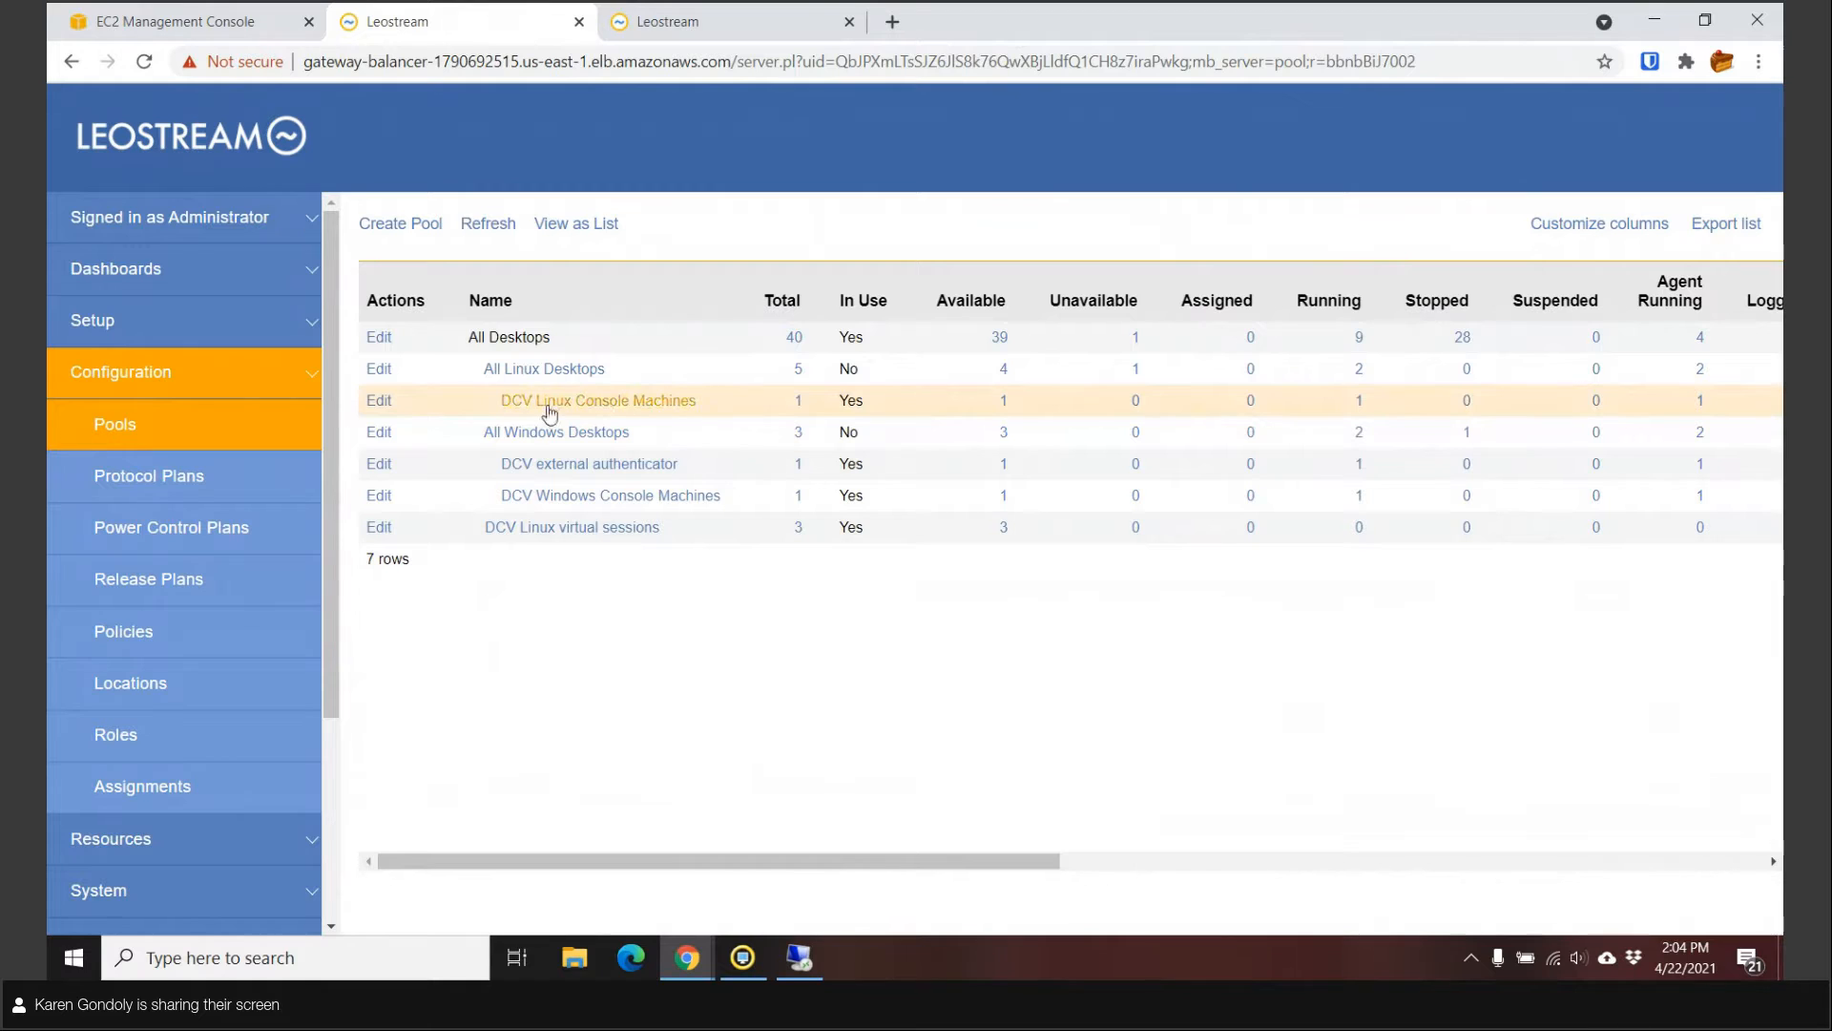
Check the single desktop in each DCV console machine pool, then edit DCV Linux virtual sessions.
left_click(800, 400)
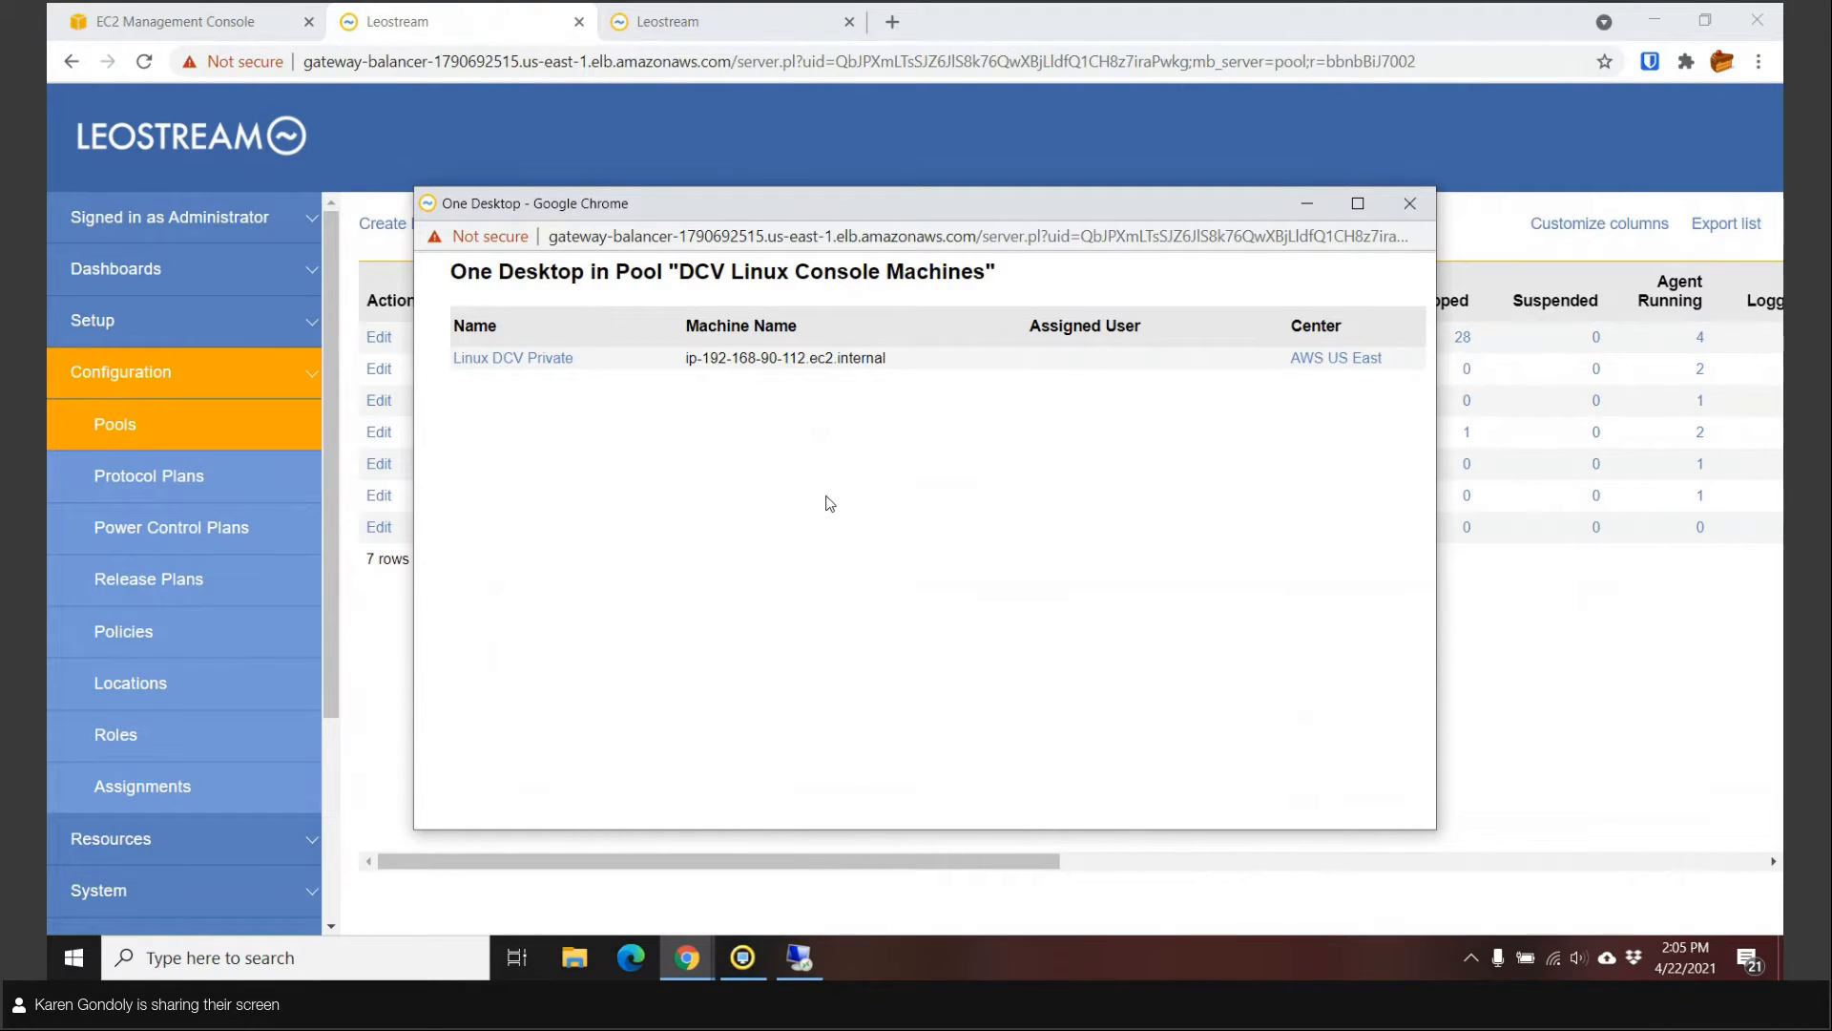
left_click(1422, 203)
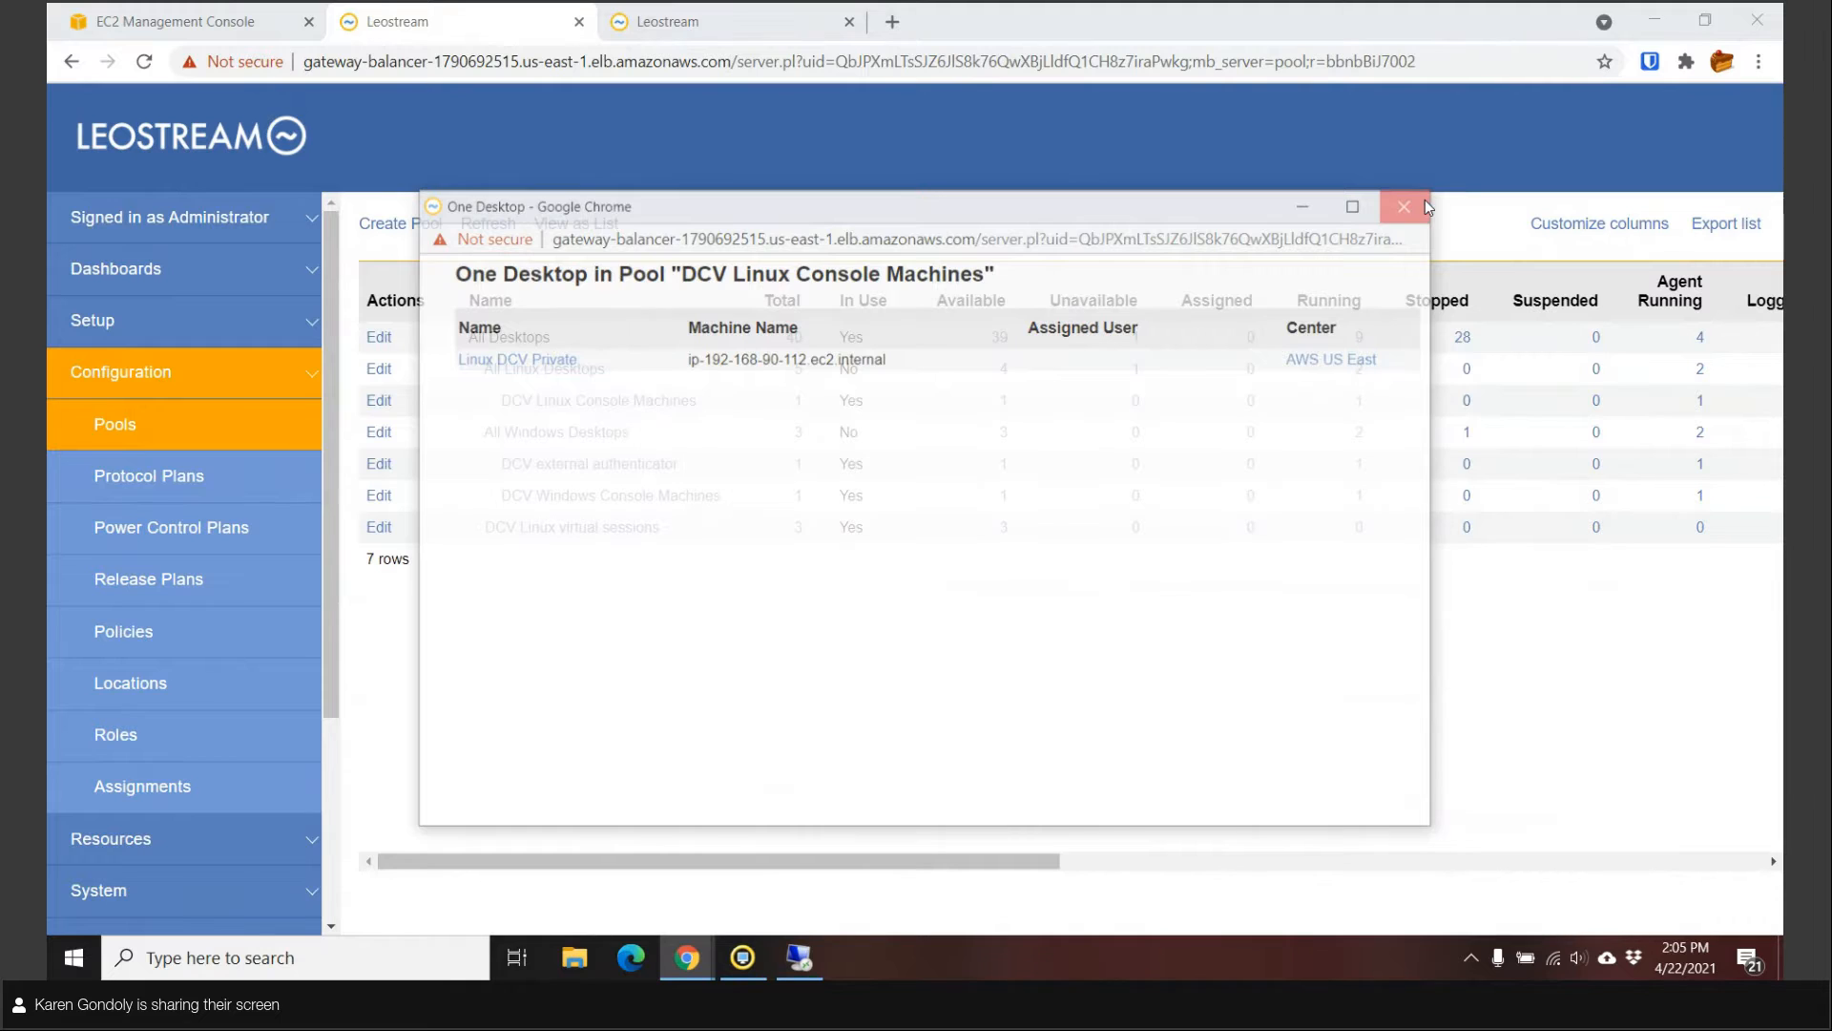
left_click(800, 498)
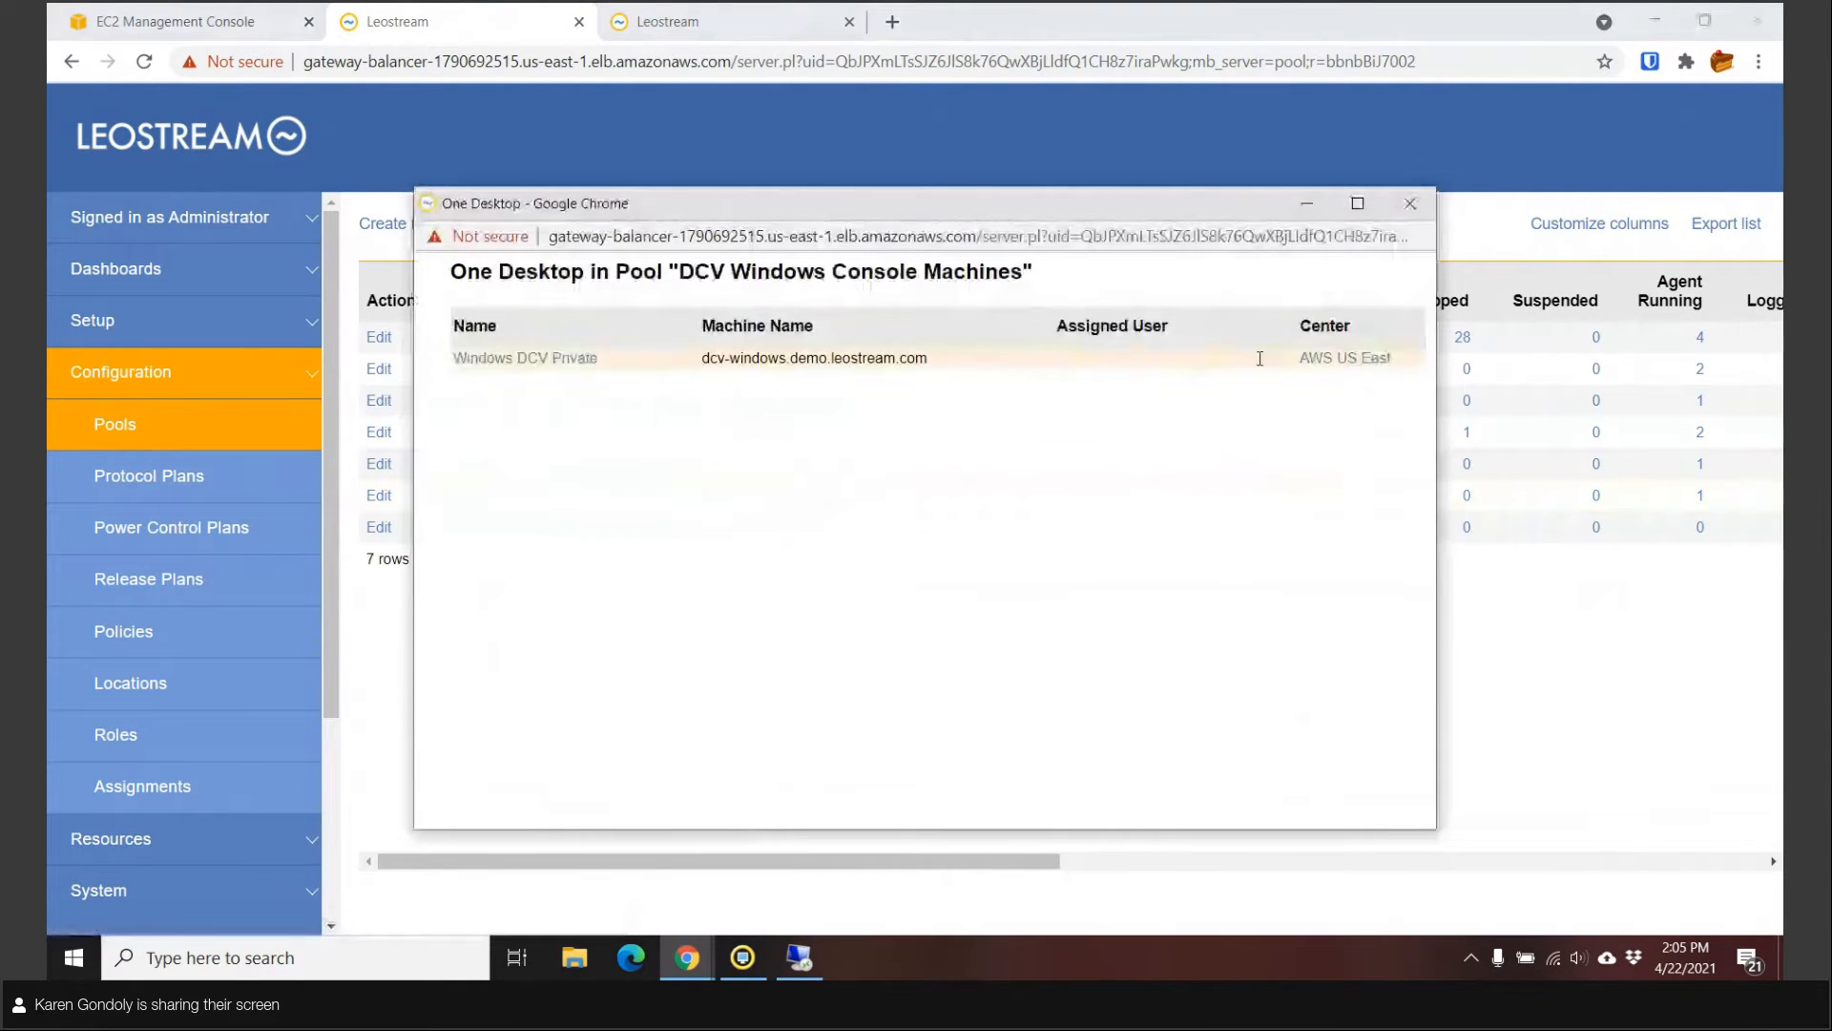
left_click(1410, 203)
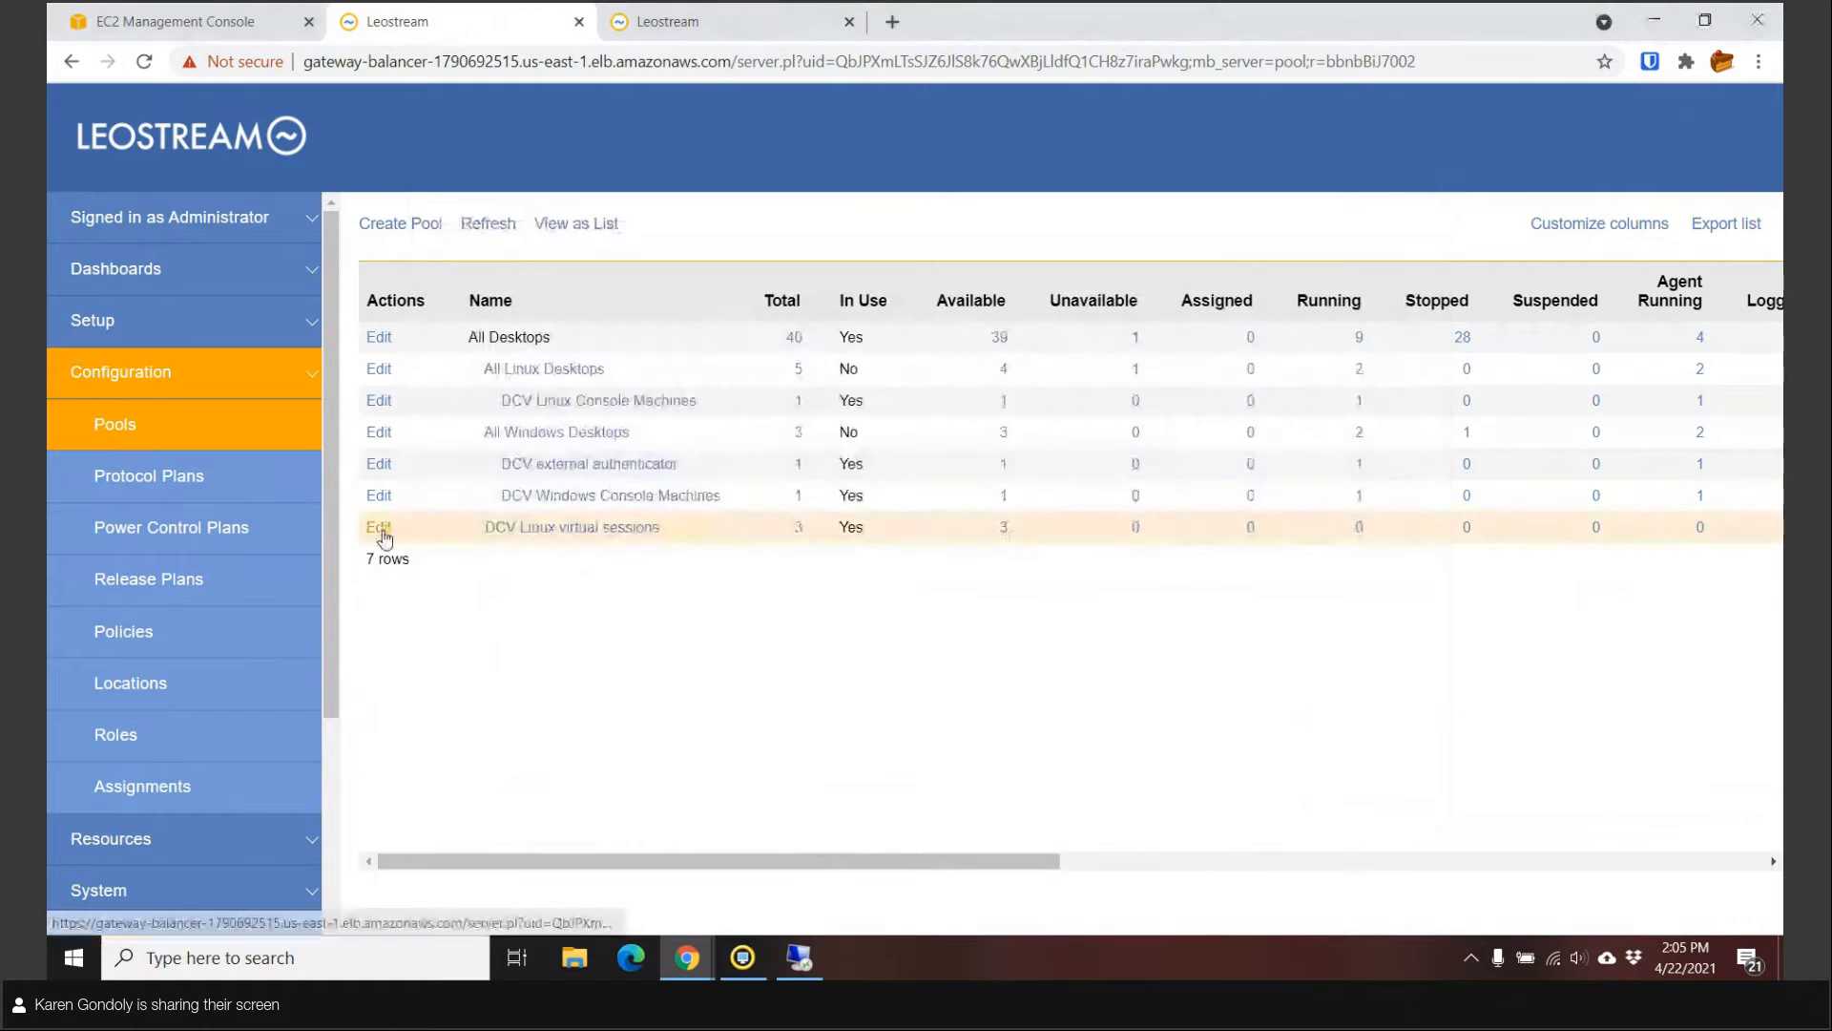
left_click(379, 527)
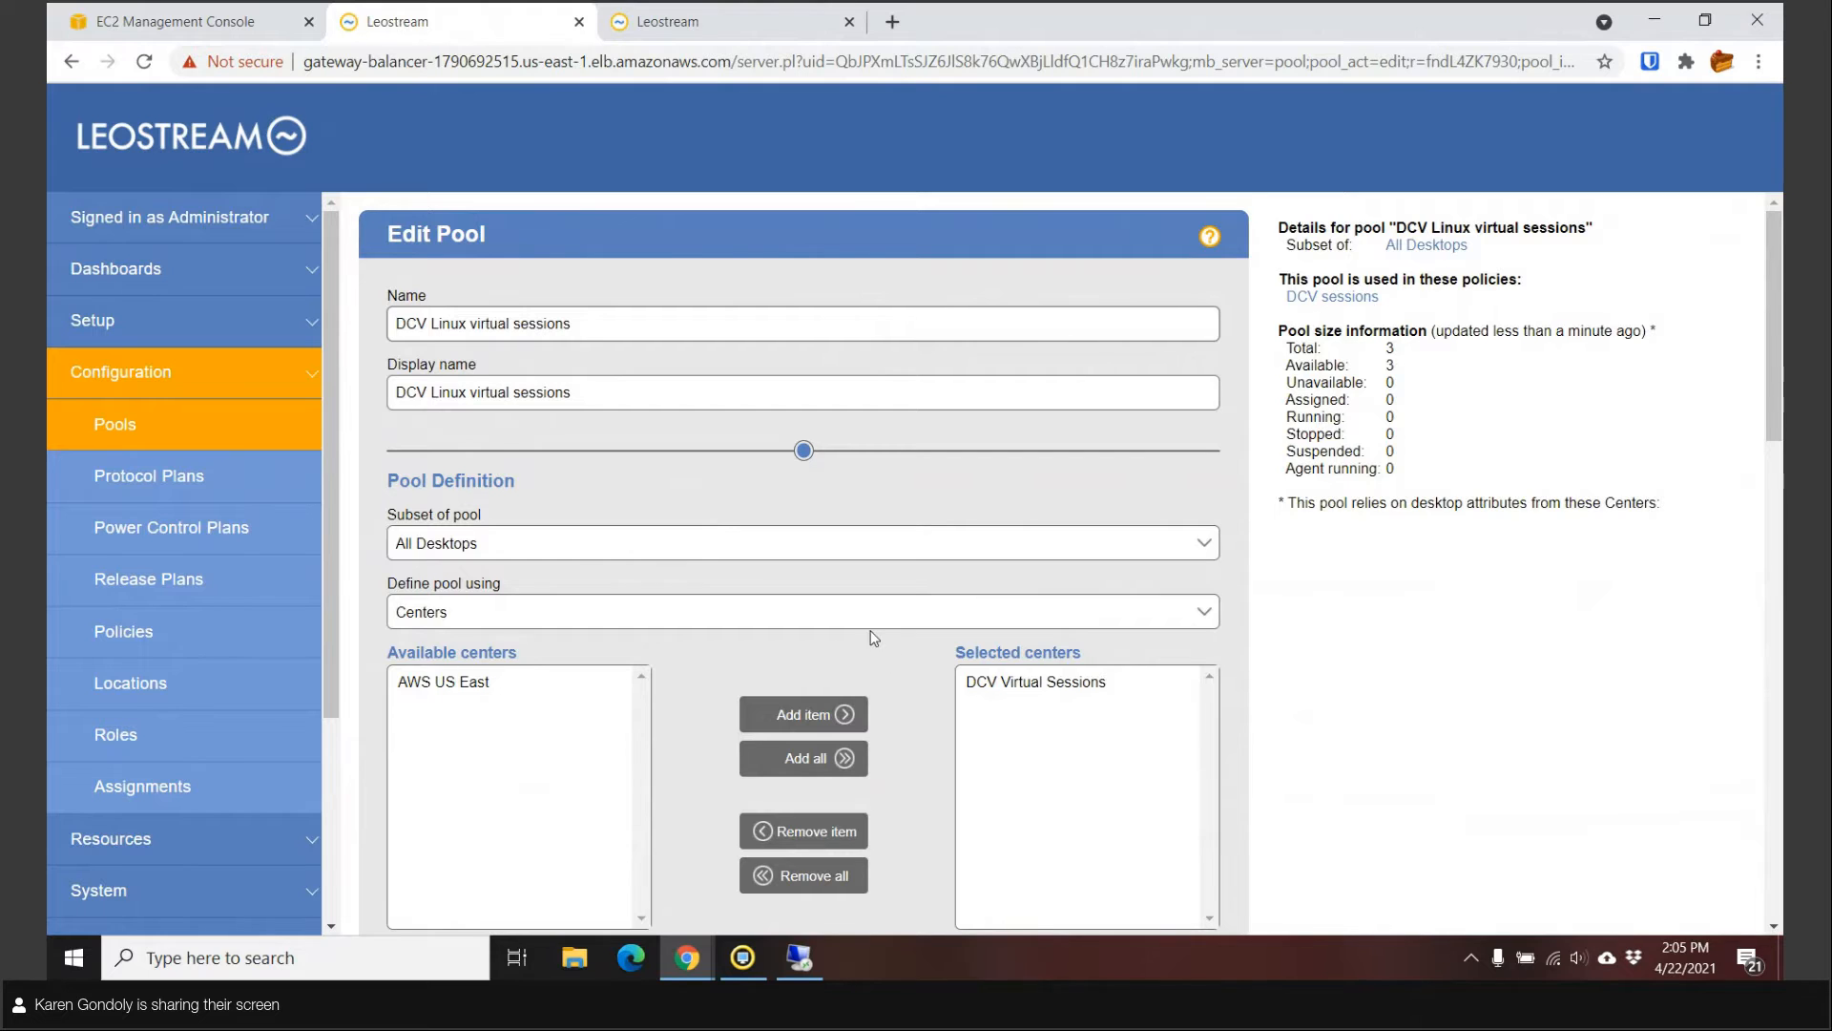
Return to the Pools list, then go to the Protocol Plans list.
left_click(124, 418)
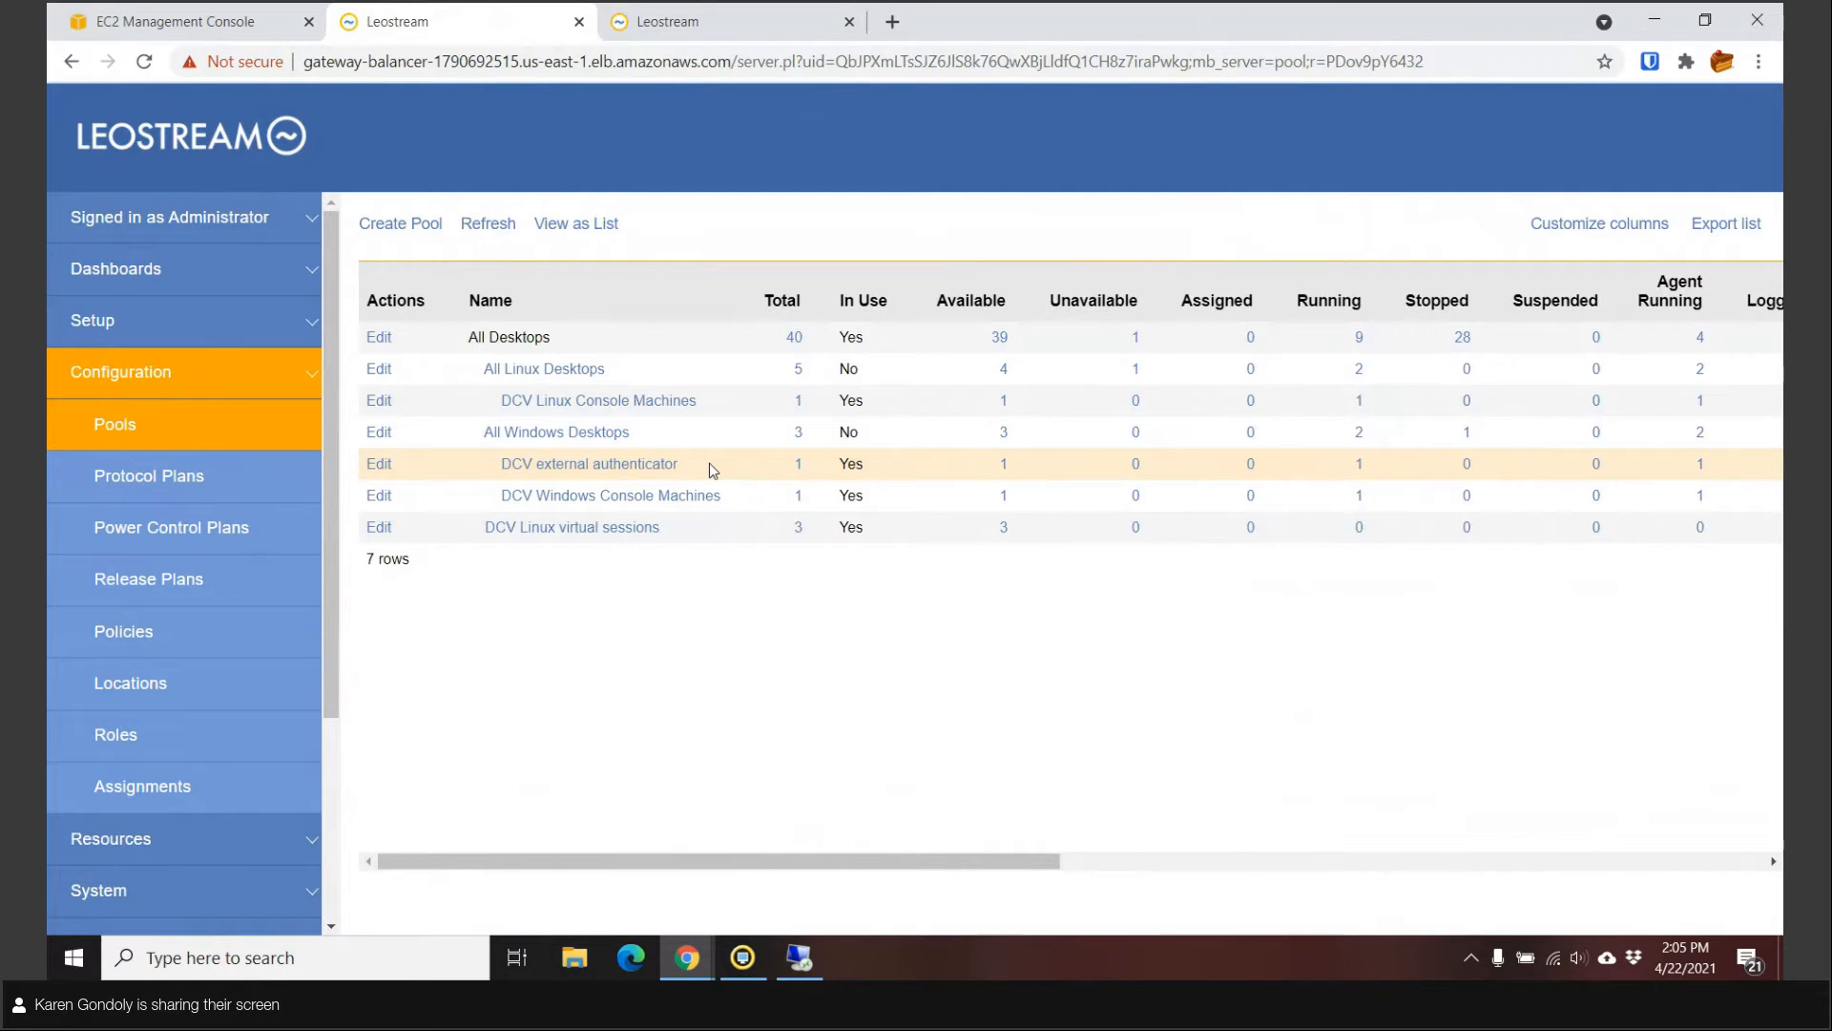
left_click(194, 485)
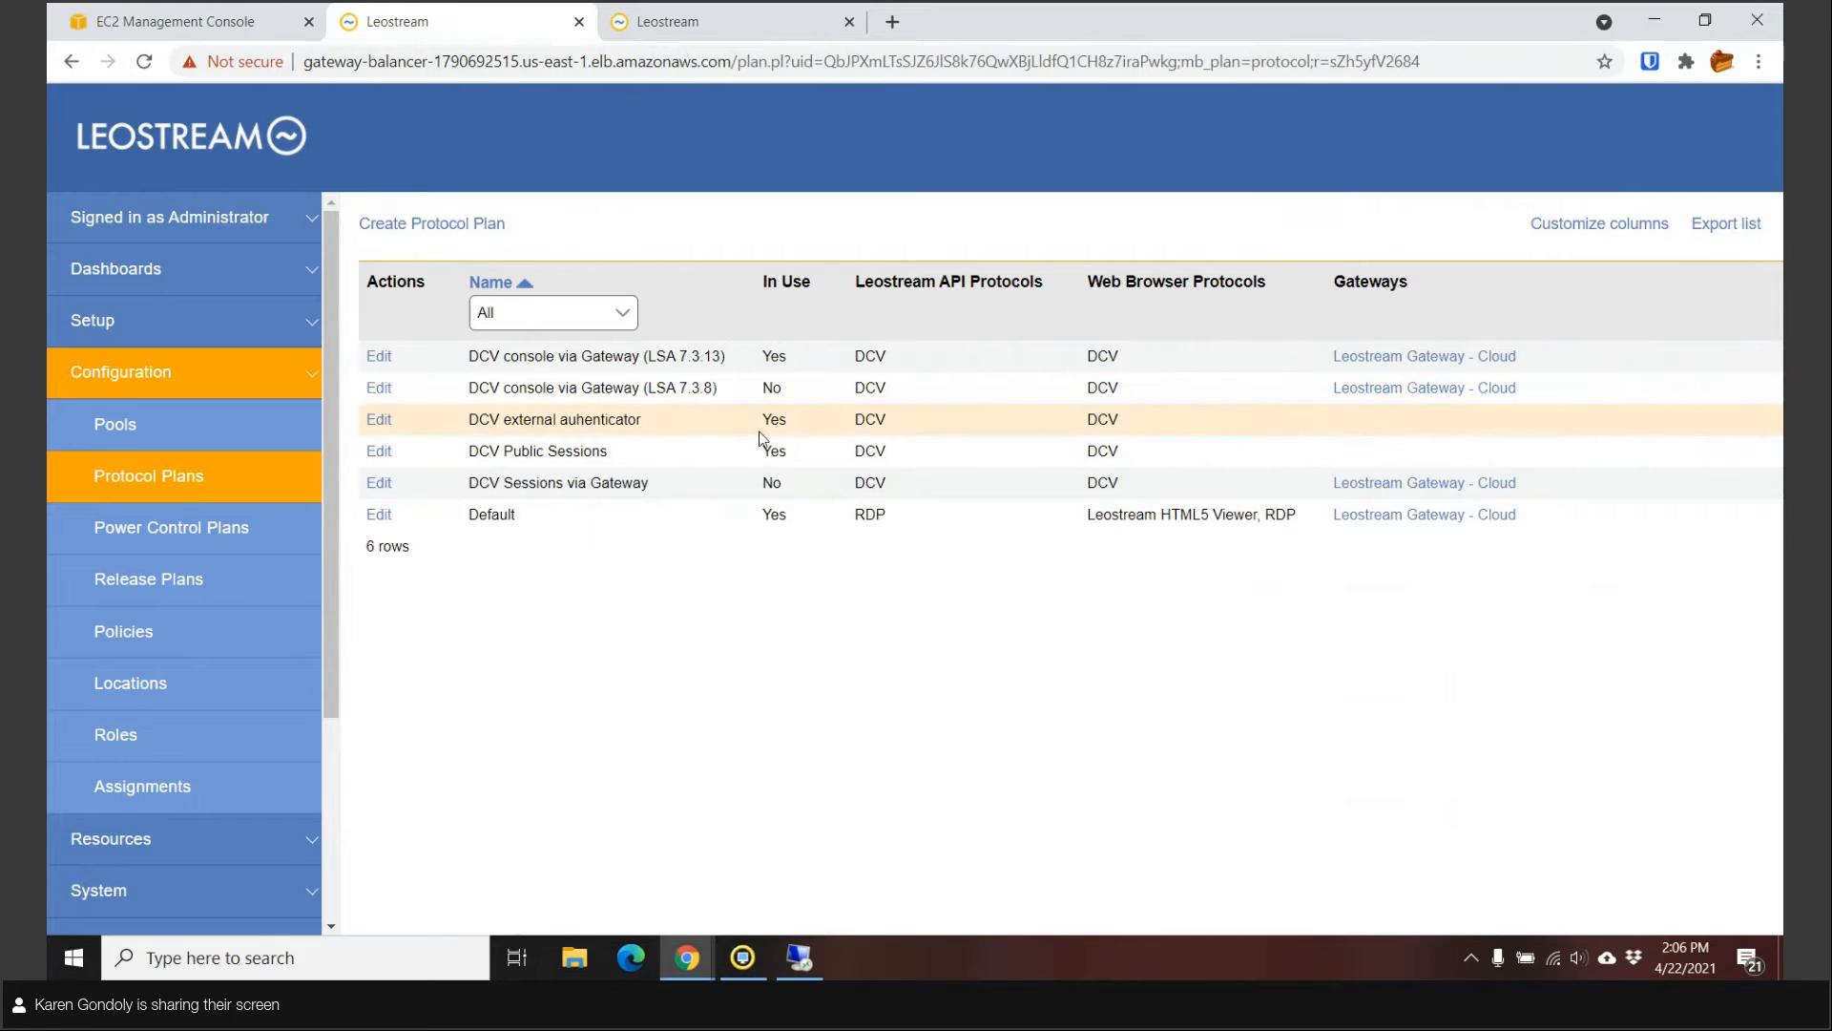
Compare the LSA 7.3.8 and 7.3.13 gateway plans and edit DCV console via Gateway (LSA 7.3.13).
double_click(686, 387)
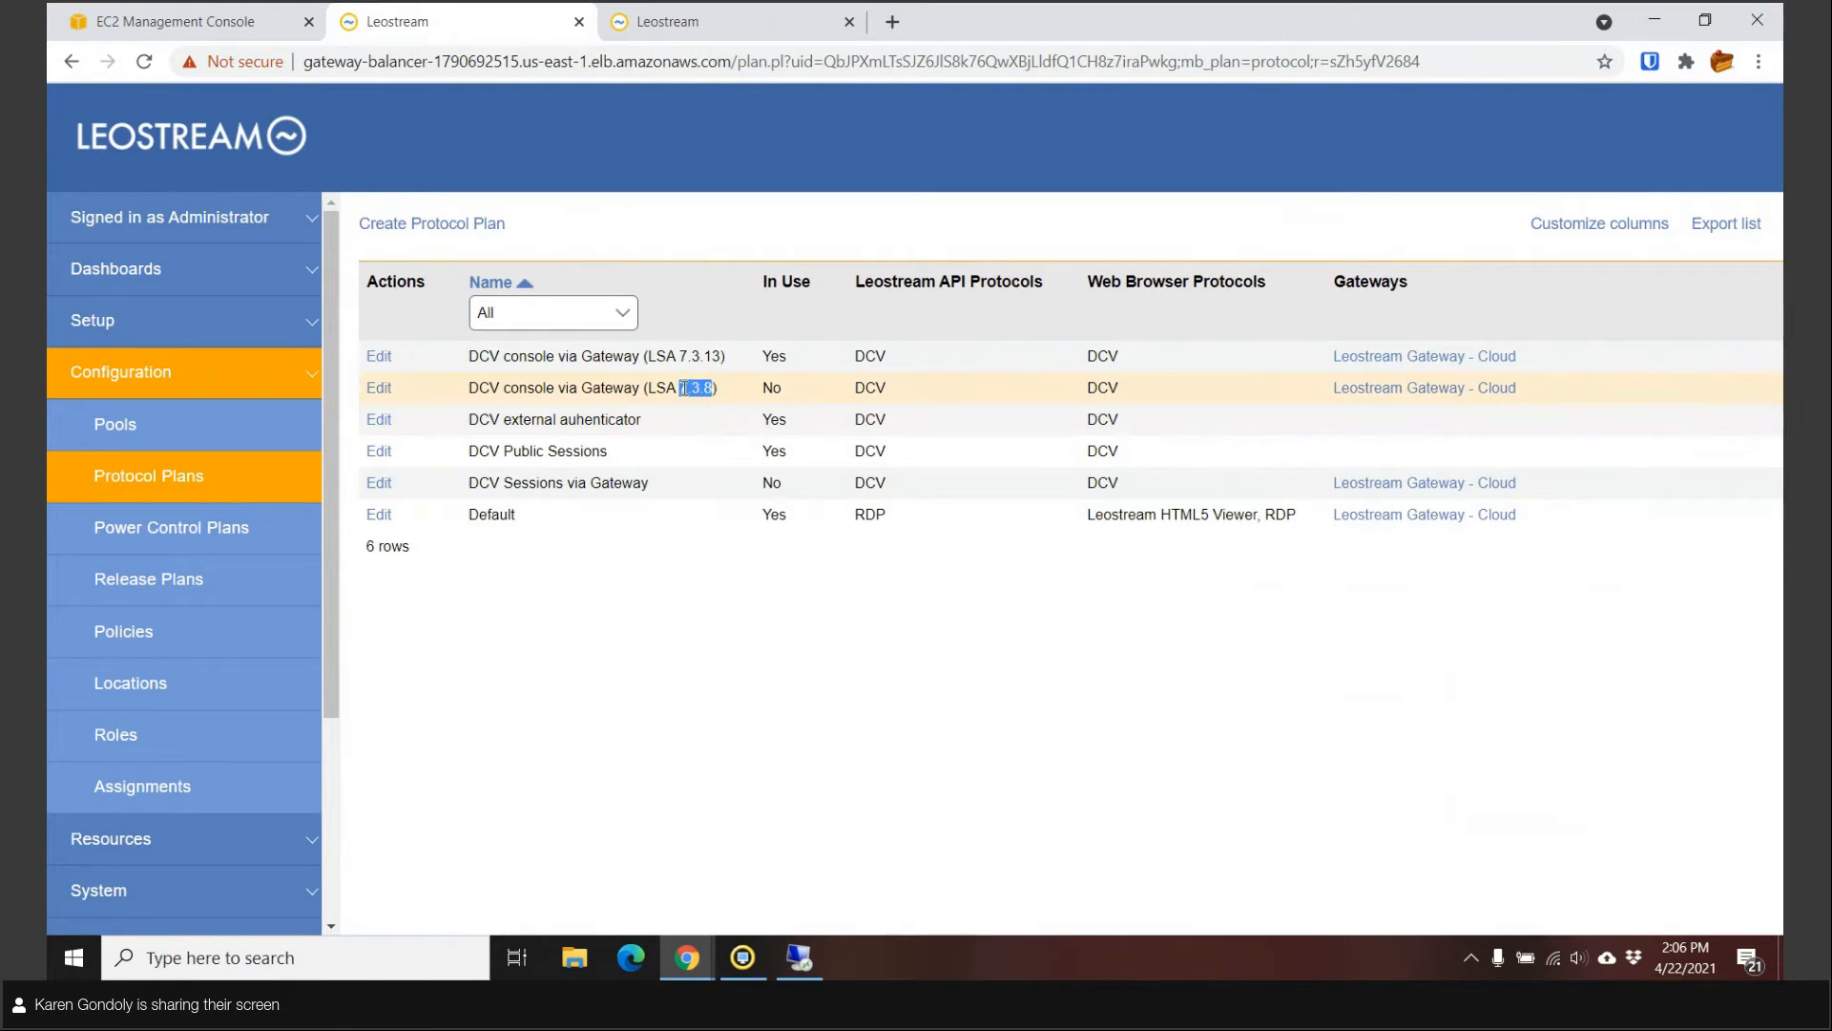
double_click(681, 355)
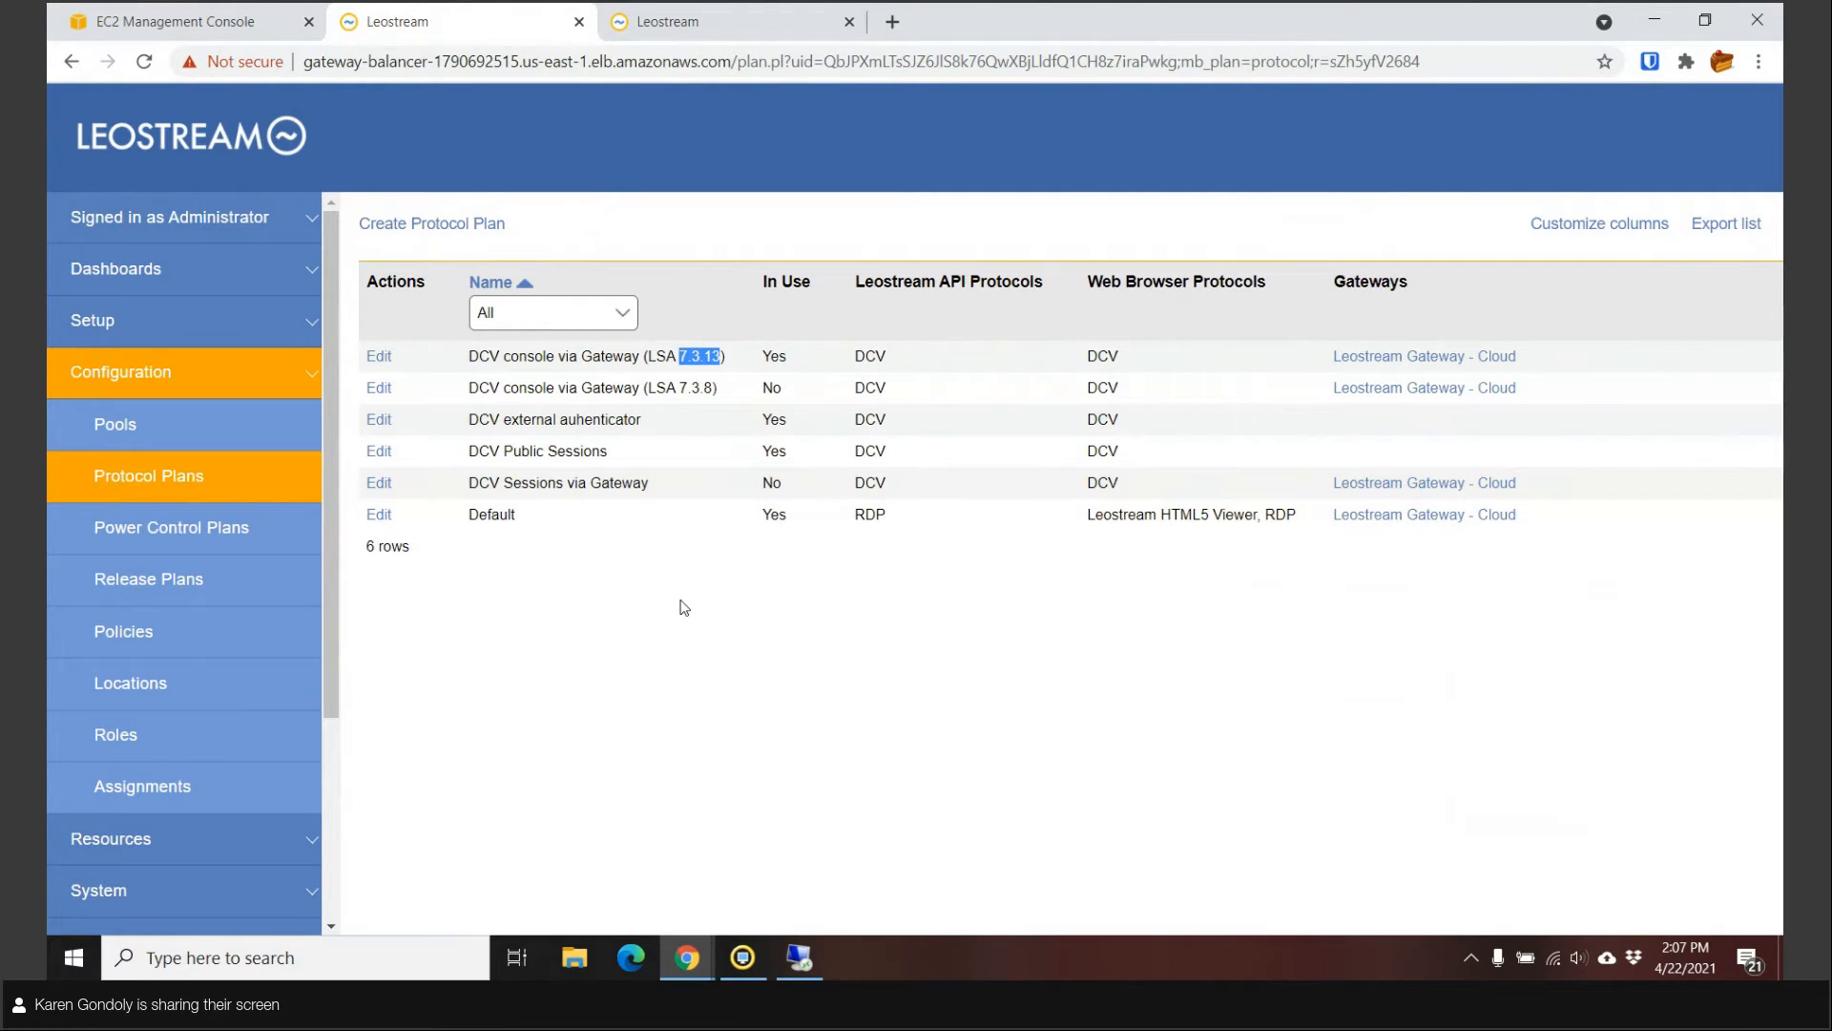
left_click(380, 360)
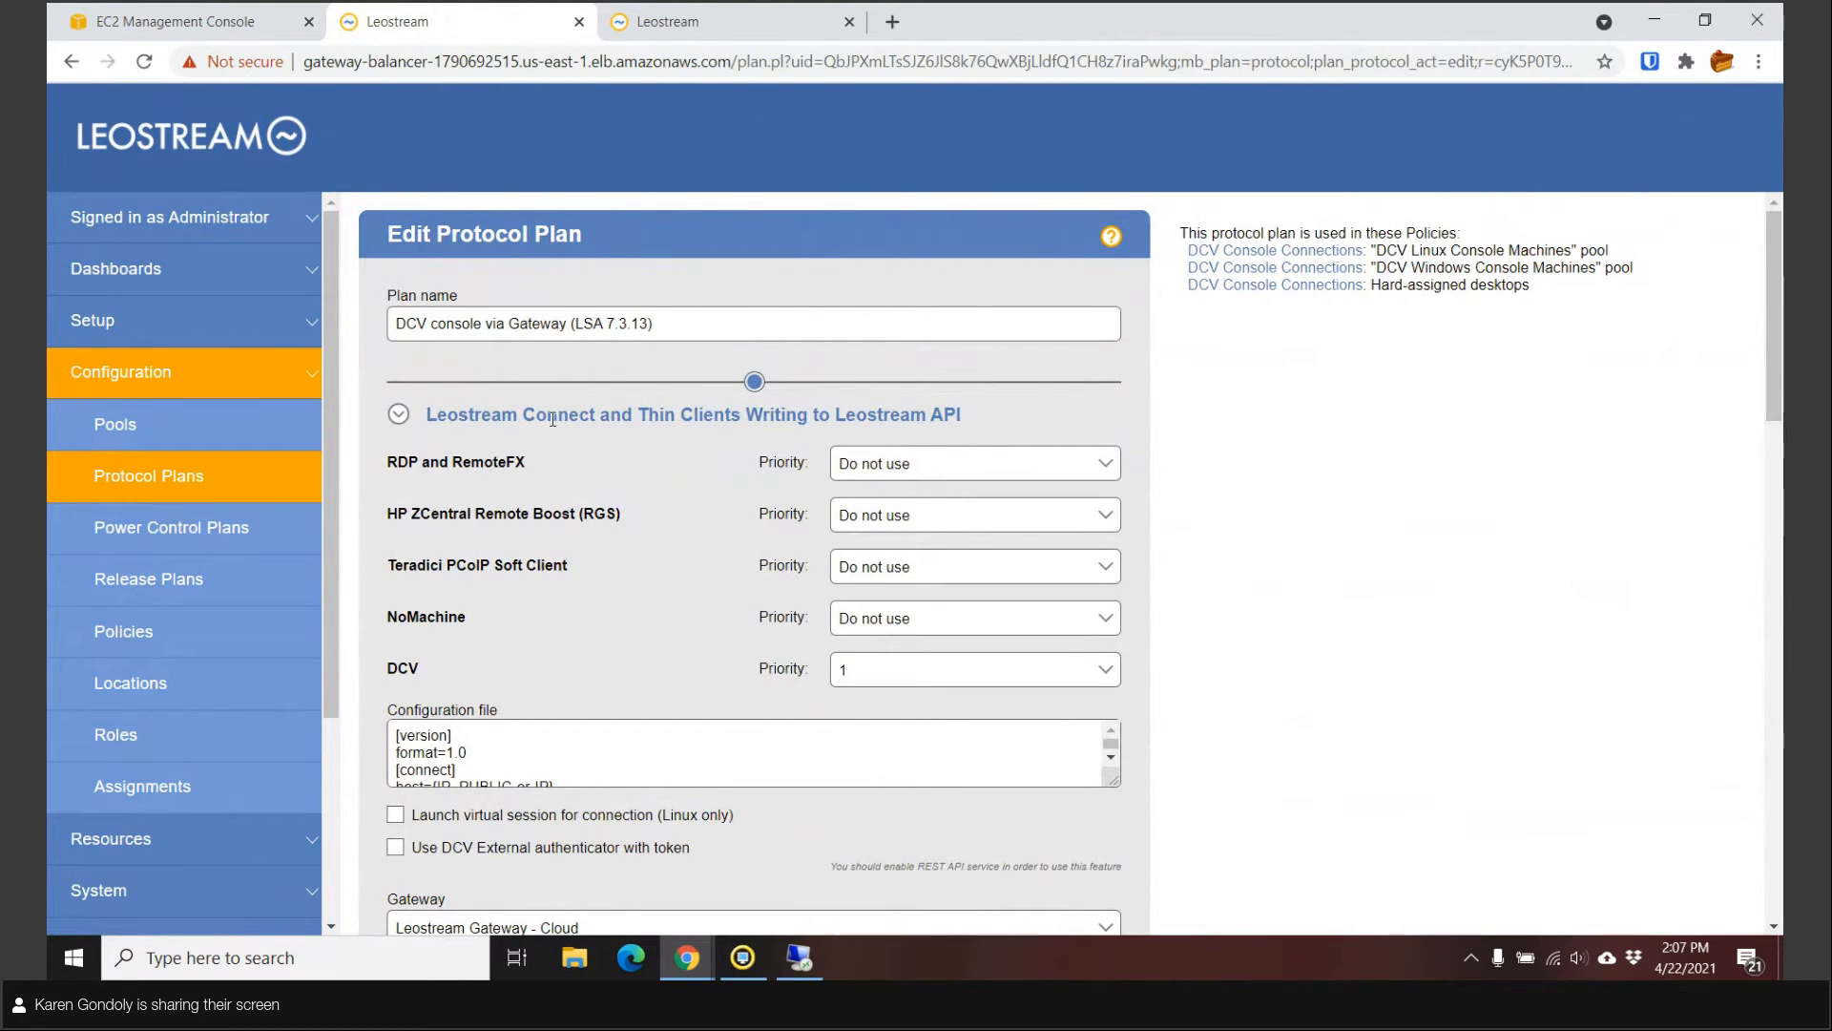
scroll(537, 719, "down", 1)
scroll(537, 719, "down", 1)
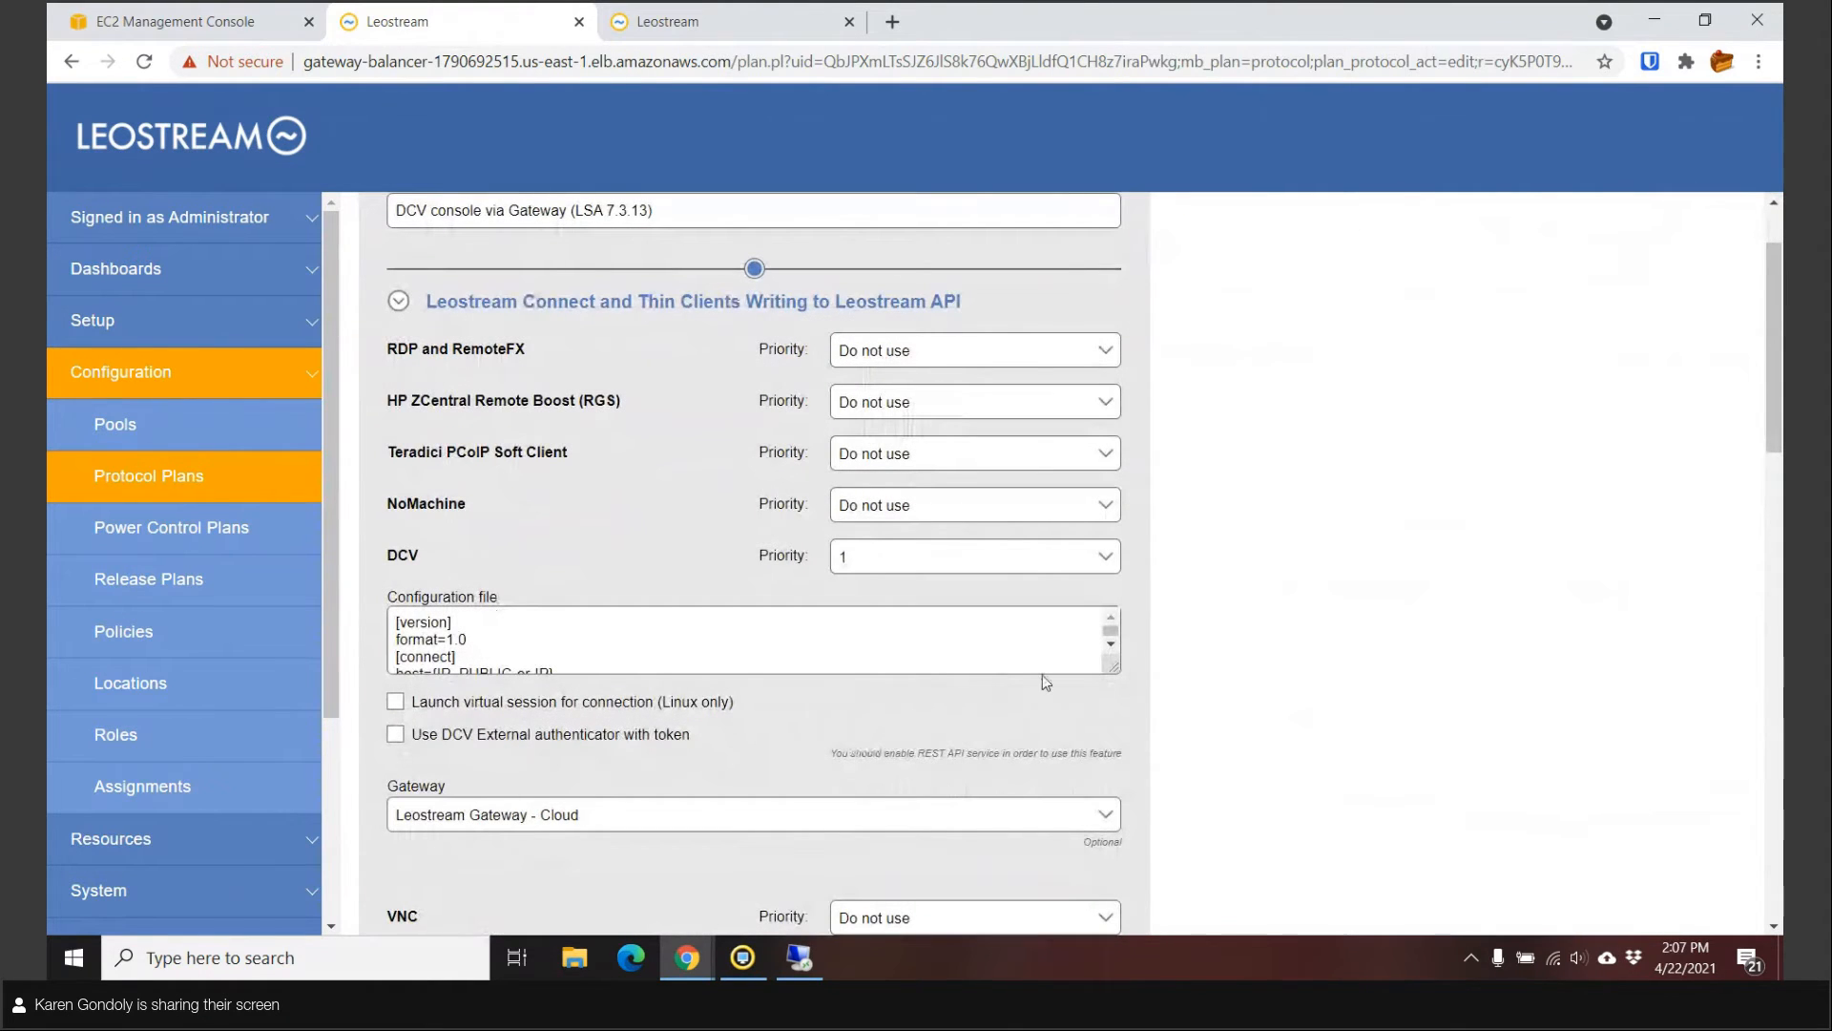
scroll(1042, 673, "down", 4)
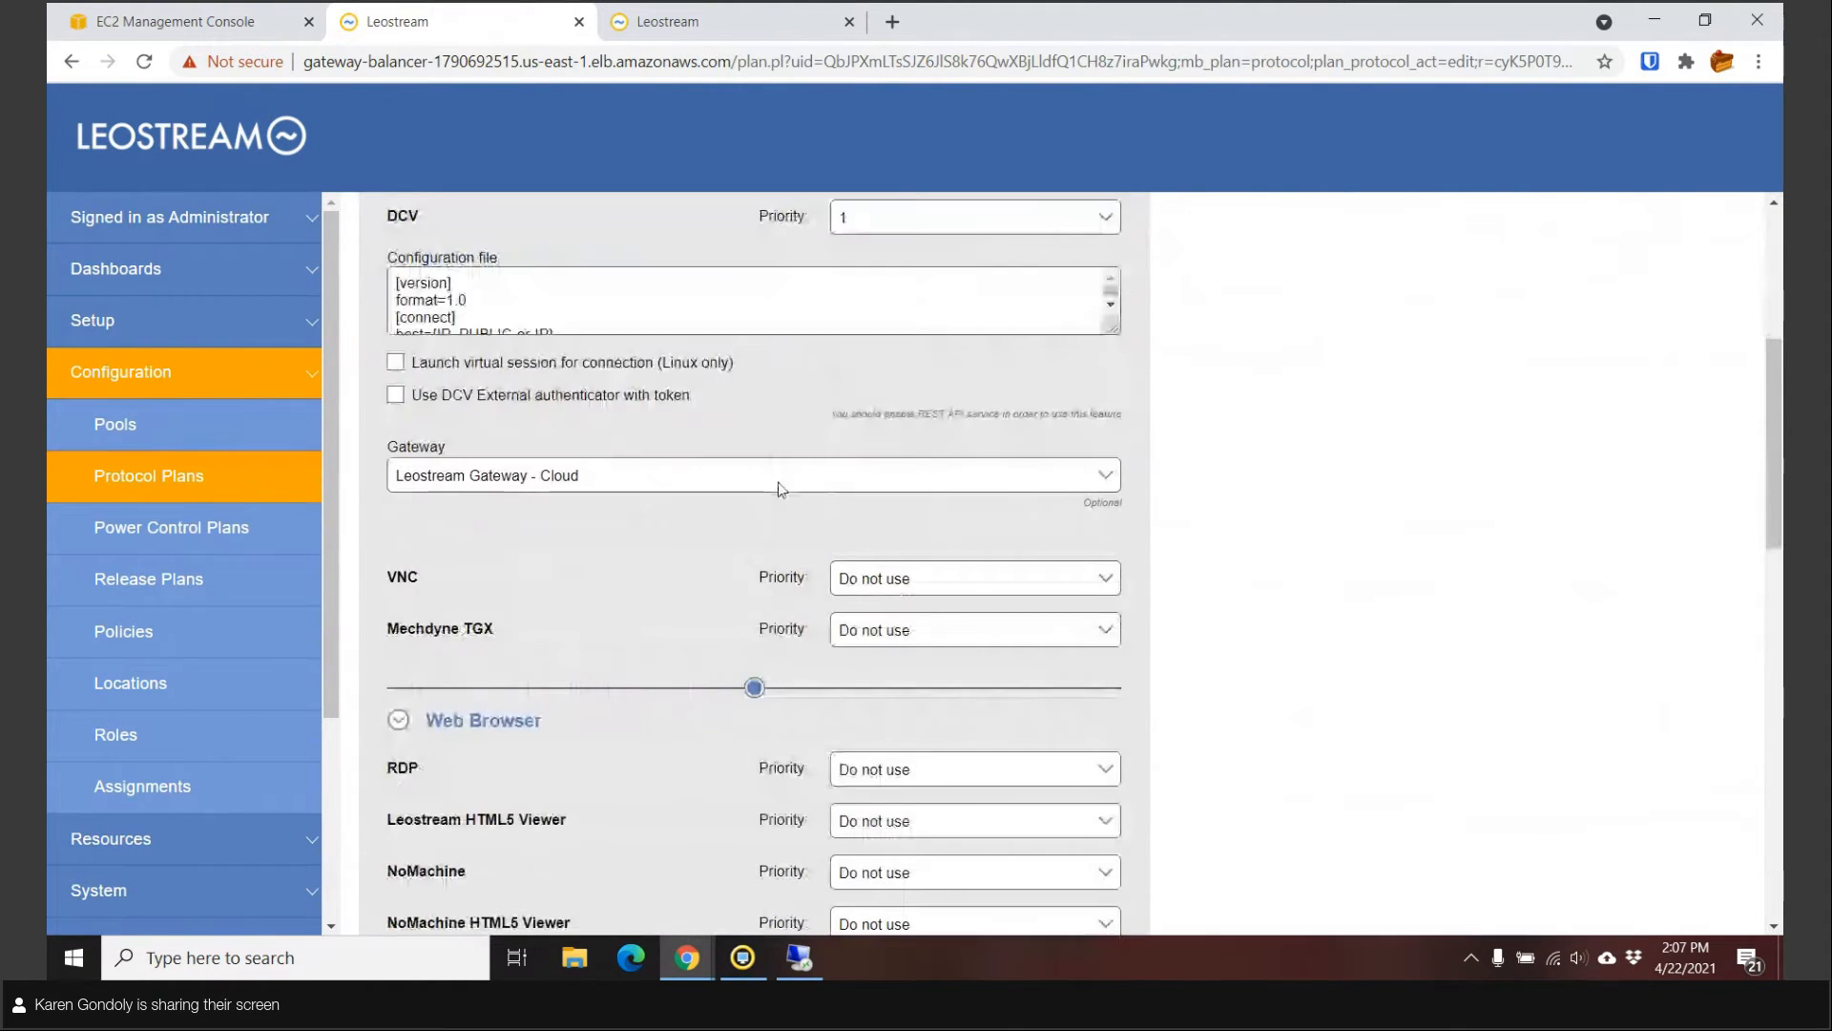
scroll(1194, 511, "down", 5)
scroll(1172, 514, "up", 2)
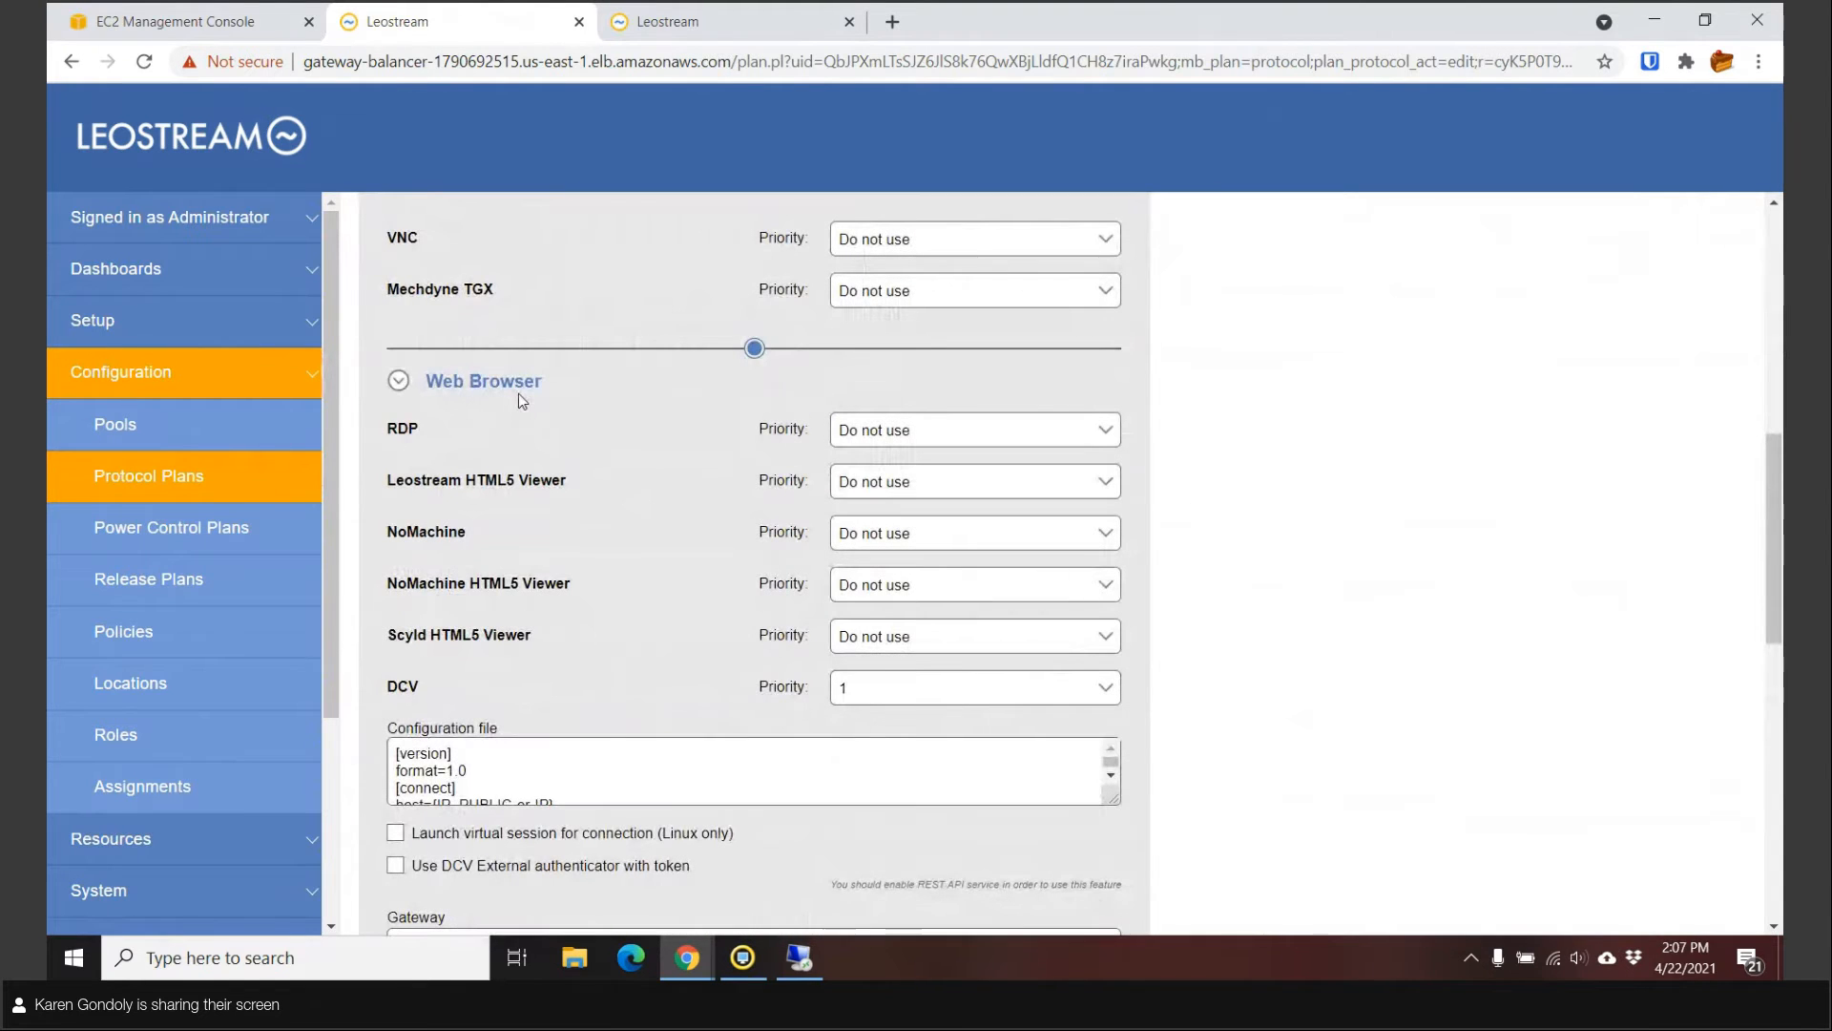
scroll(973, 424, "down", 1)
scroll(973, 424, "down", 1)
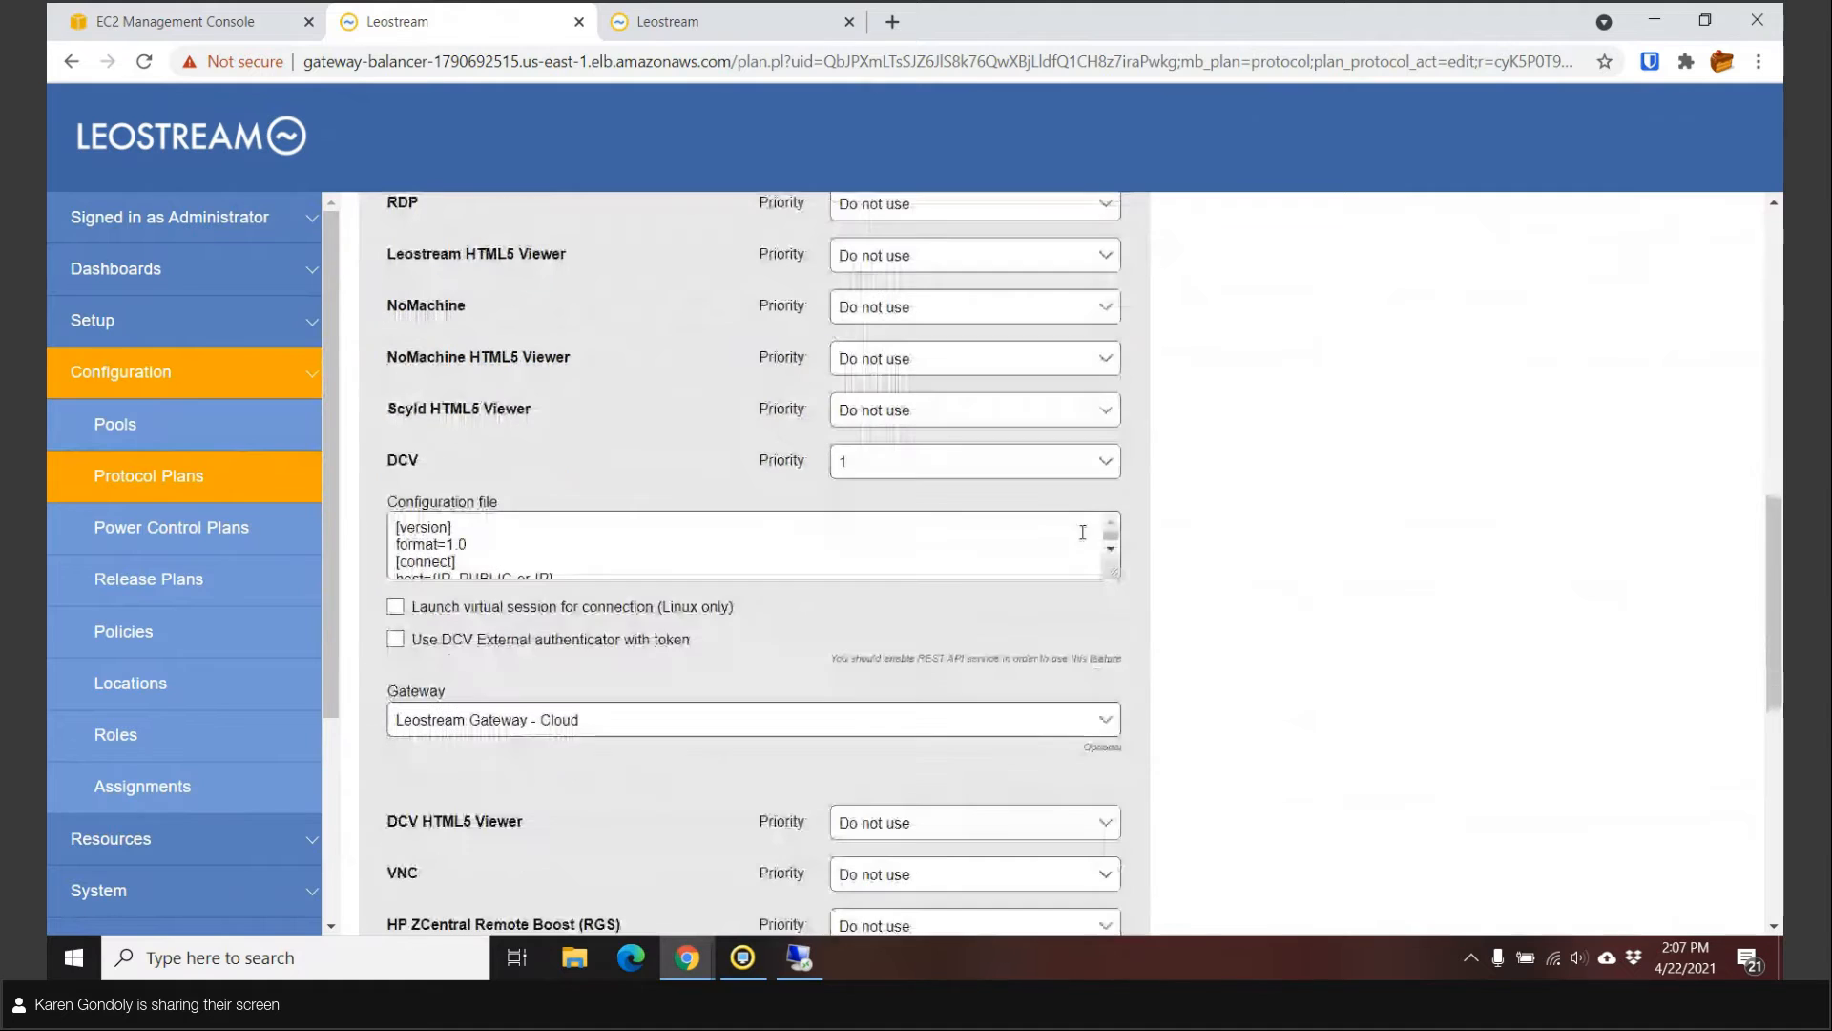
left_click_drag(1111, 571, 1370, 764)
scroll(1377, 765, "down", 1)
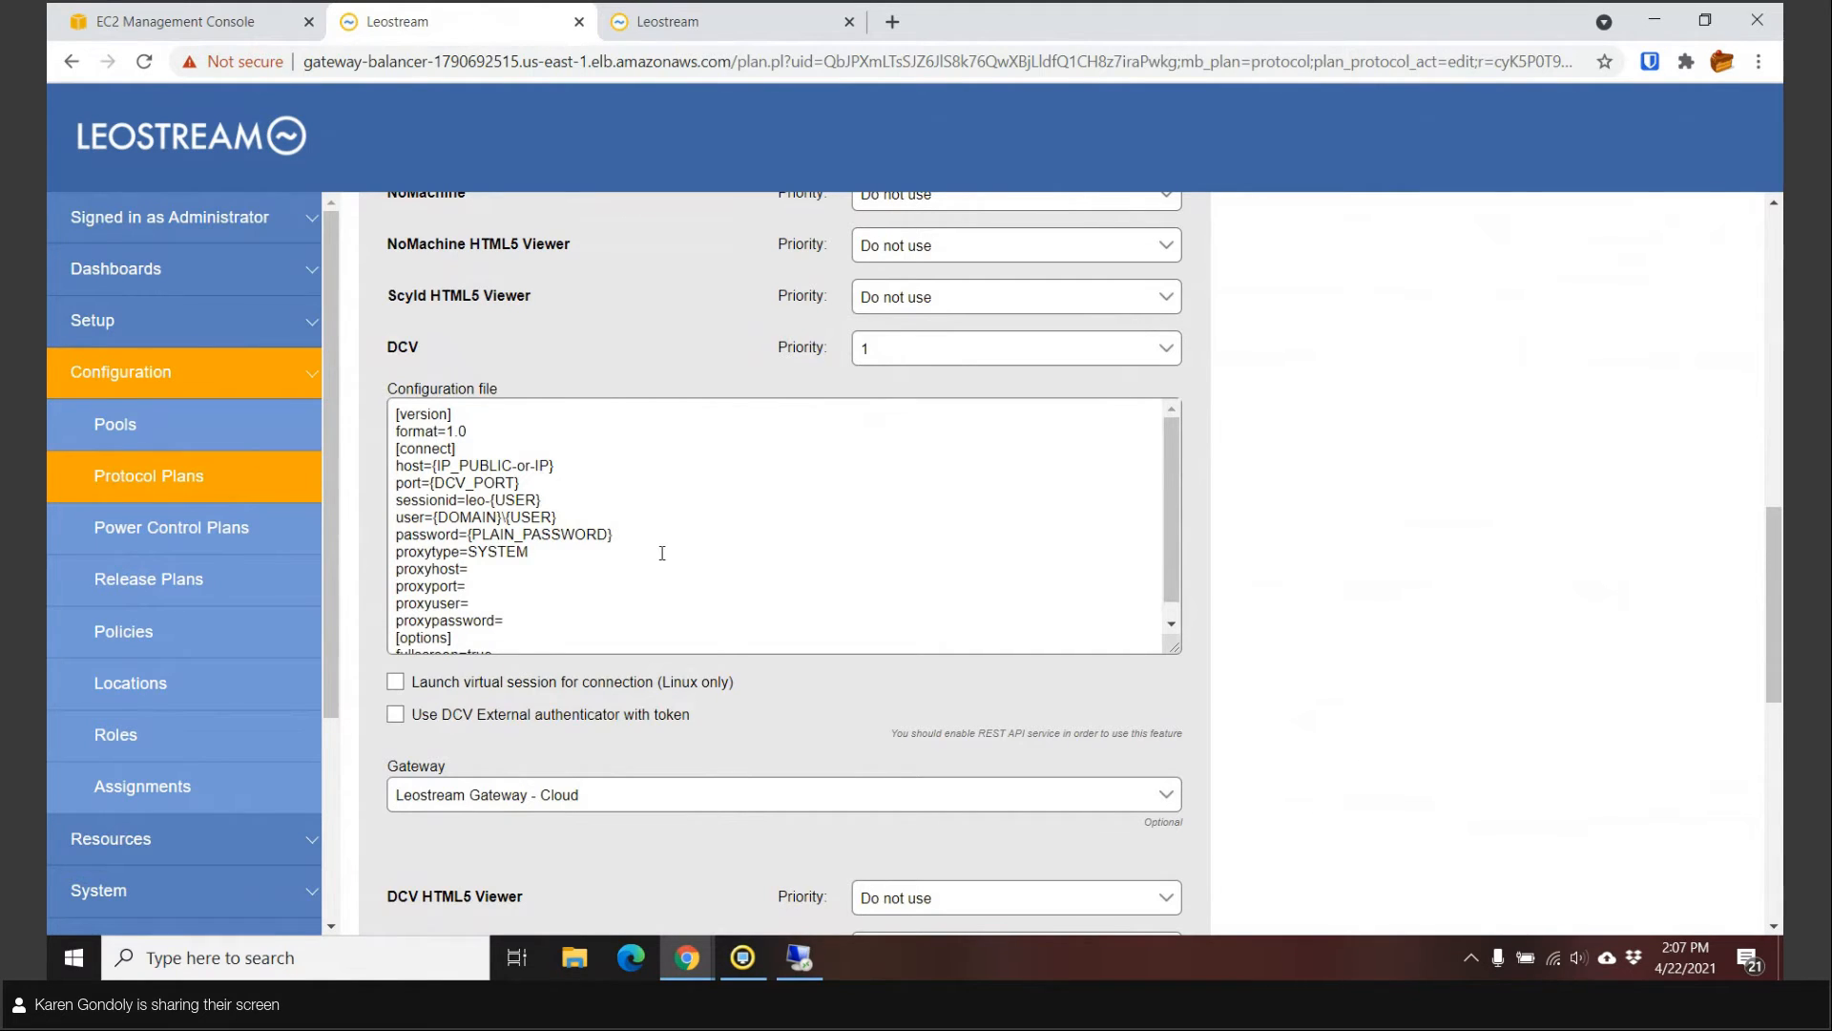
left_click_drag(636, 535, 373, 532)
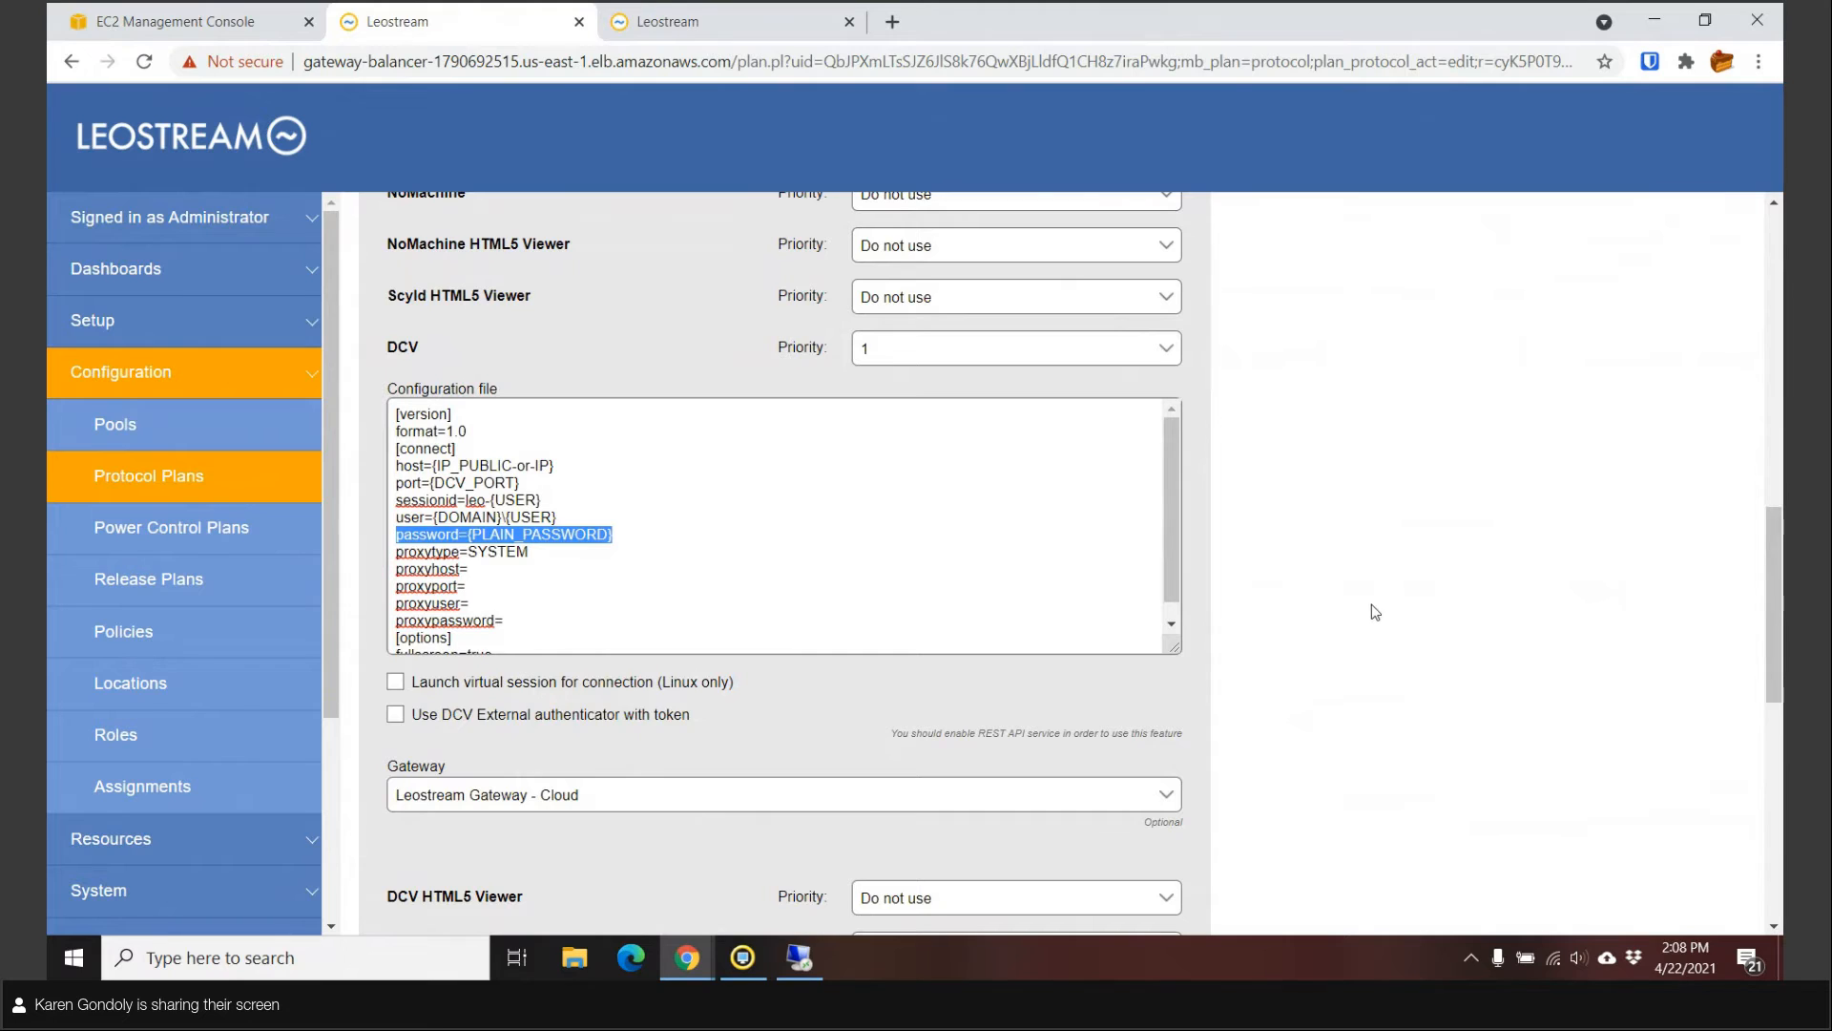
left_click(1315, 603)
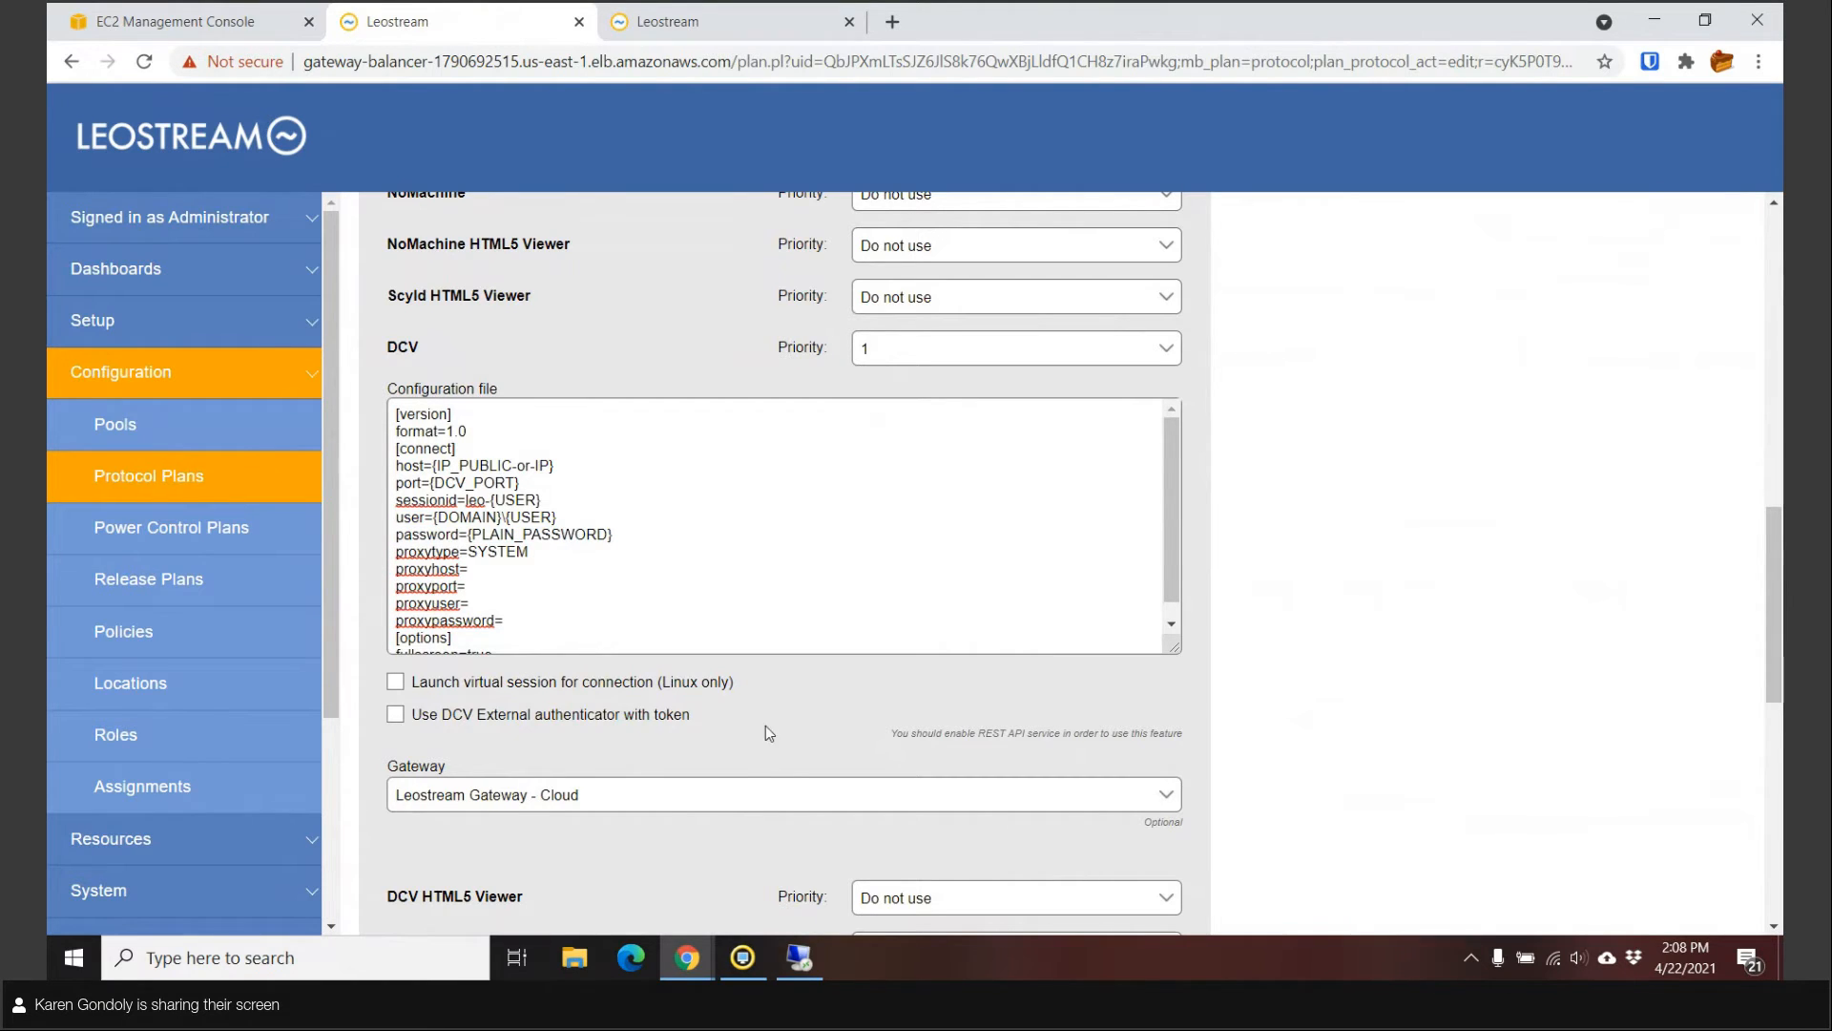
Read the DCV external auhenticator plan's full configuration file by enlarging its box, then return to Protocol Plans.
left_click(162, 485)
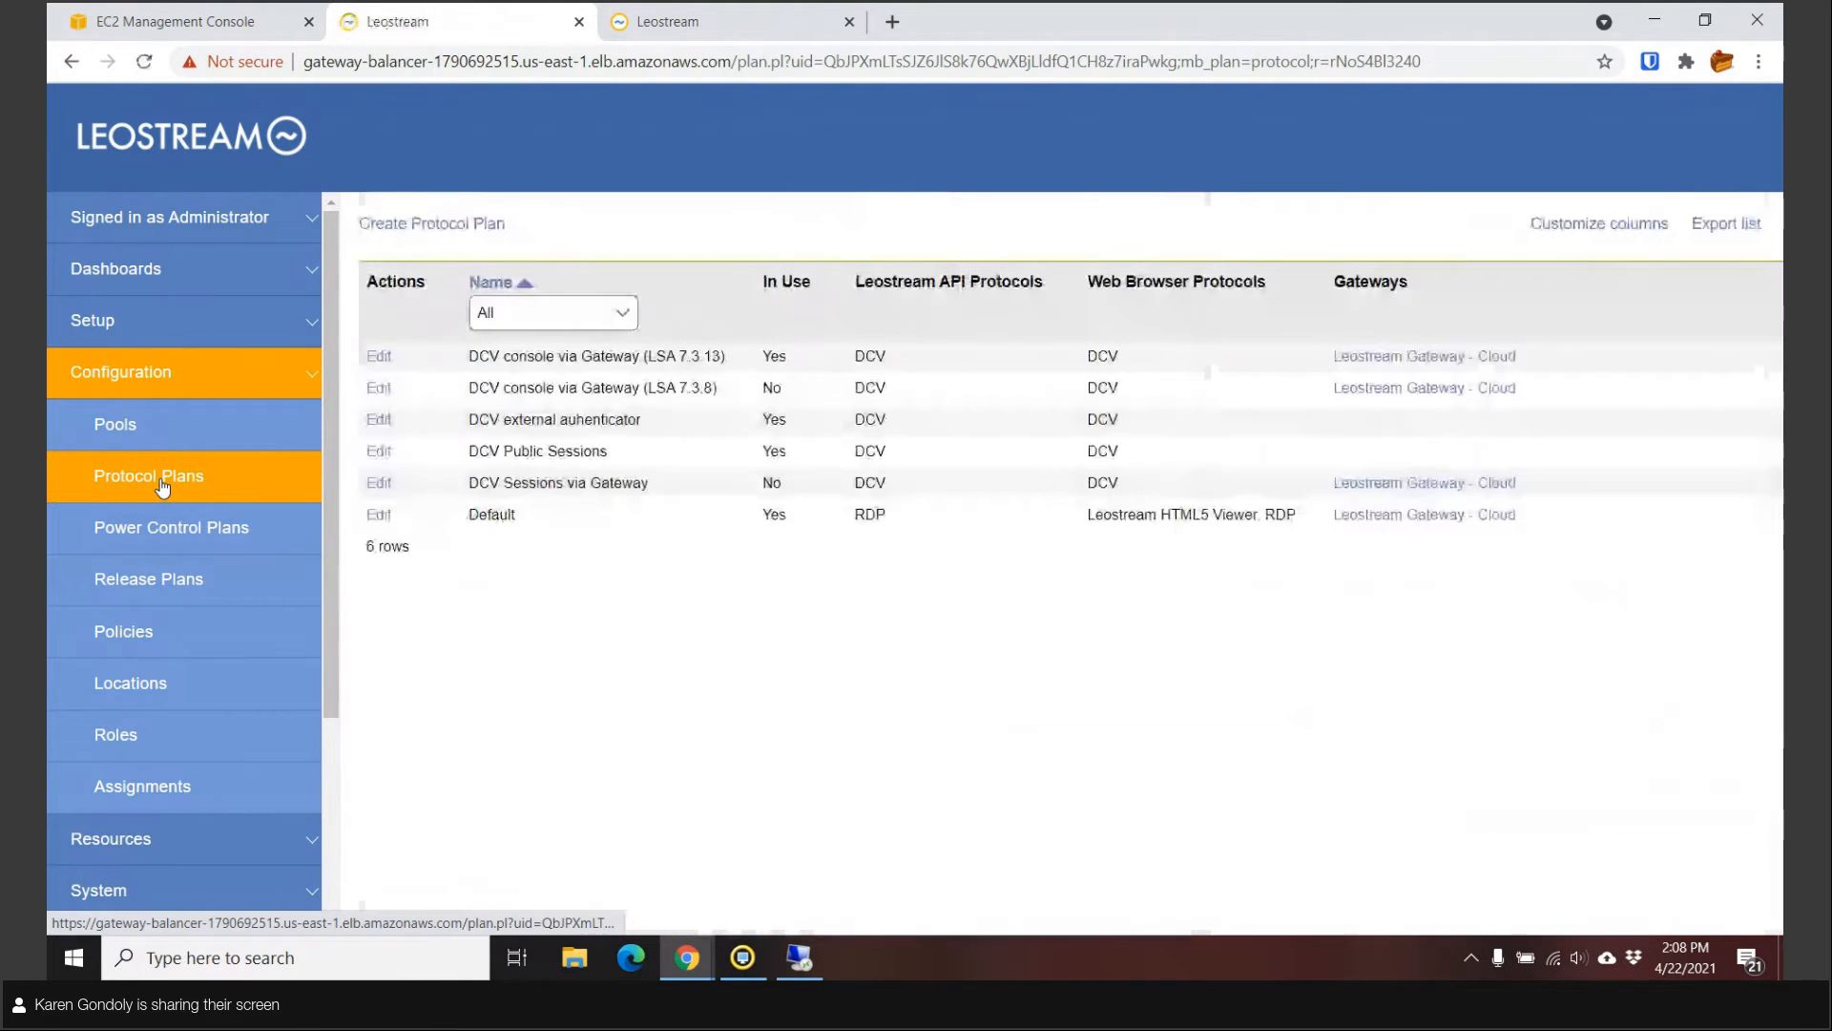
left_click(379, 420)
scroll(1166, 697, "down", 3)
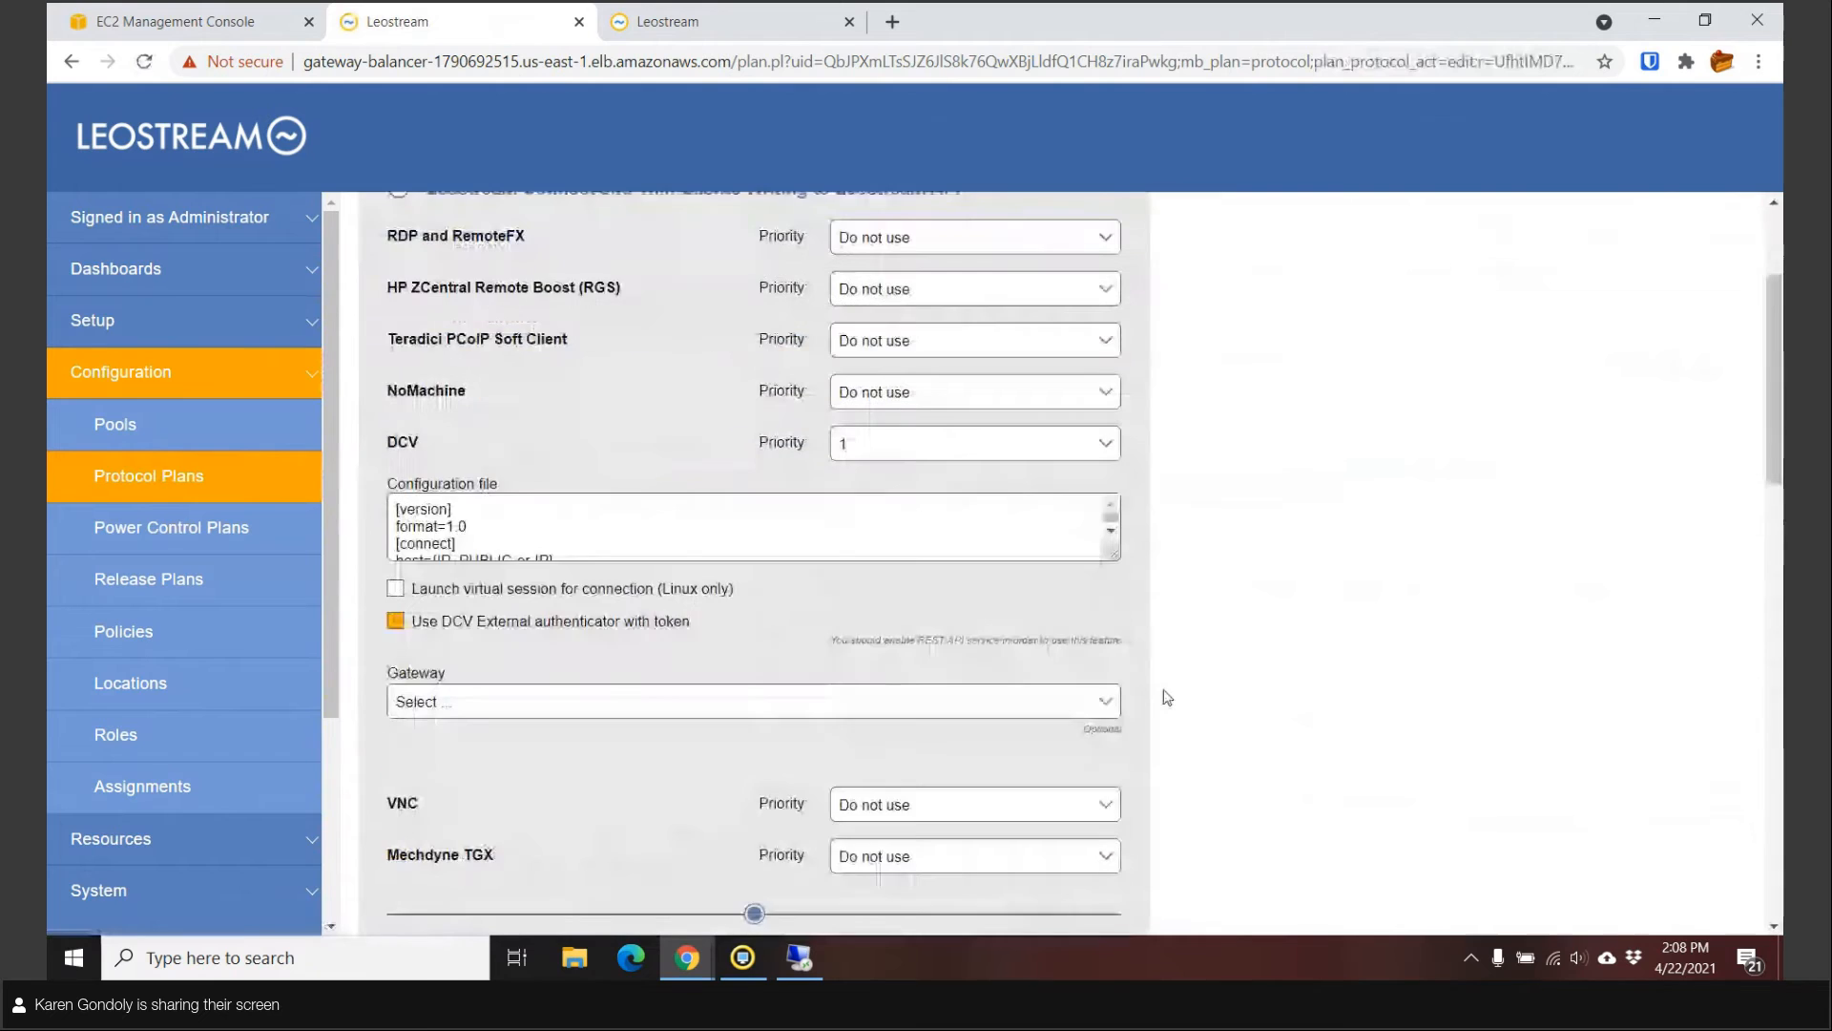
scroll(667, 520, "down", 5)
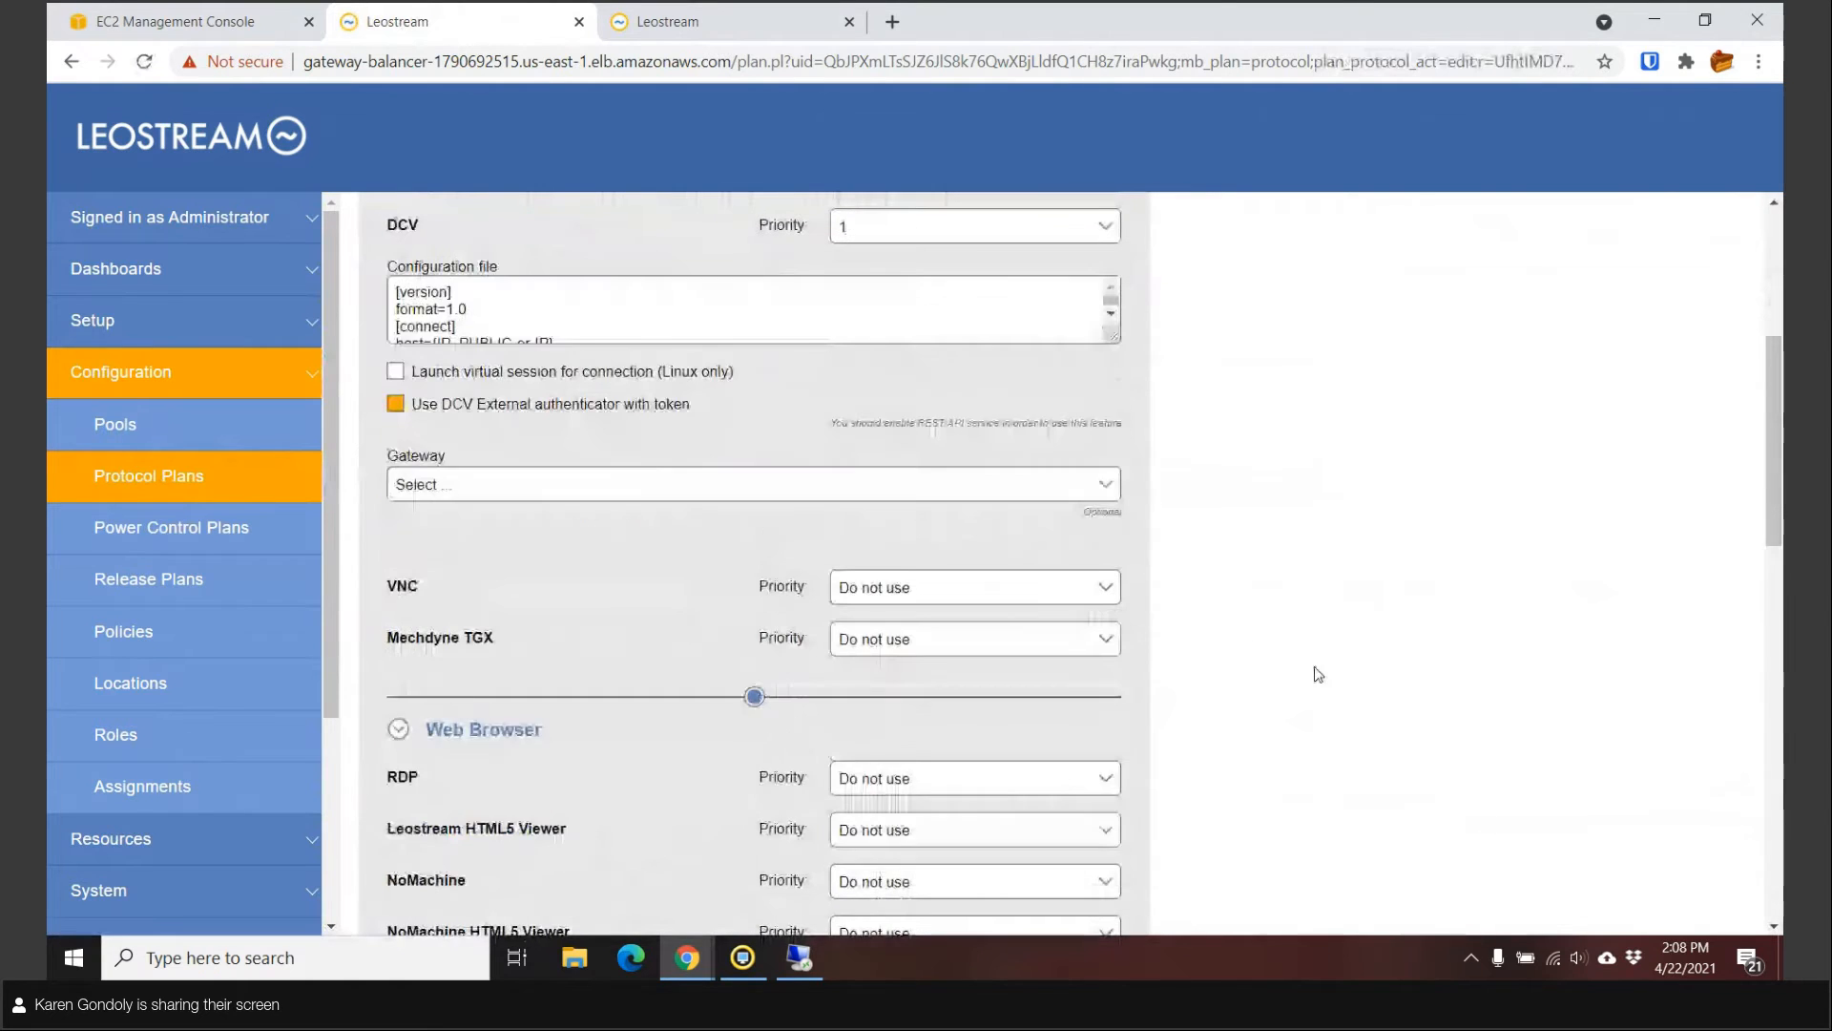
scroll(536, 439, "down", 2)
scroll(629, 649, "down", 1)
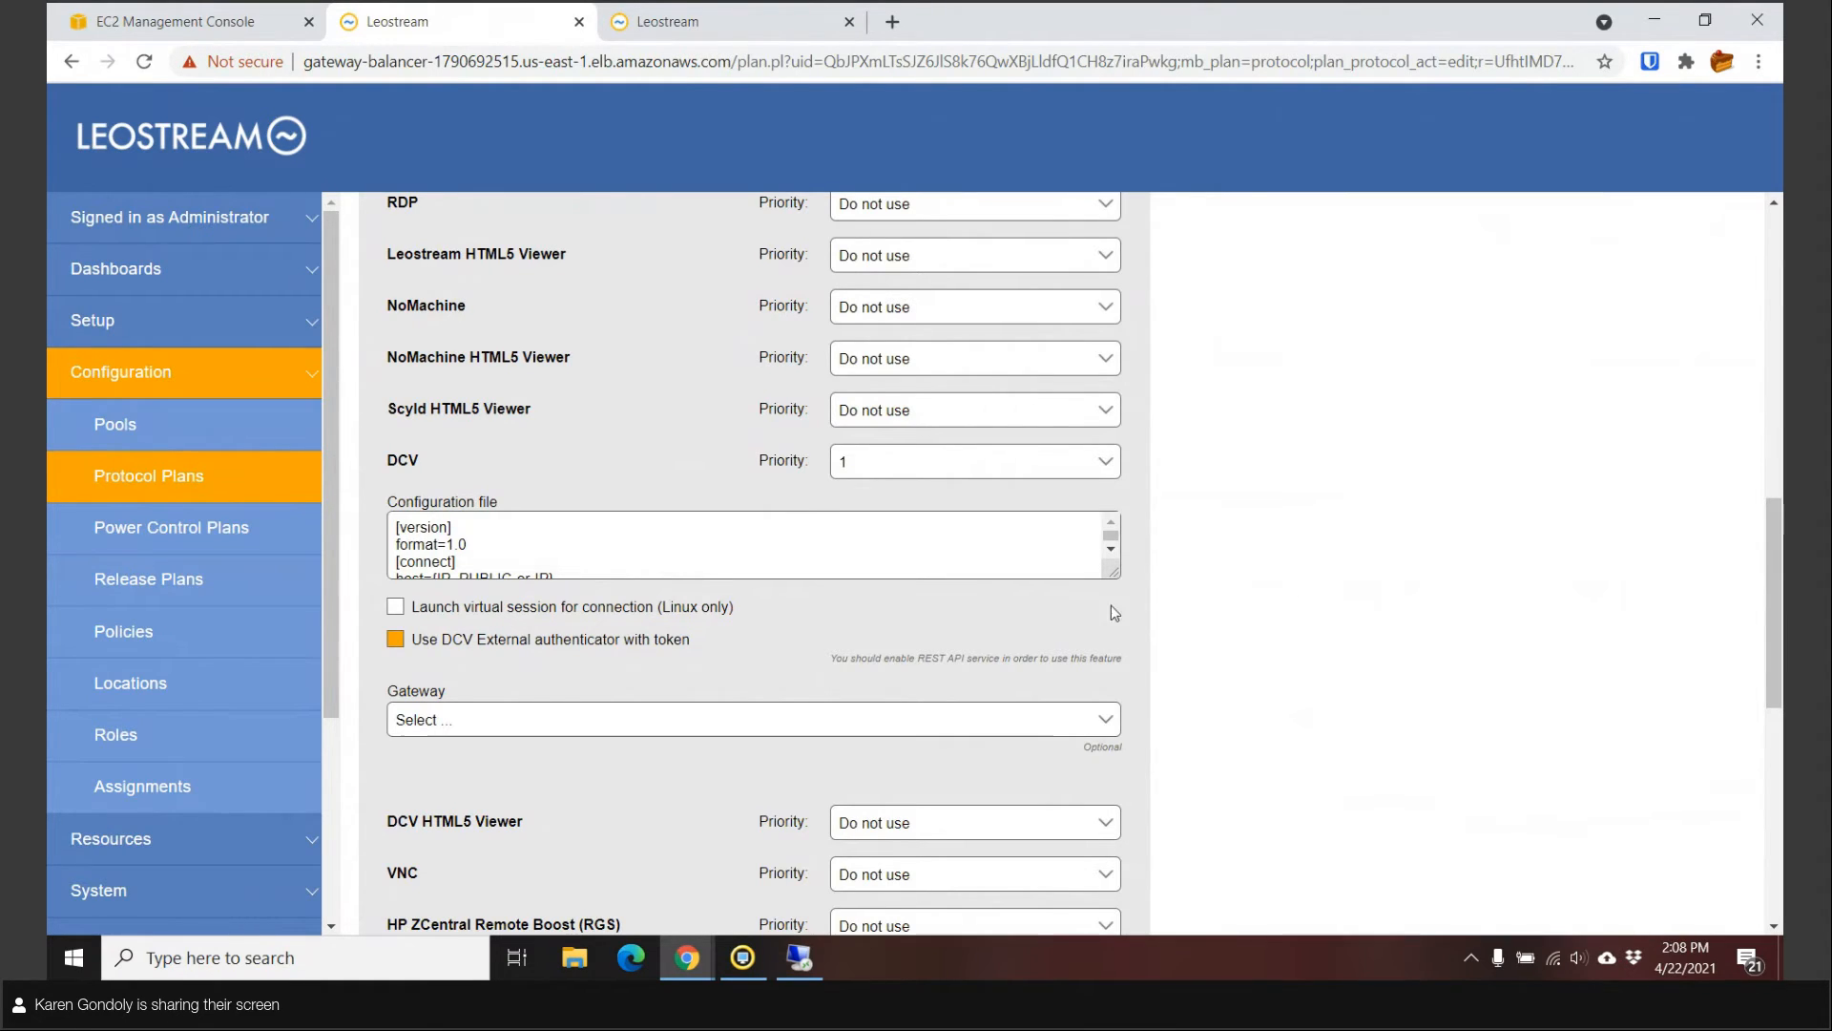
left_click_drag(1110, 574, 1189, 804)
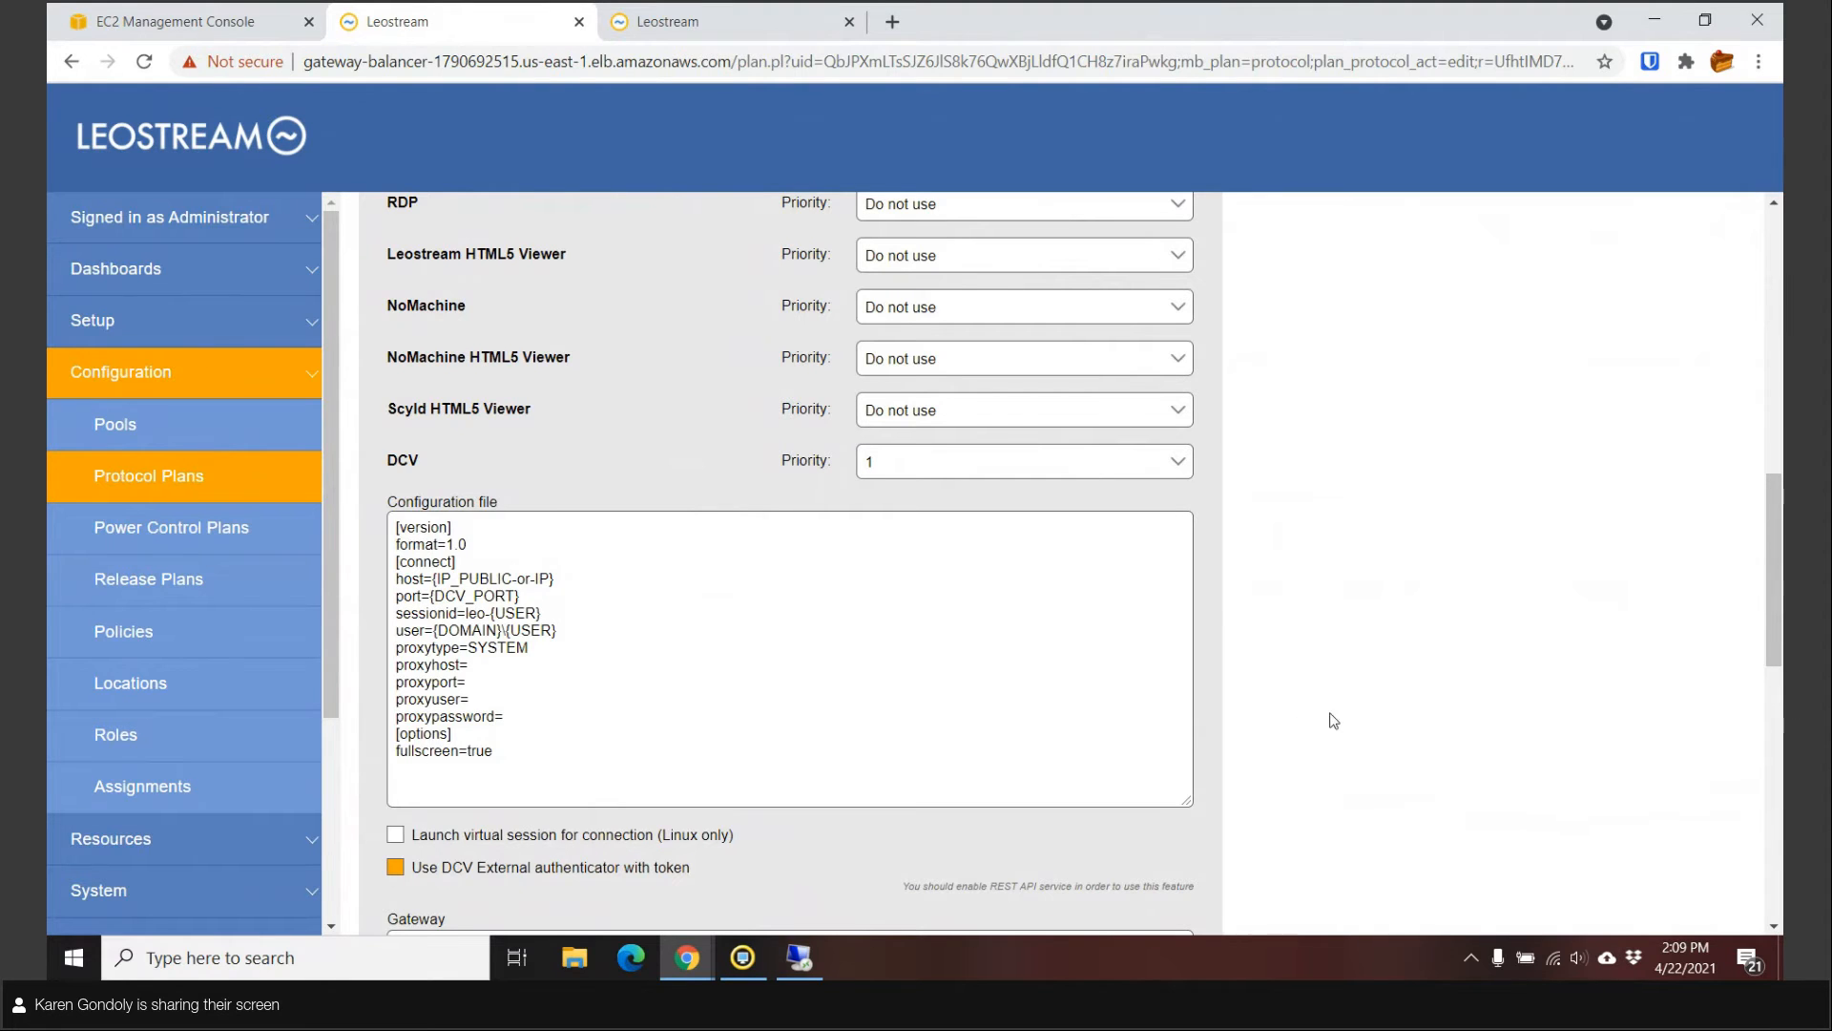
left_click(143, 476)
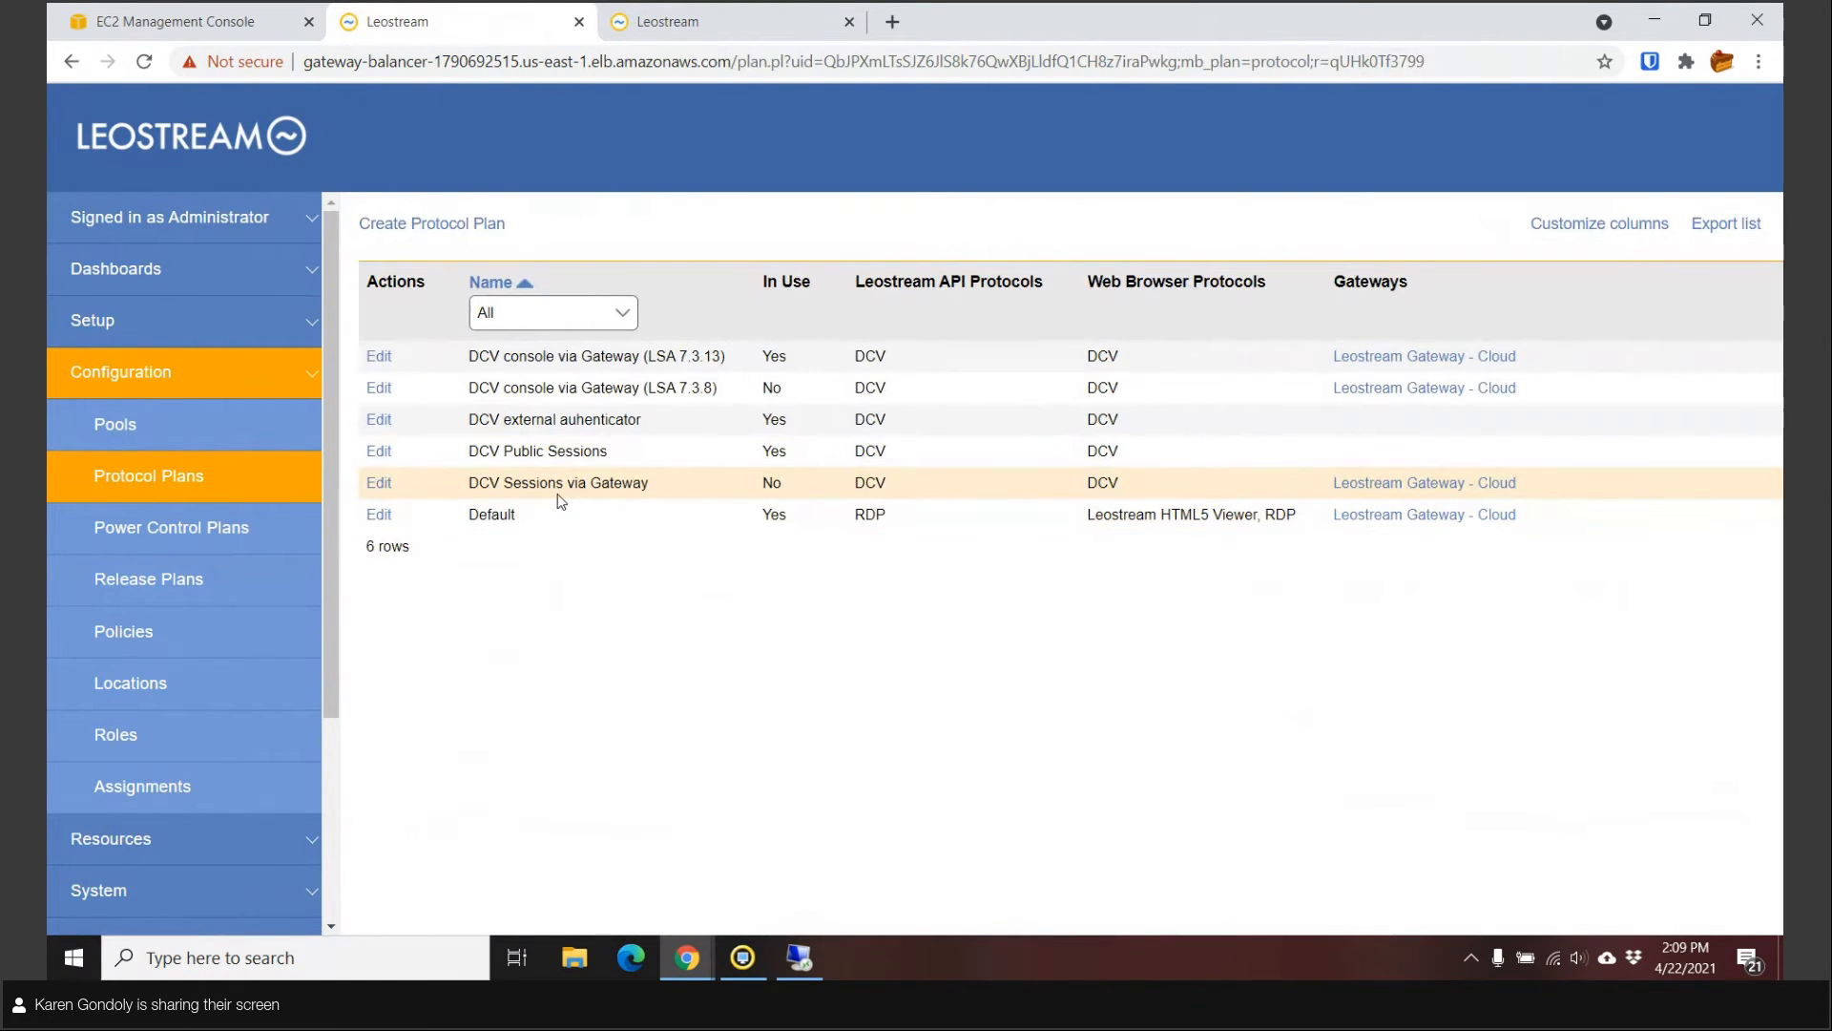
left_click(379, 483)
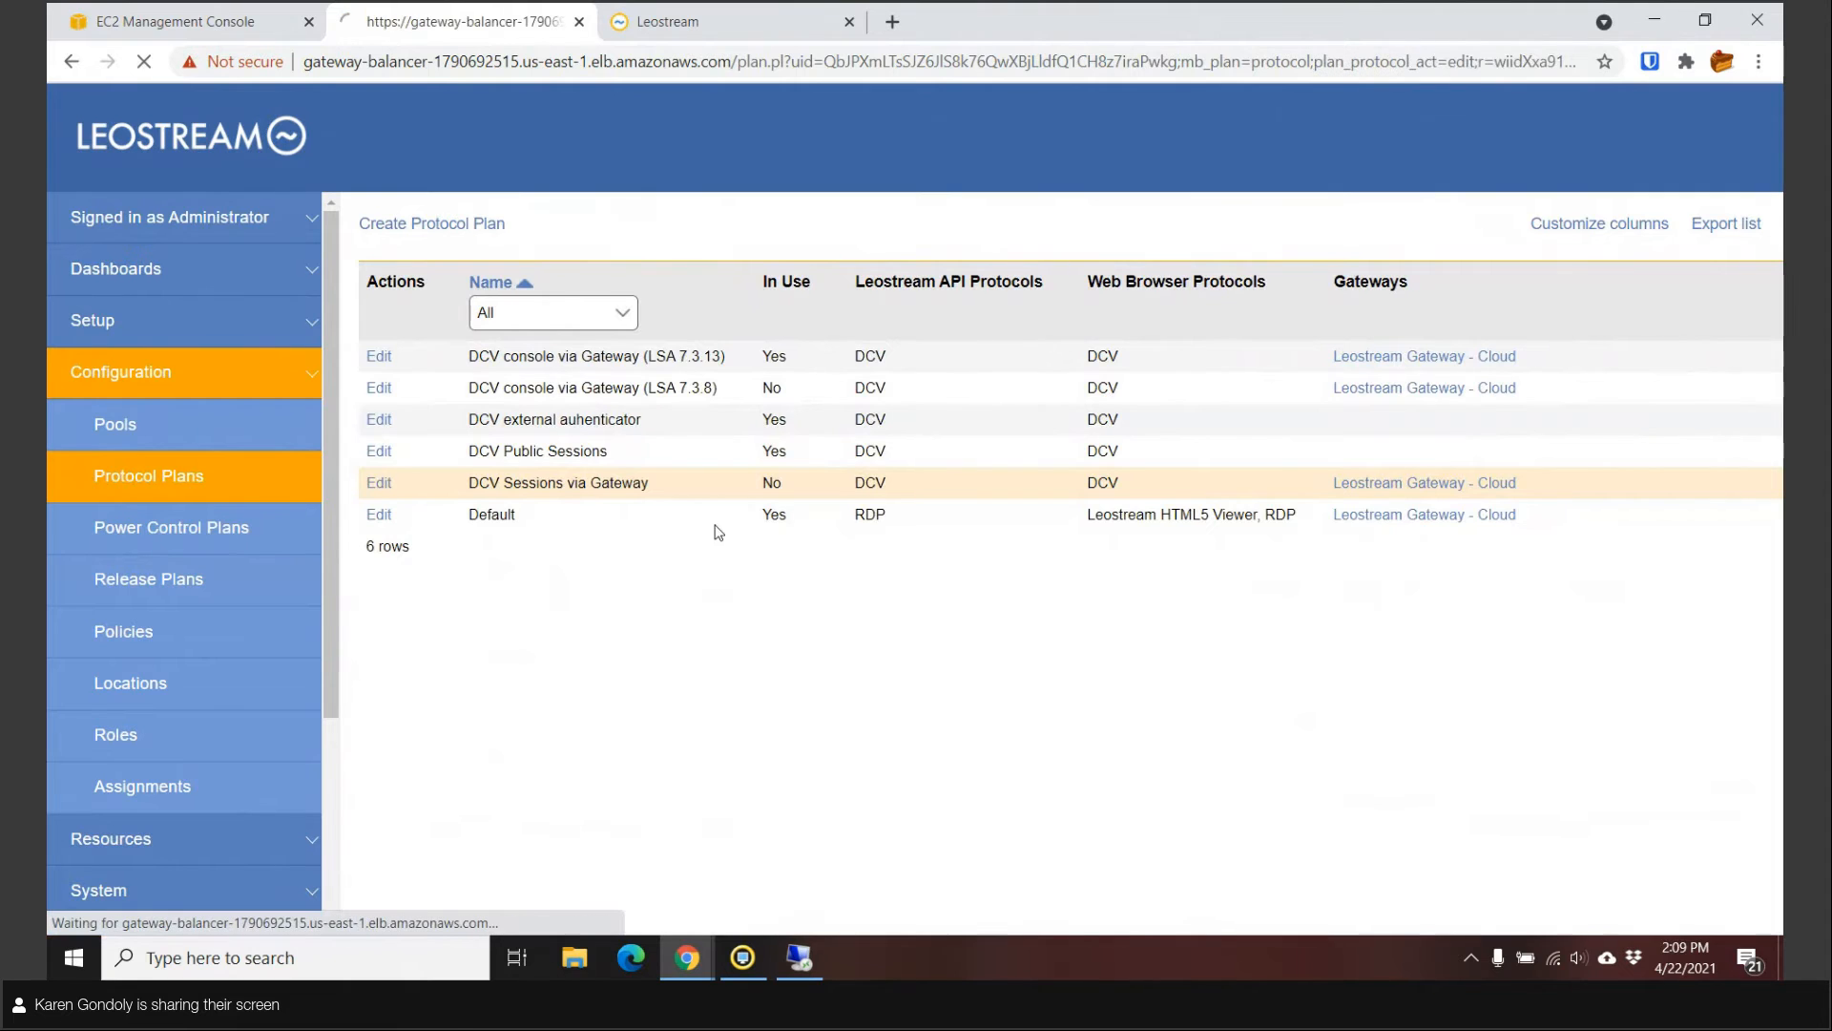
scroll(568, 595, "down", 2)
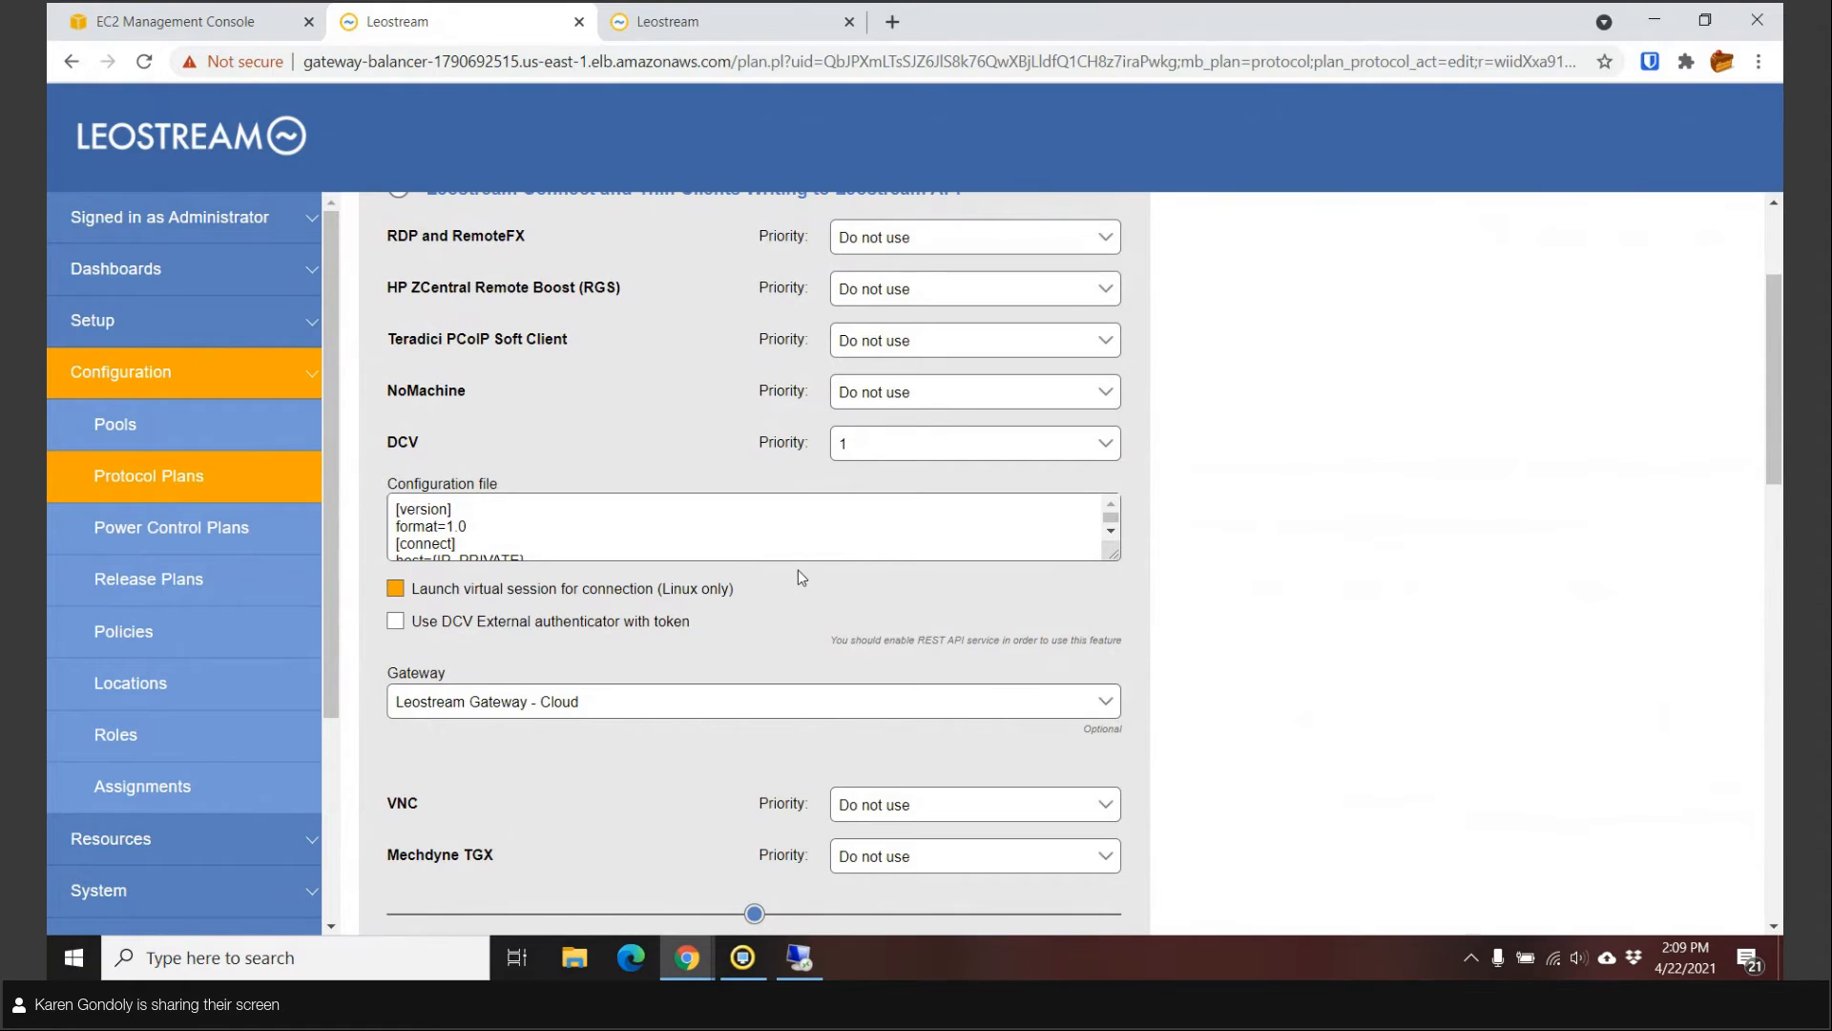
left_click(689, 584)
left_click(631, 592)
left_click(135, 478)
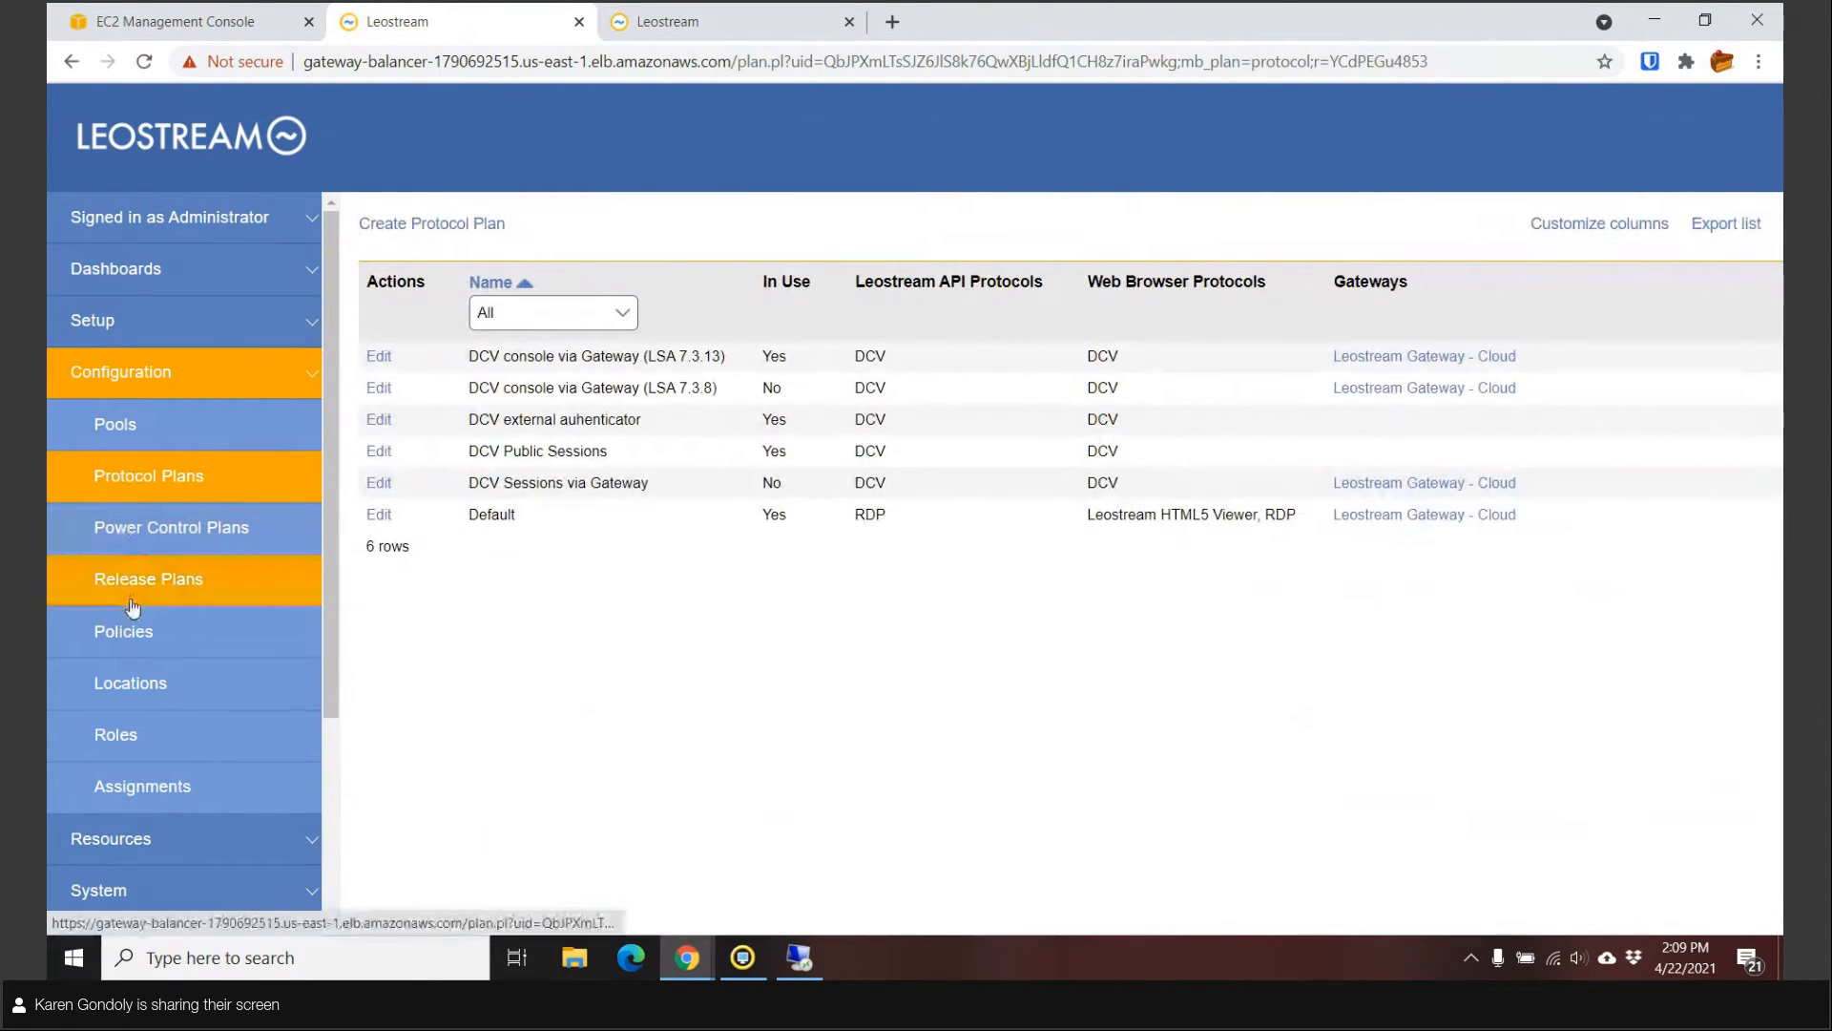
Open the DCV sessions policy and scroll through its settings.
left_click(135, 639)
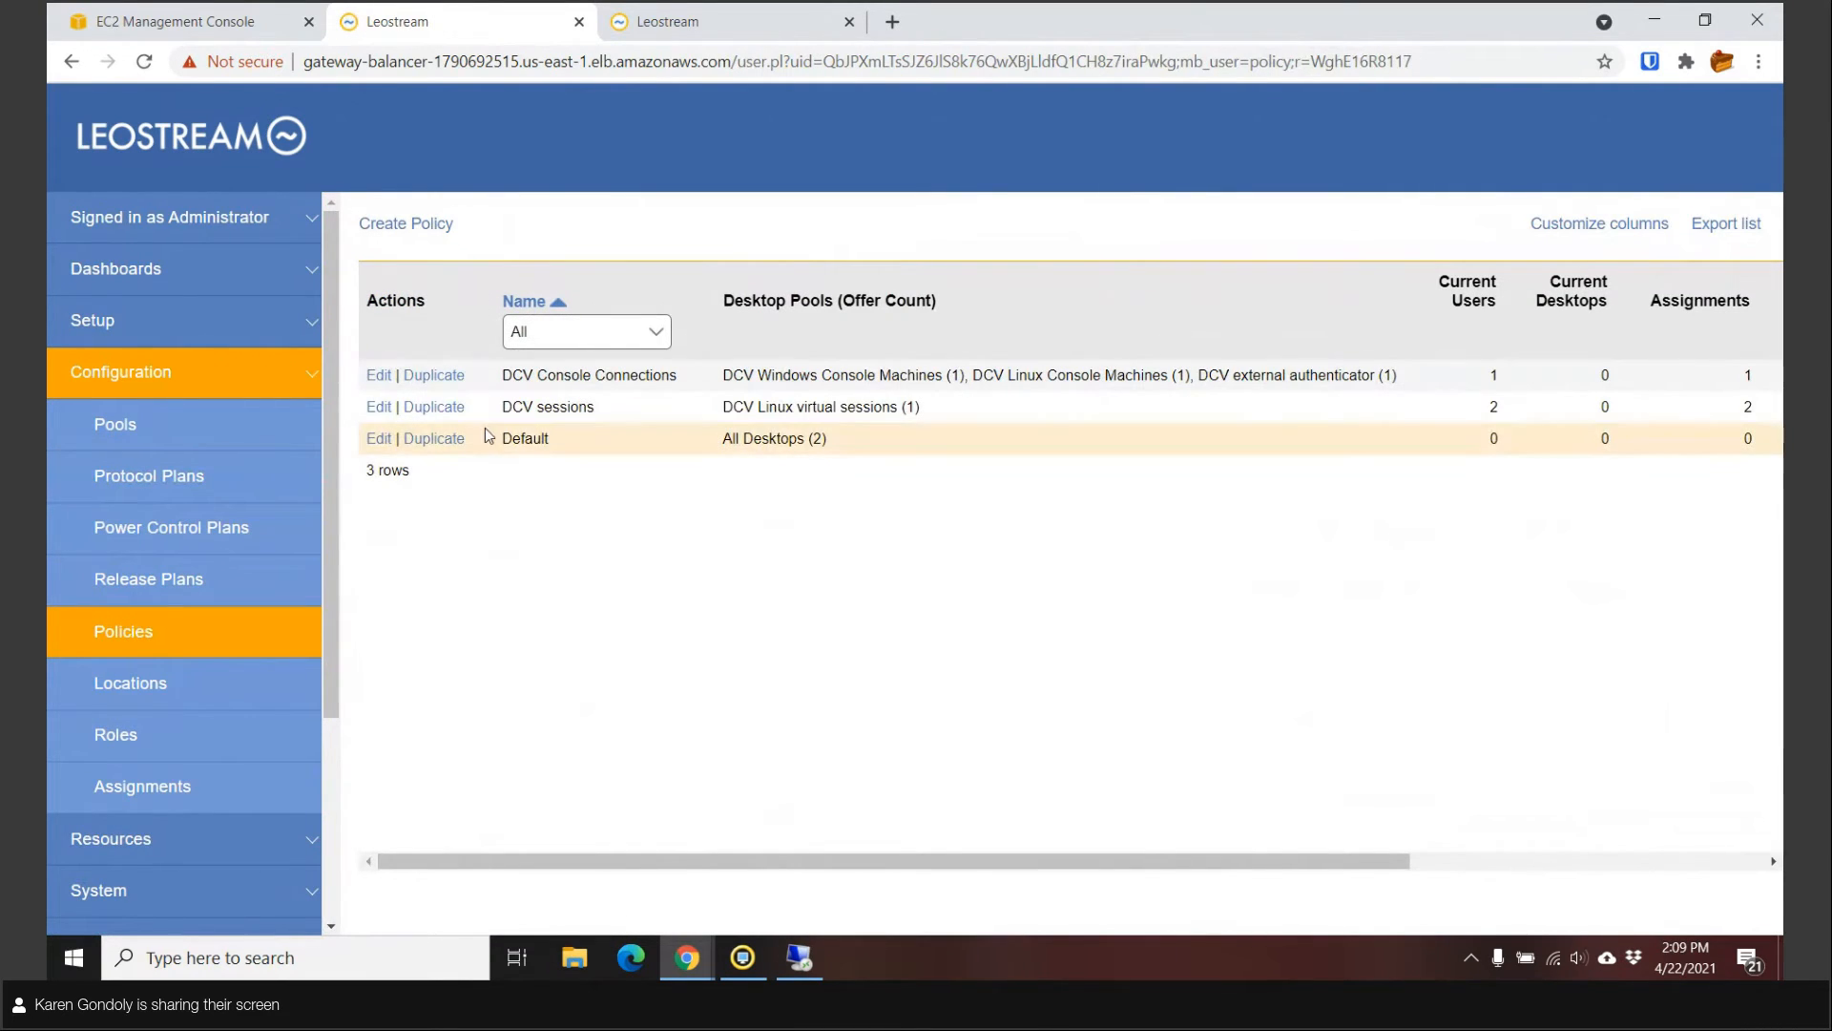
left_click(383, 413)
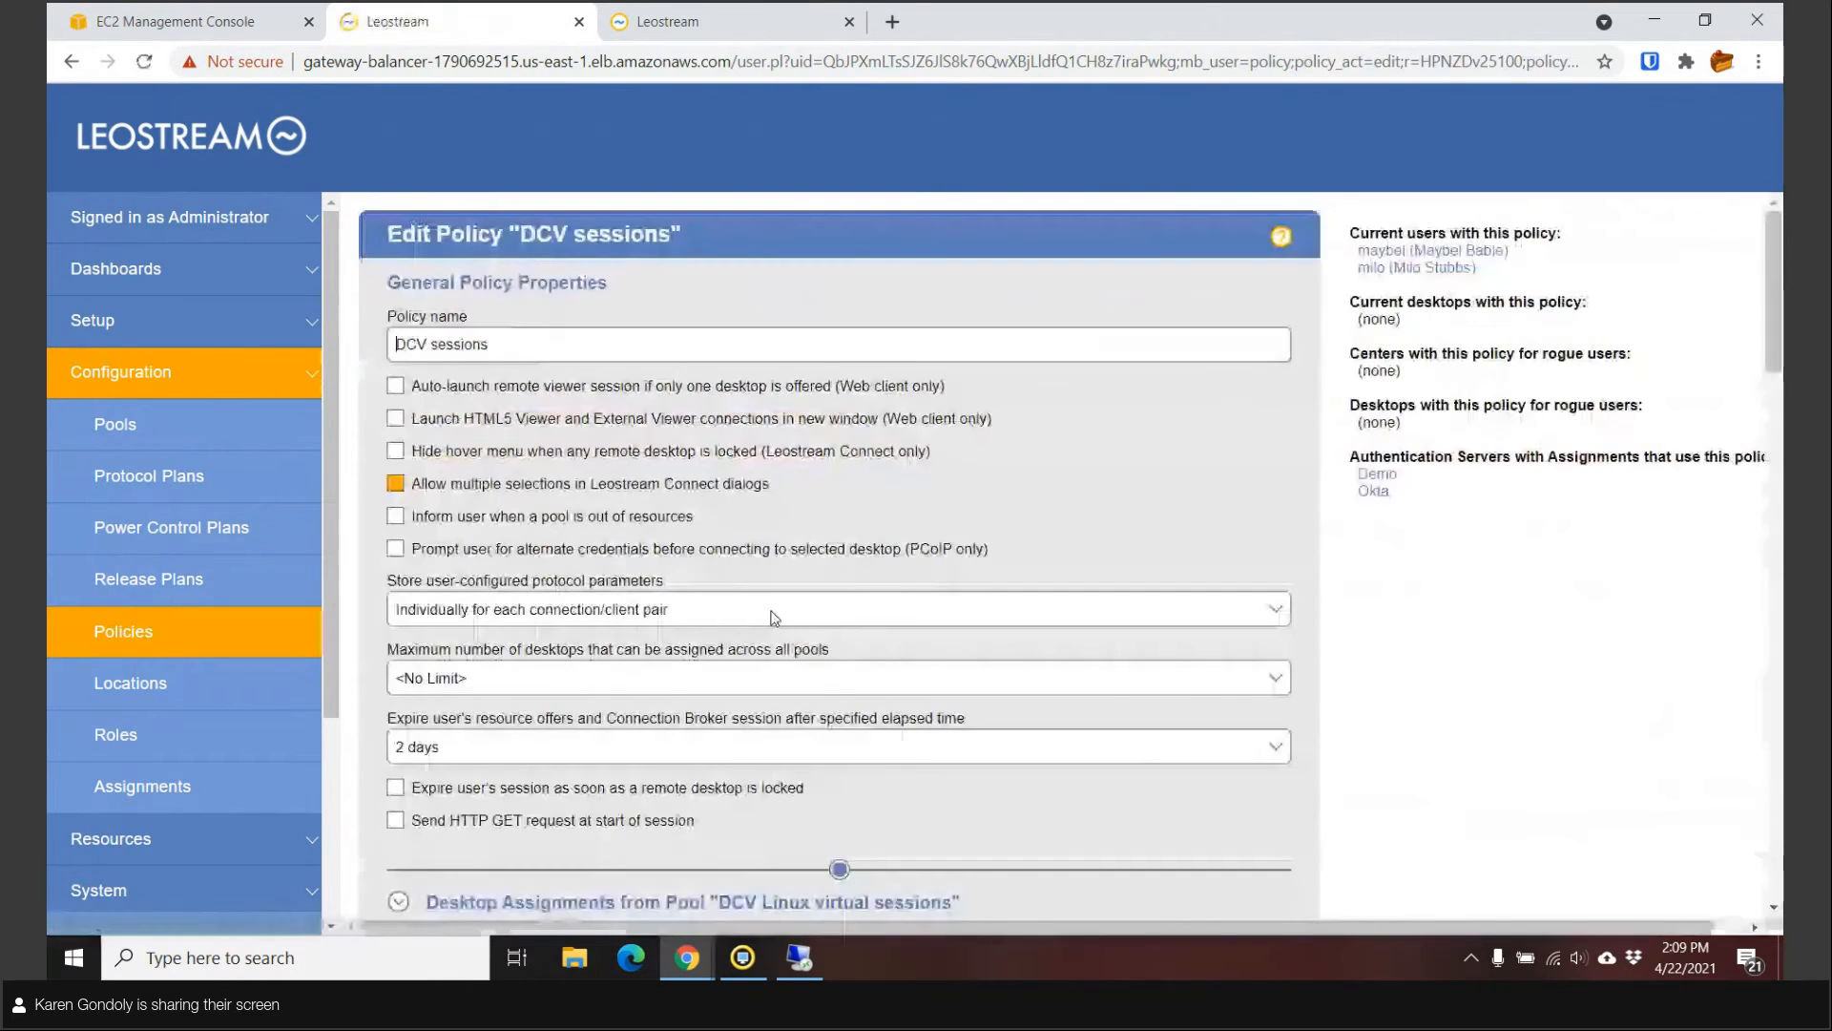
scroll(760, 611, "down", 5)
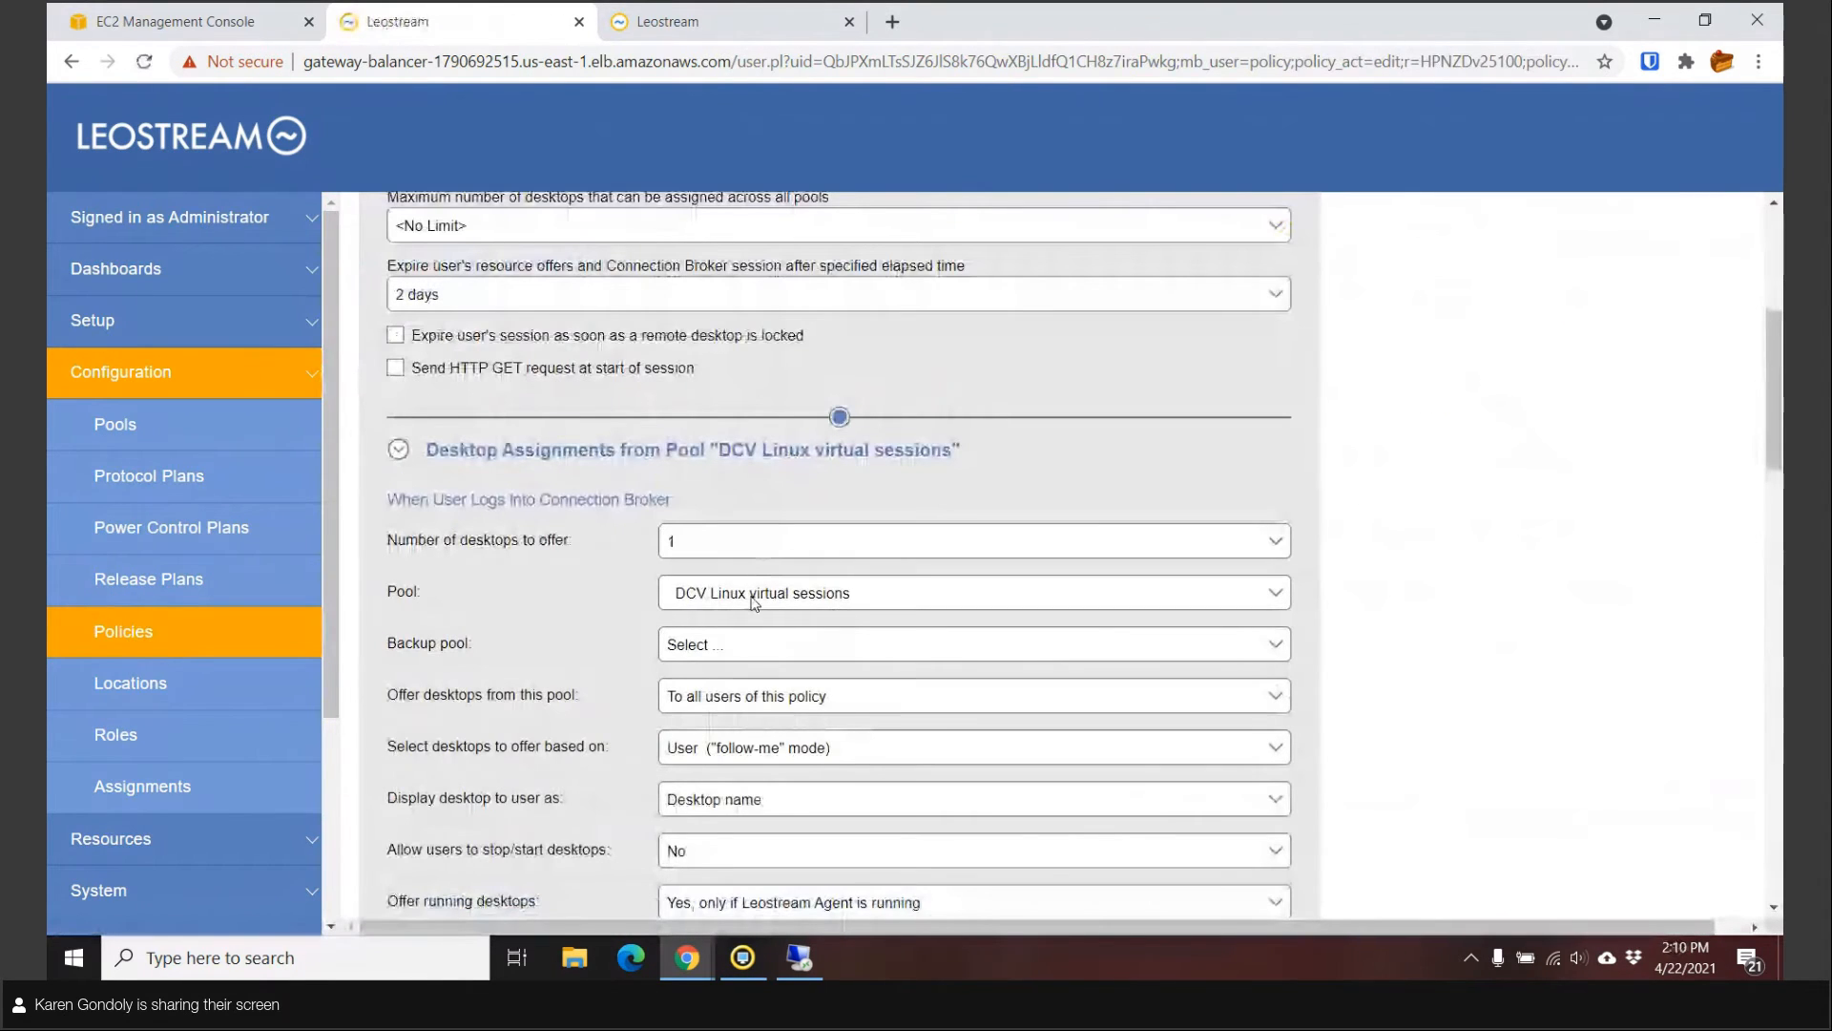
scroll(833, 598, "down", 1)
scroll(833, 599, "down", 6)
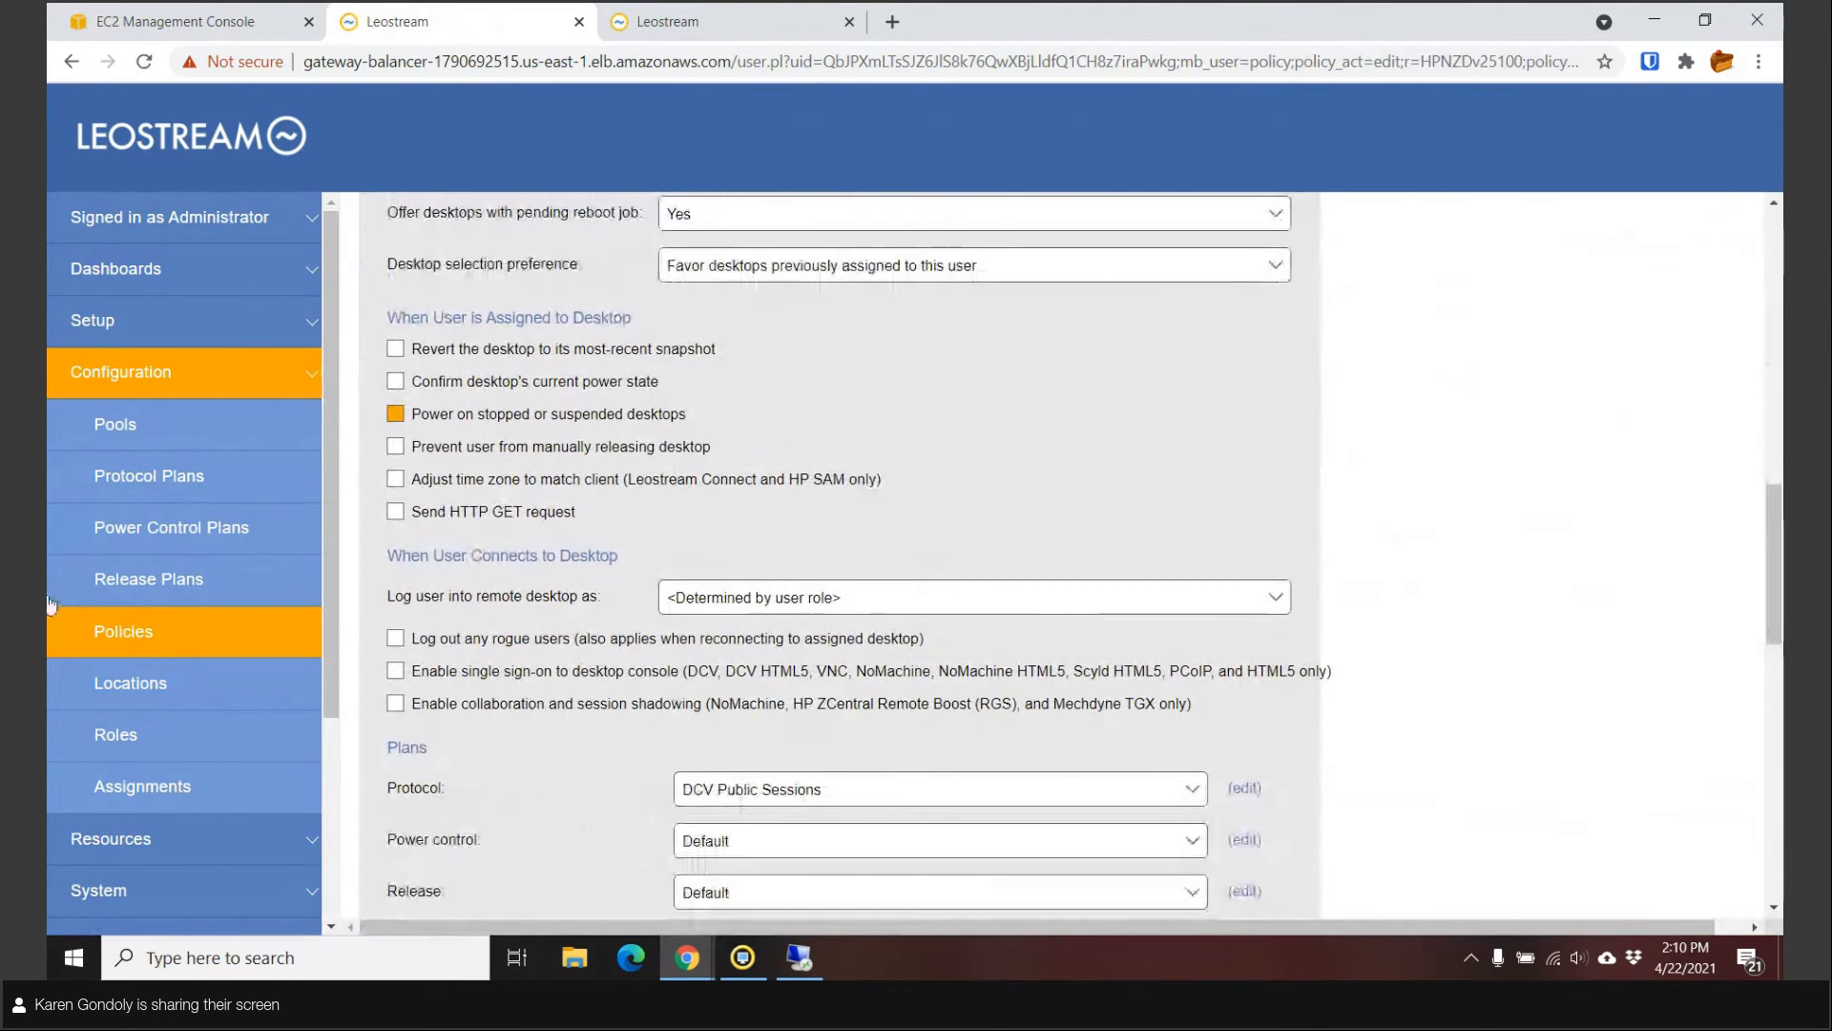
Open the DCV Console Connections policy and locate its DCV external authenticator pool assignment.
left_click(122, 634)
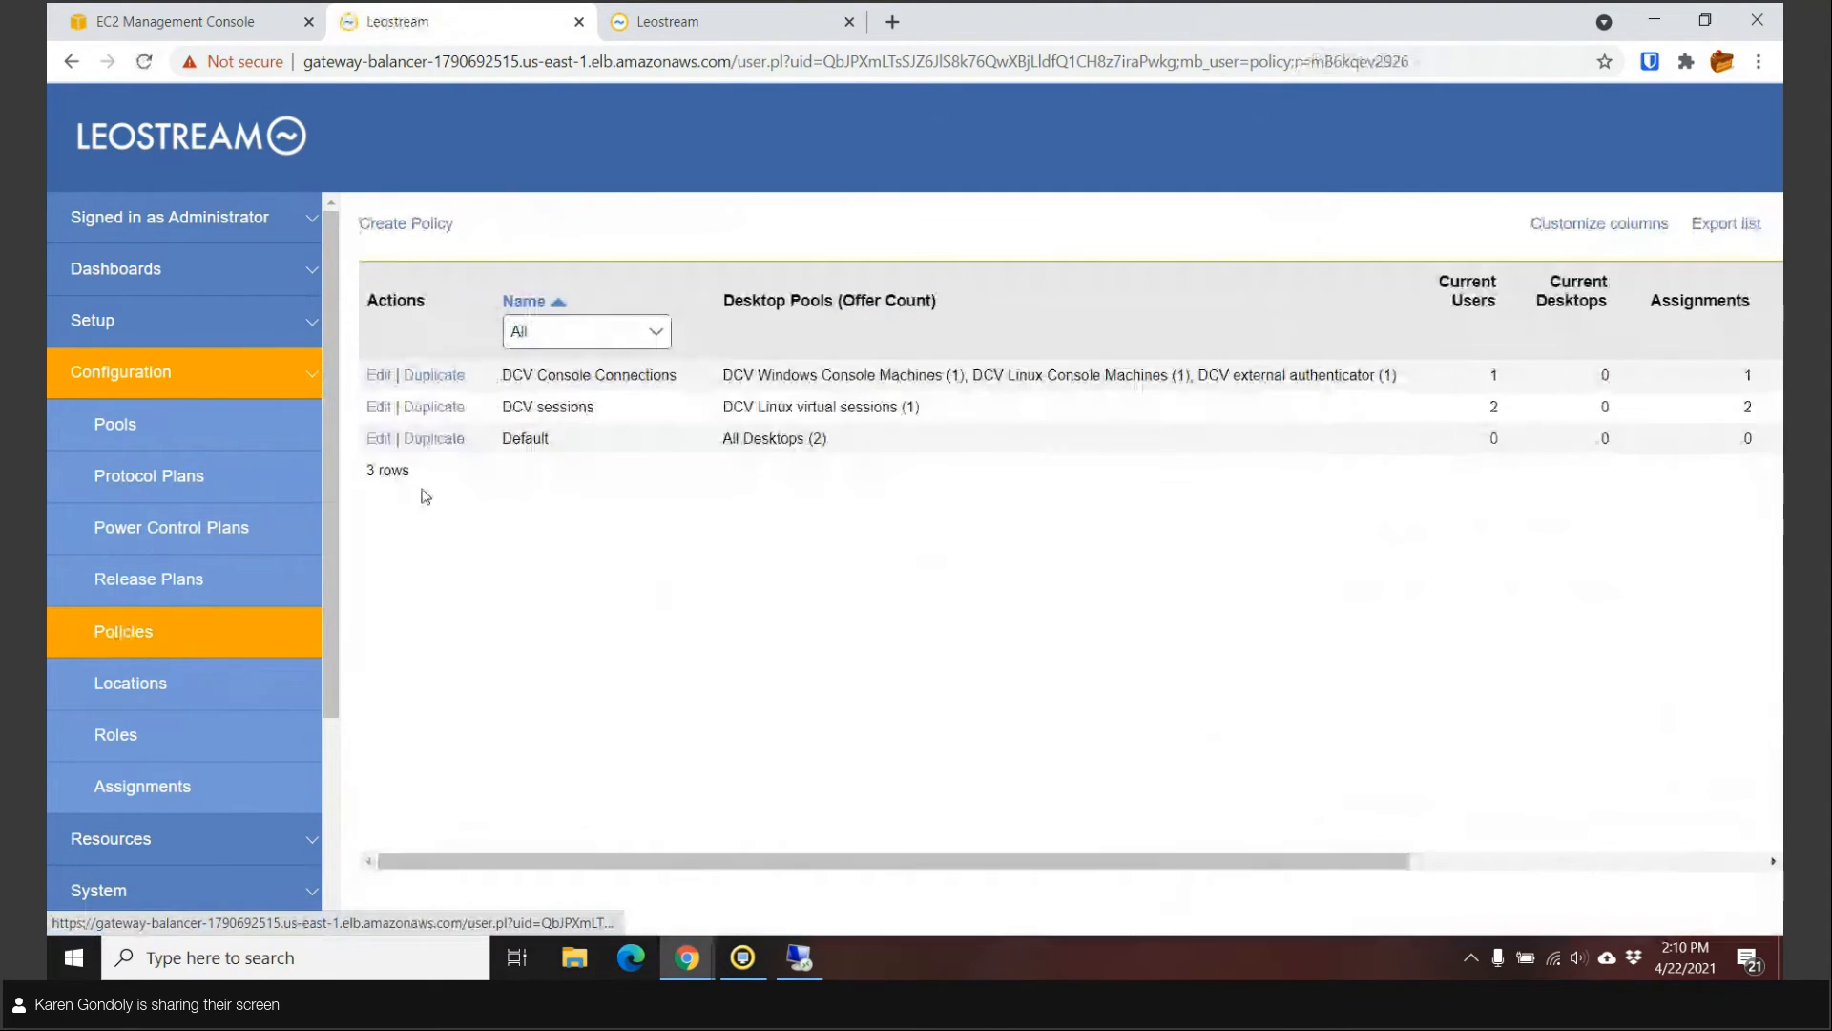
left_click(371, 377)
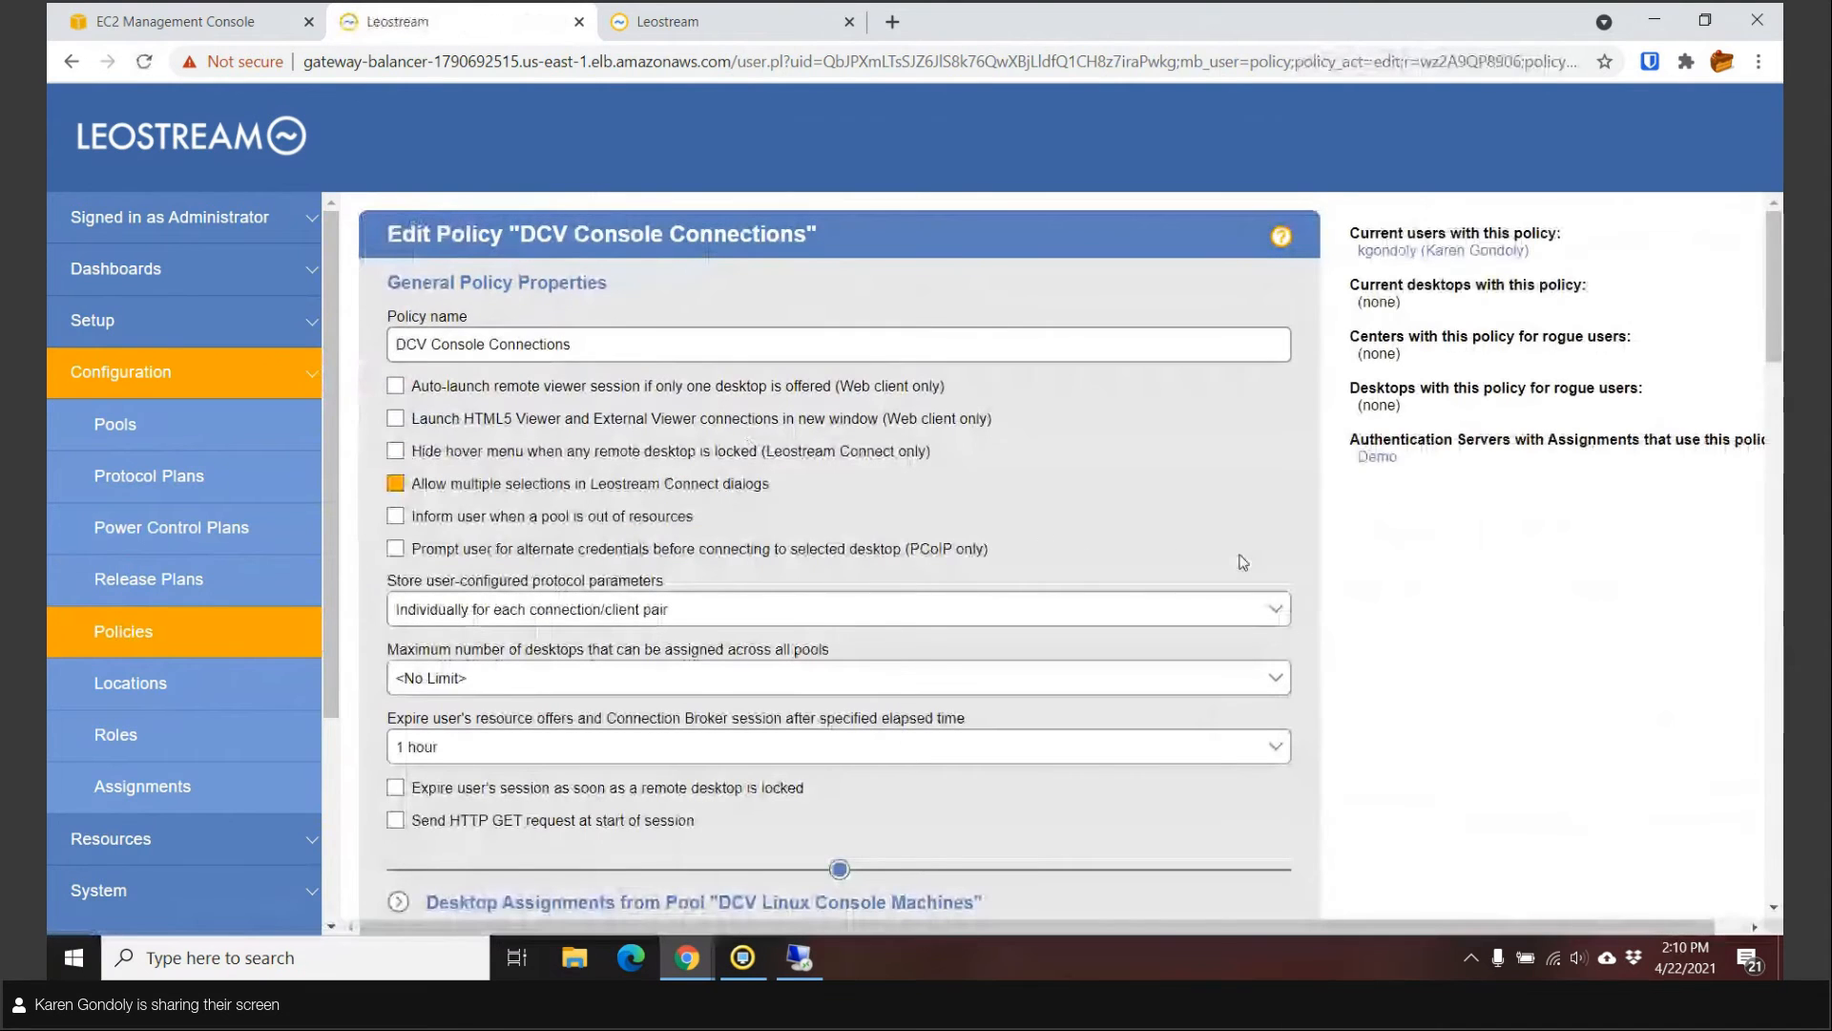
scroll(1361, 614, "down", 2)
scroll(916, 496, "down", 2)
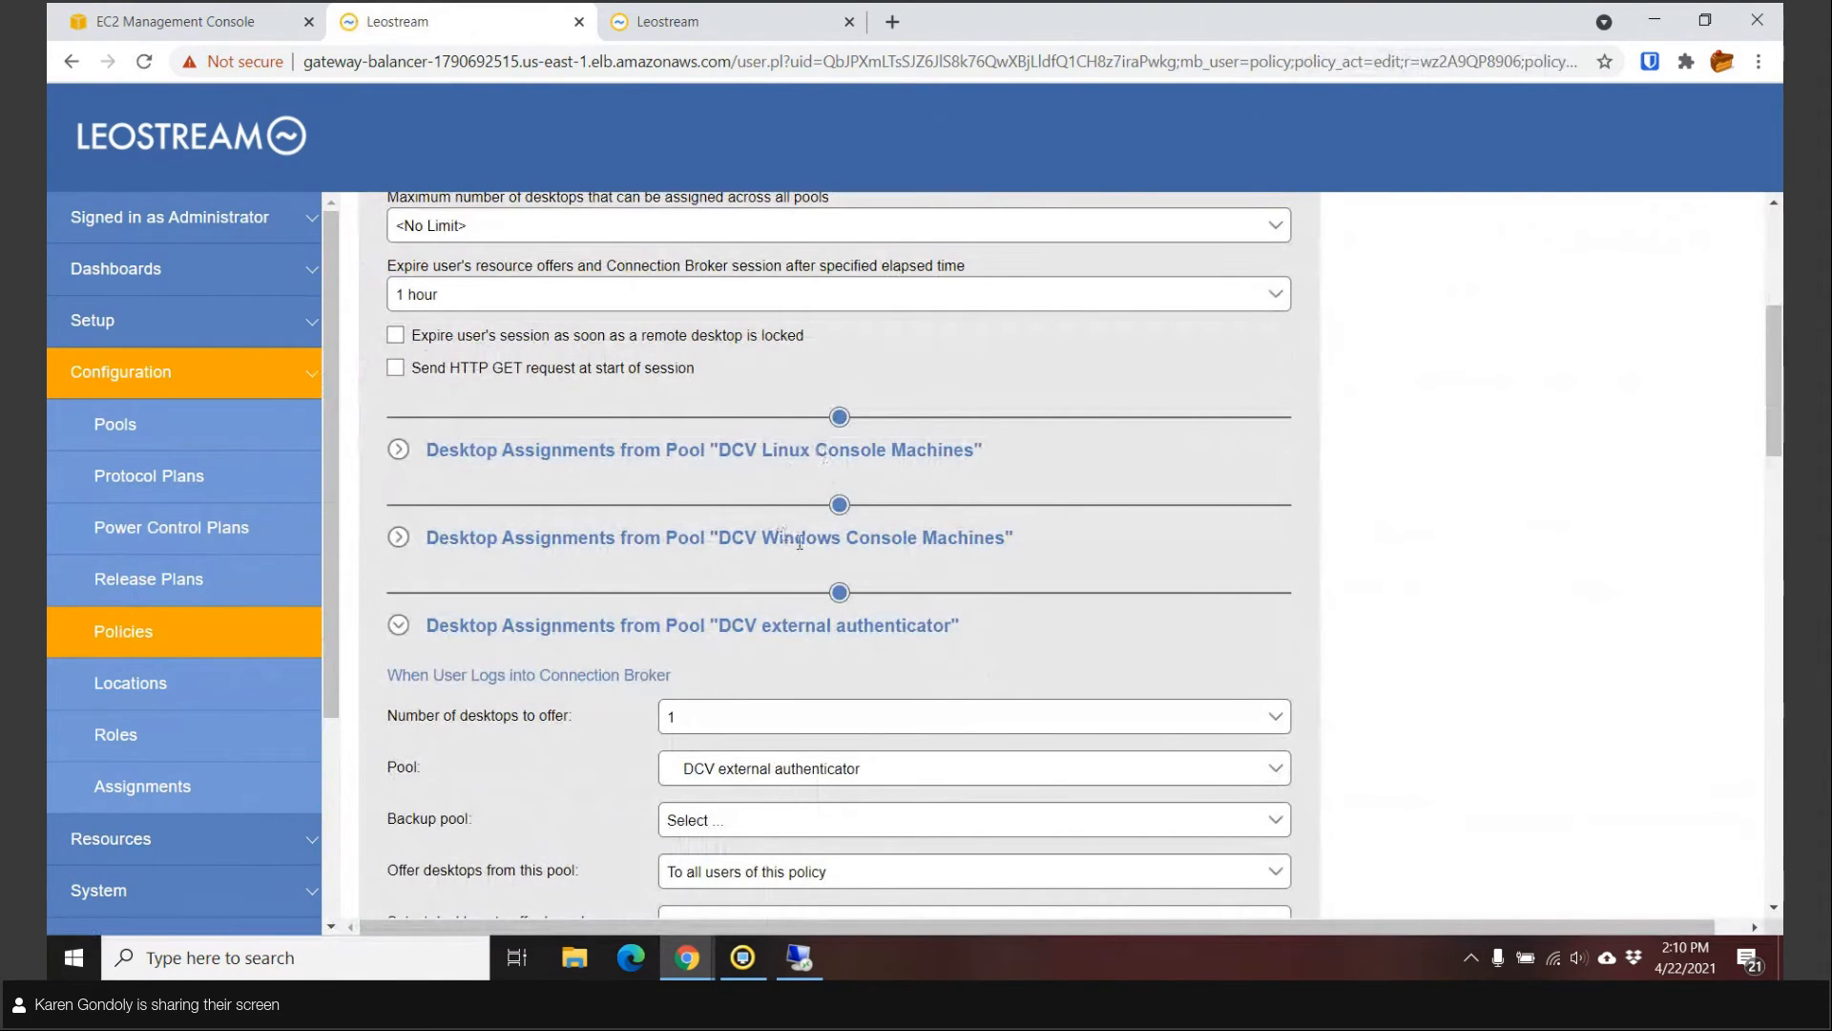
scroll(869, 635, "down", 2)
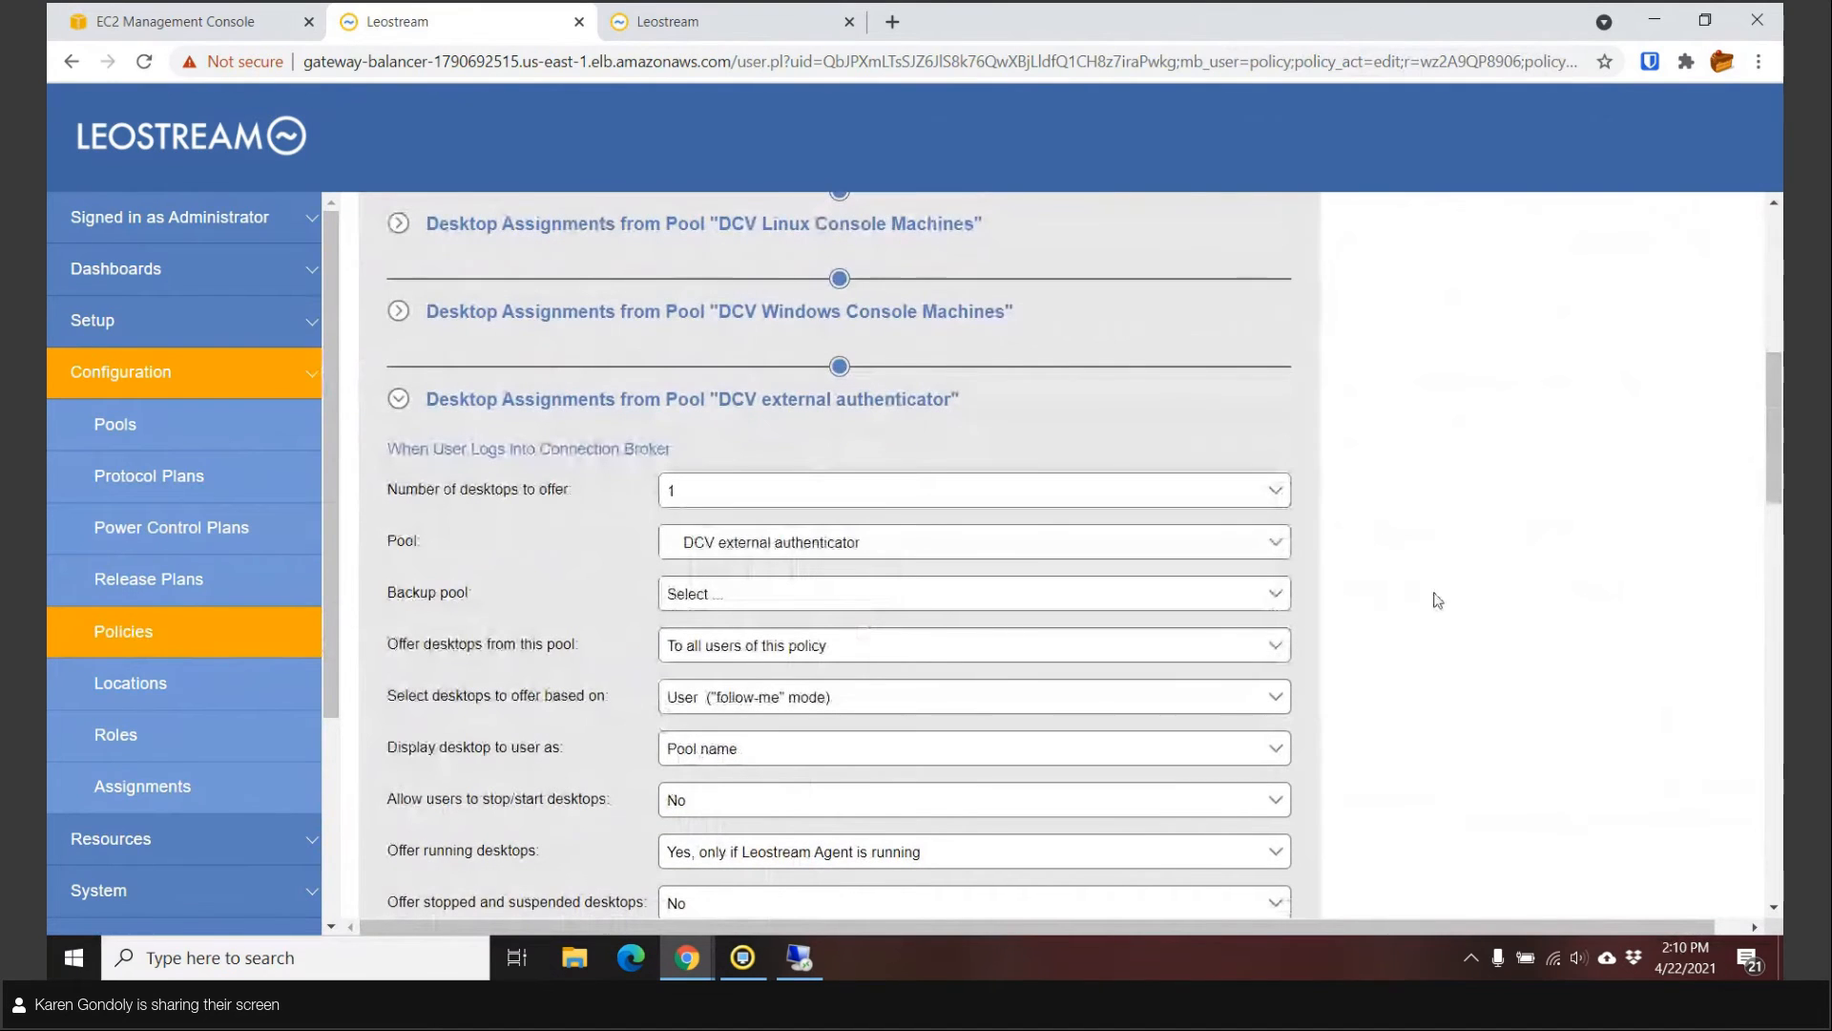
scroll(1436, 598, "up", 1)
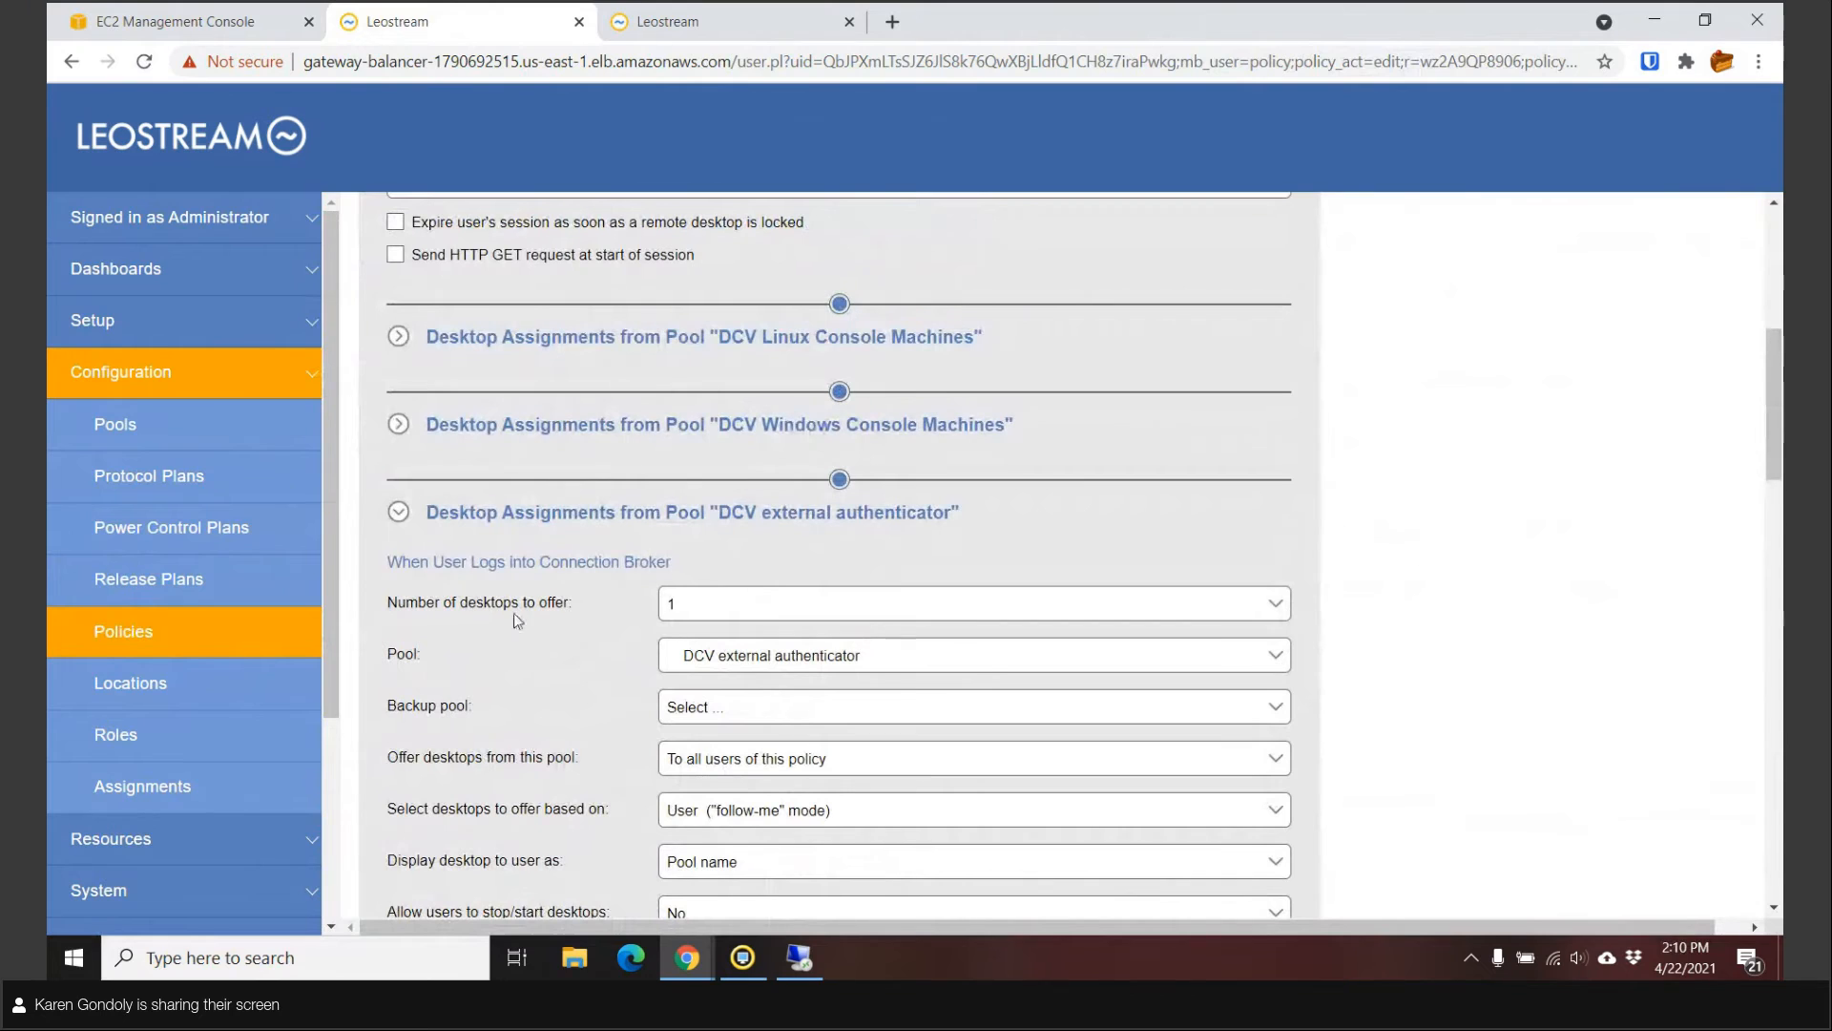
Review the Demo authentication server's role and policy assignments, then switch to the user Sign In tab.
left_click(114, 806)
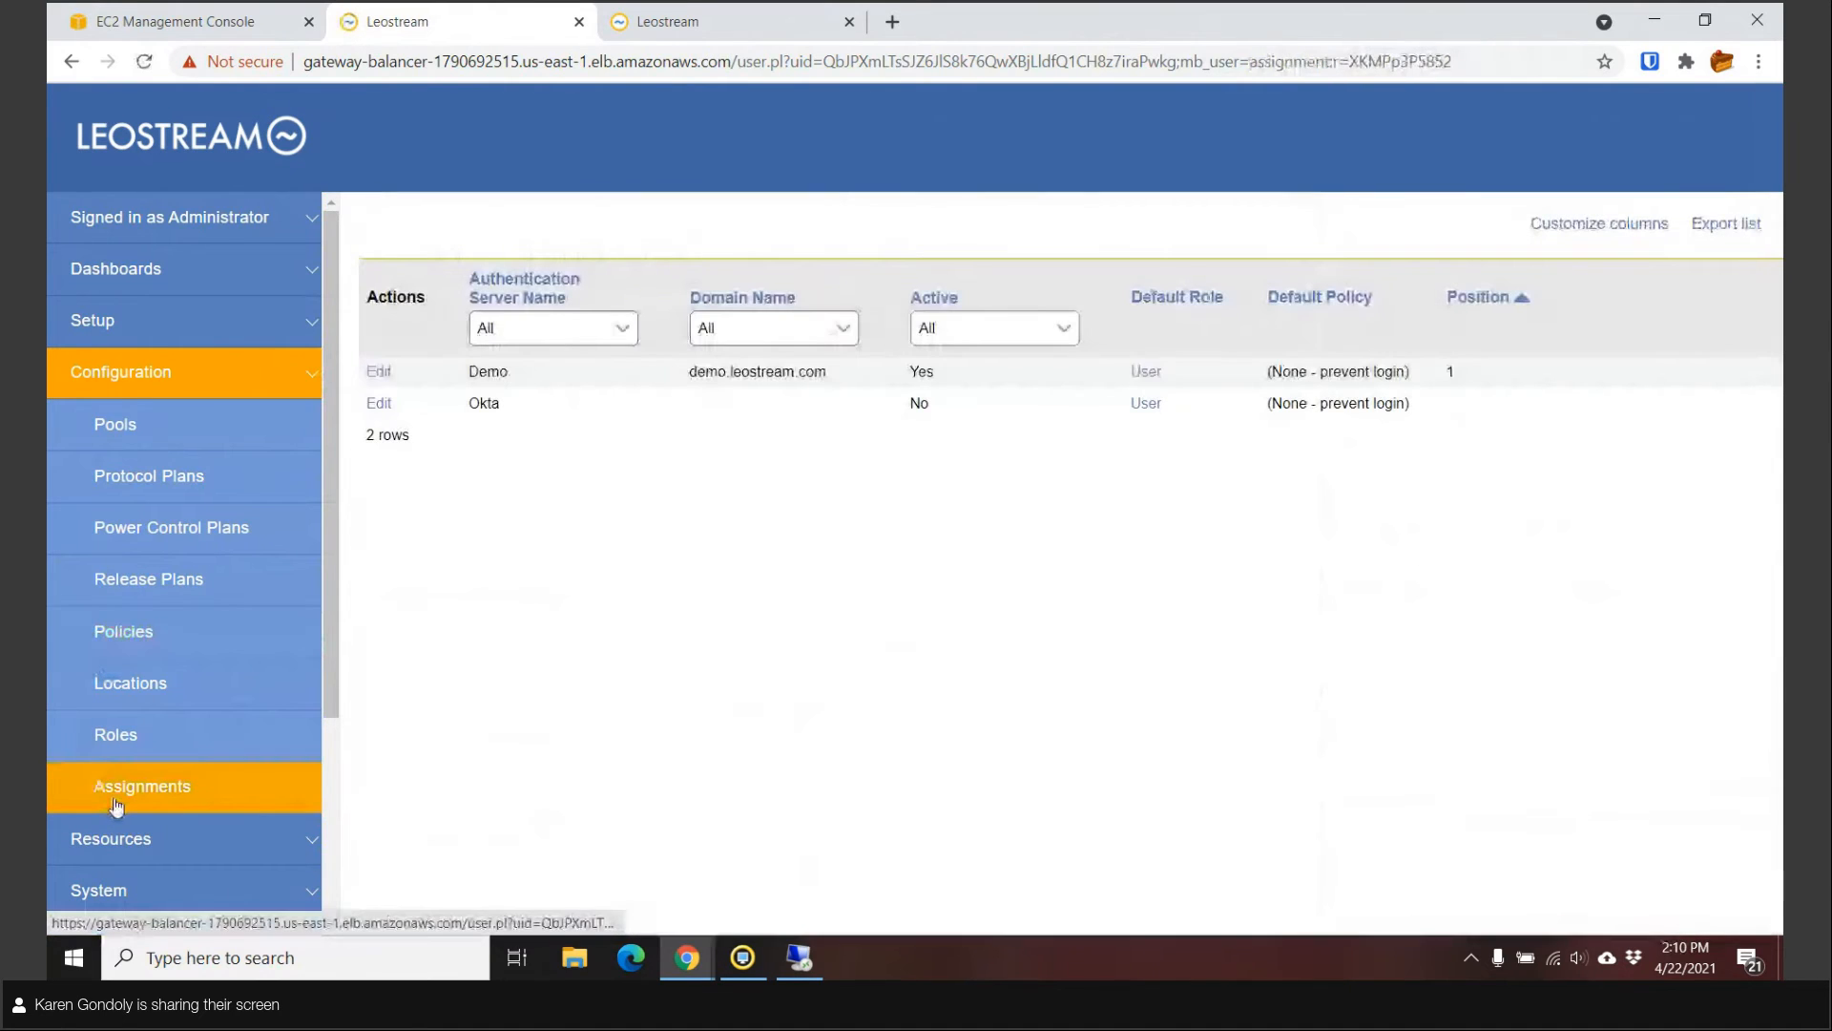
left_click(380, 371)
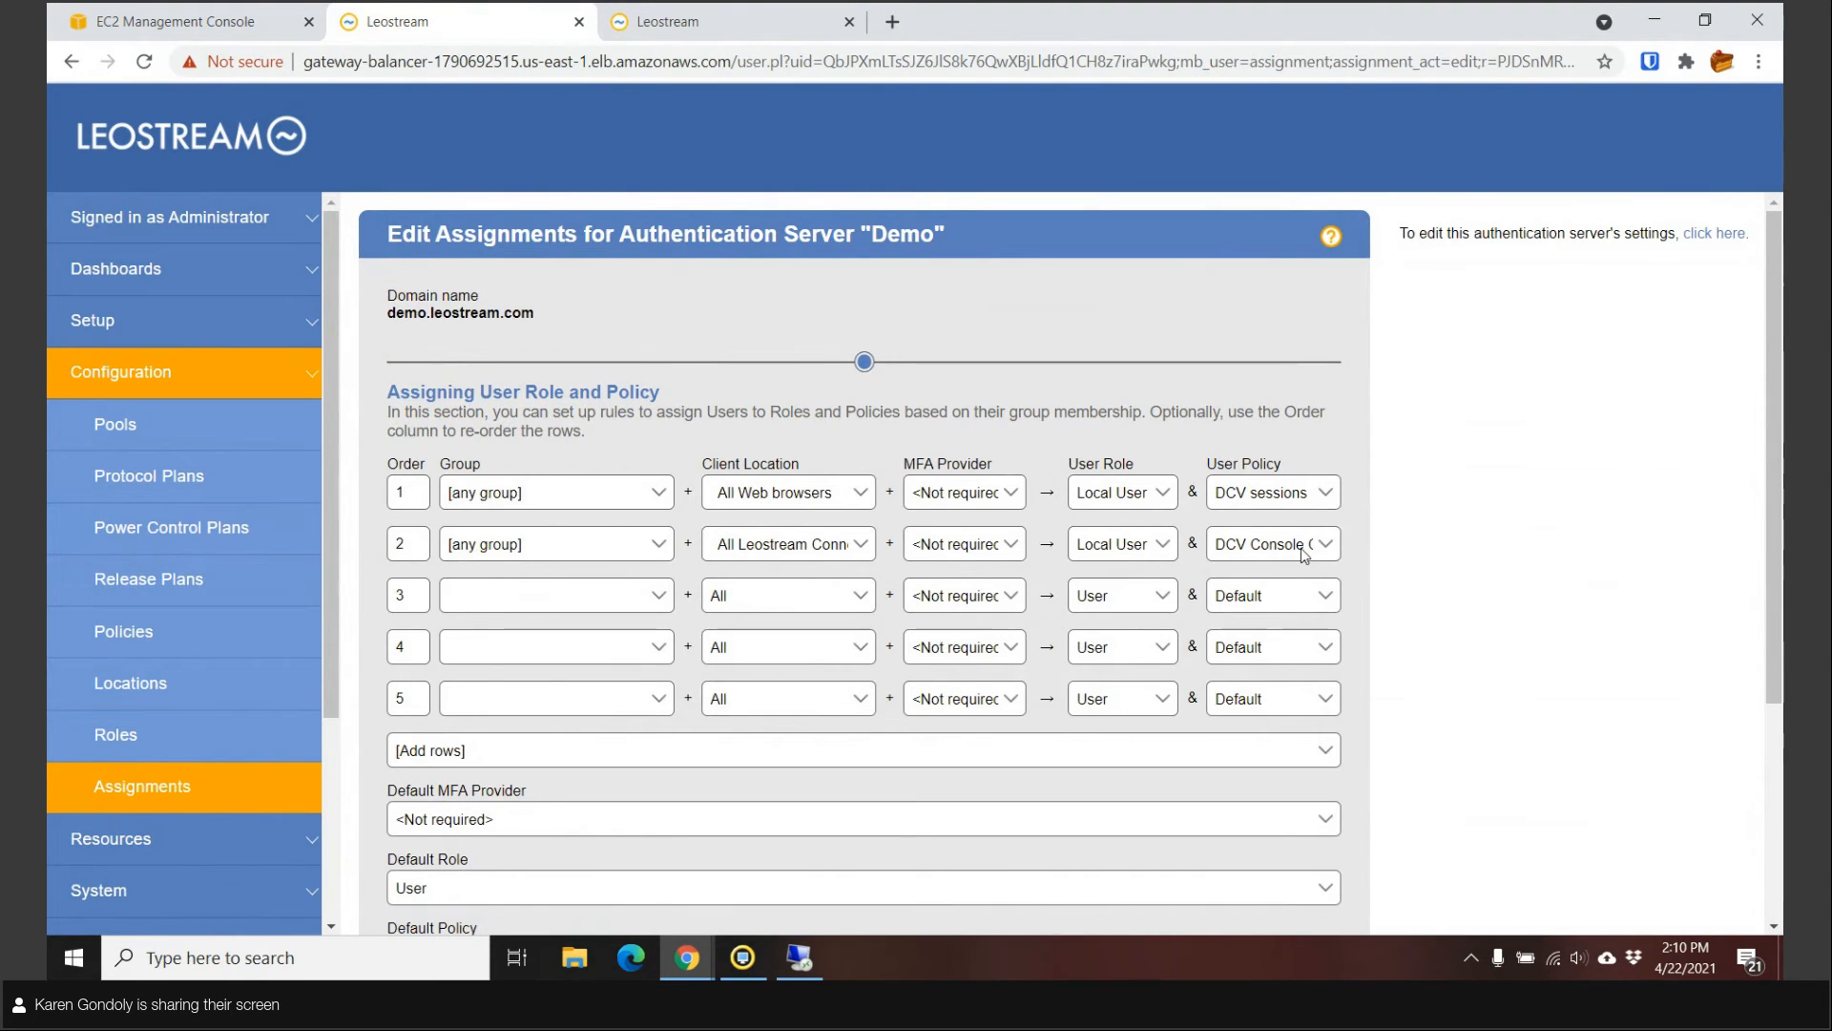
left_click(694, 33)
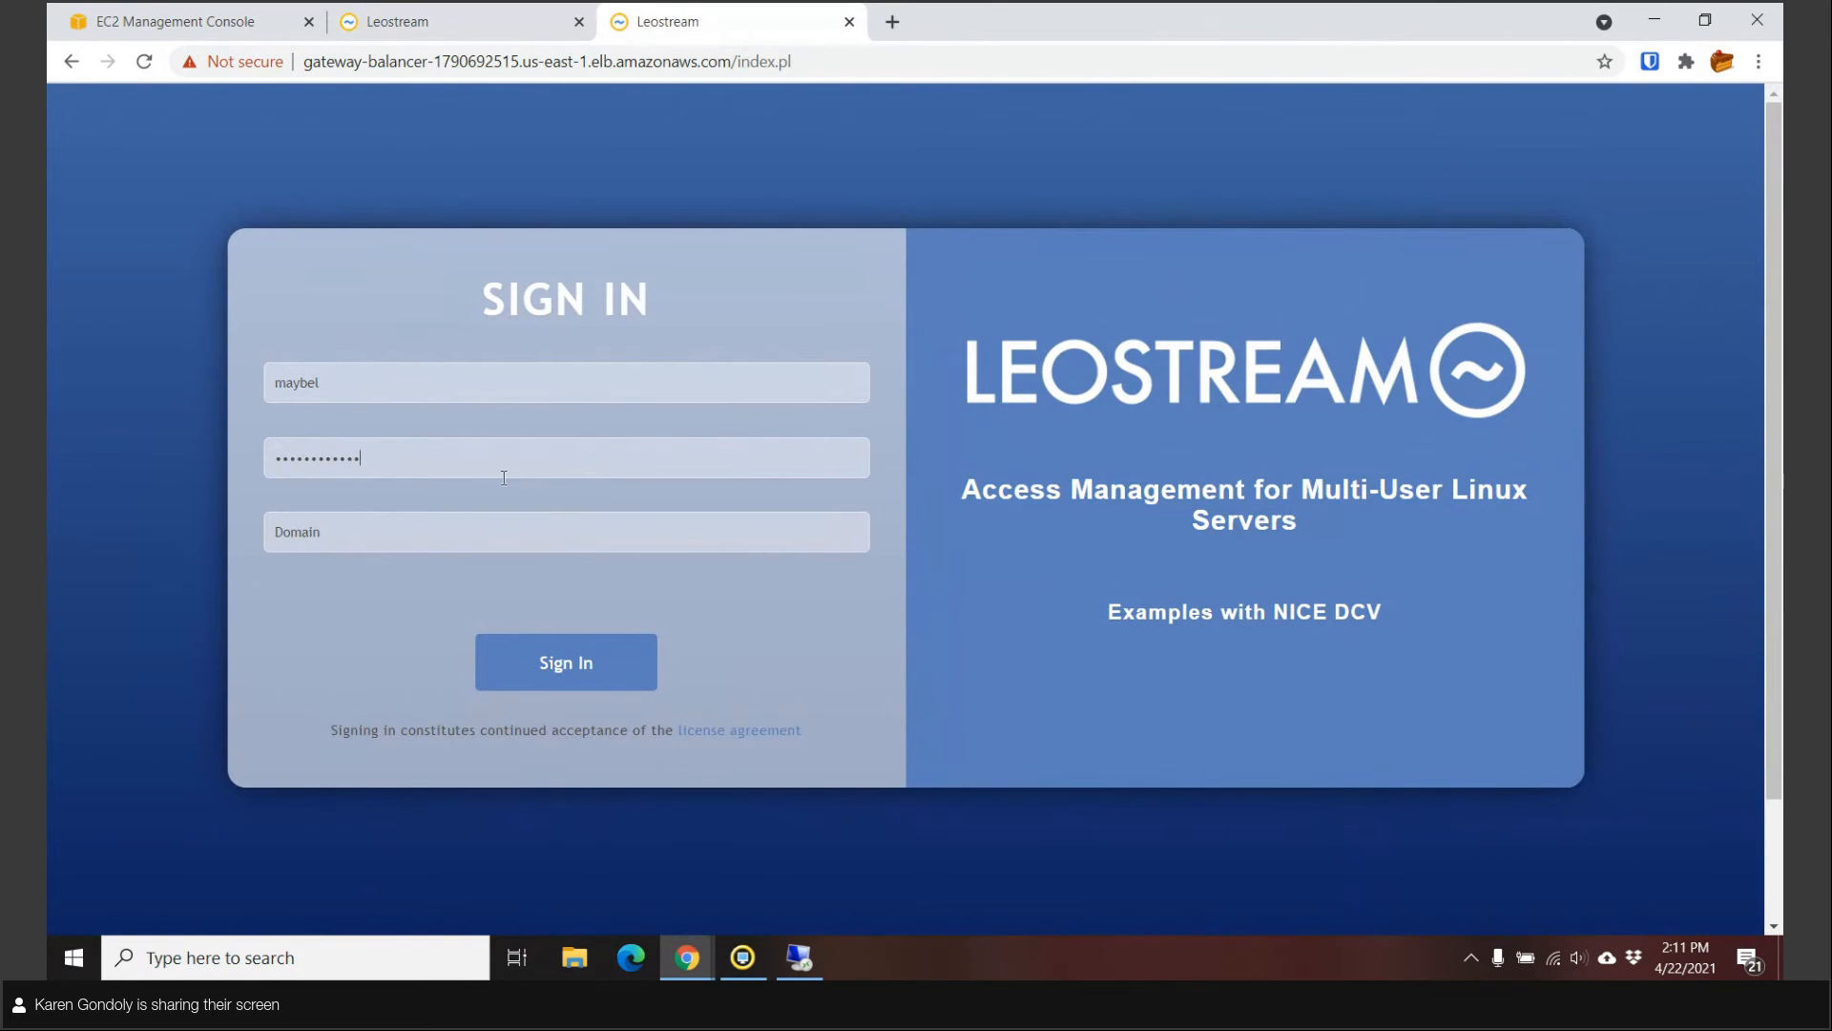
Sign in as the end user, connect to DCV Virtual Sessions - session 3, and exit fullscreen.
left_click(532, 671)
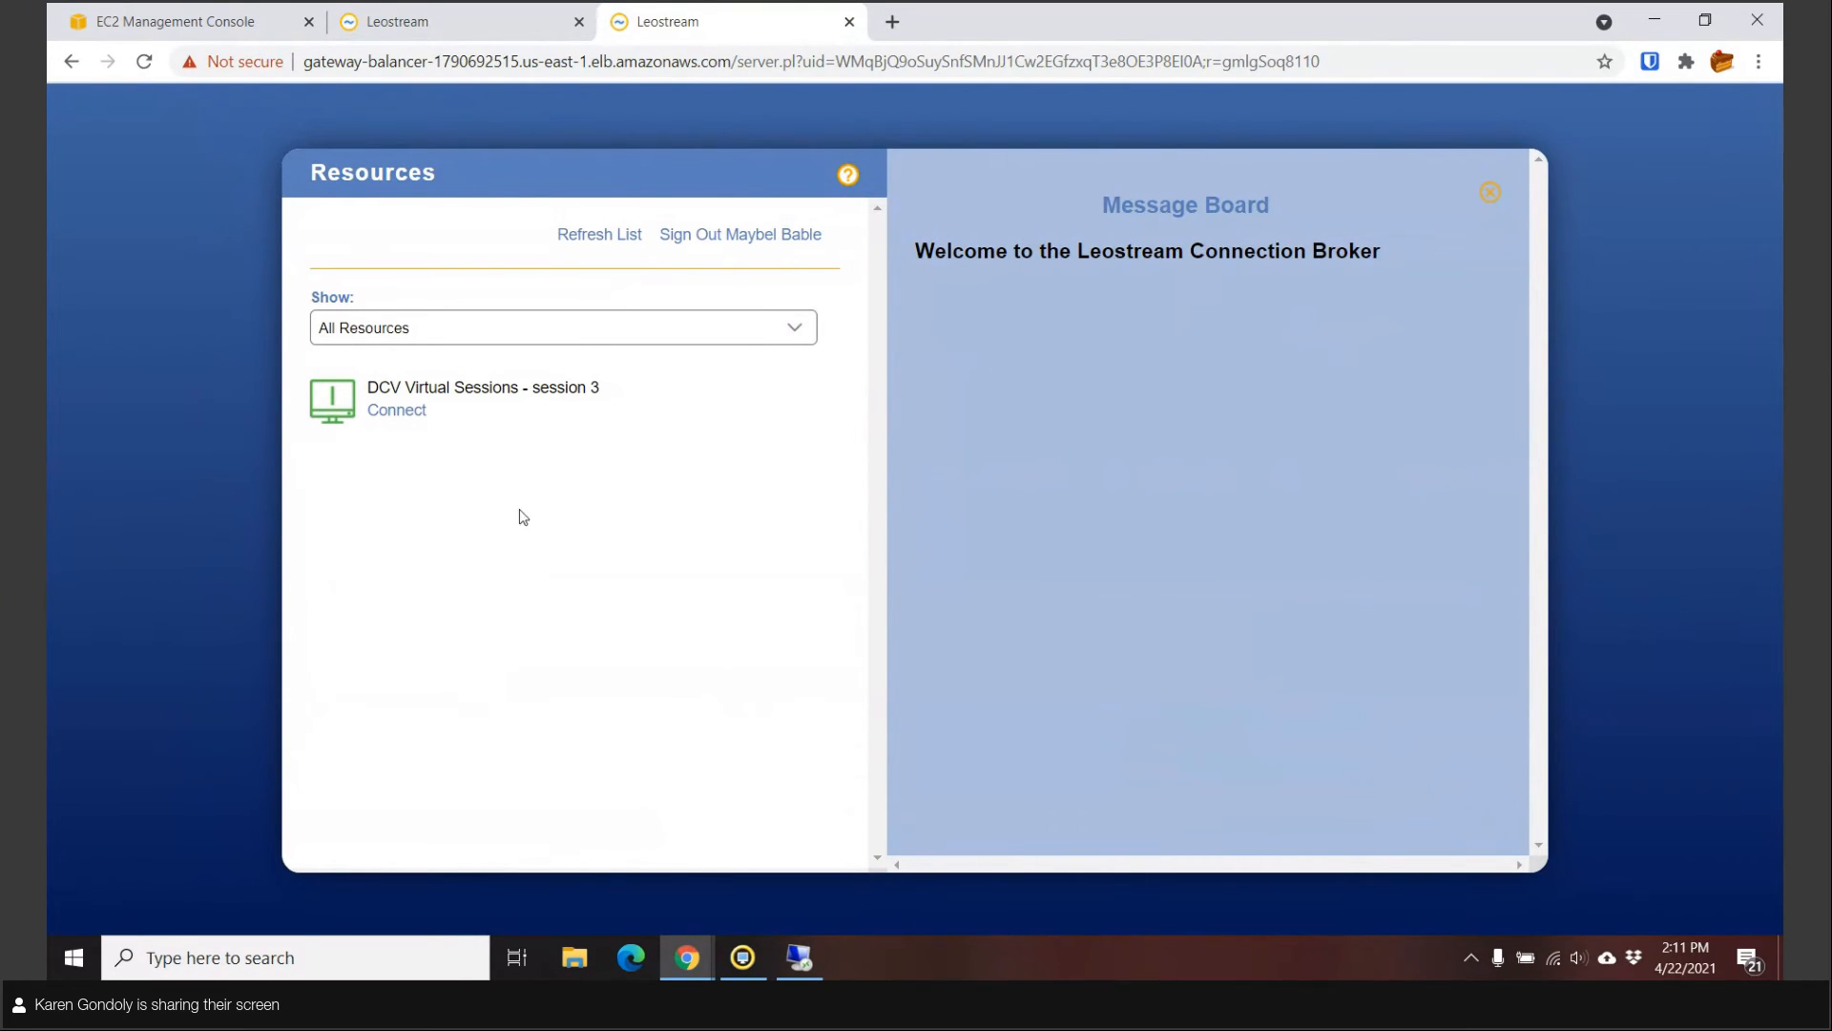
left_click(399, 413)
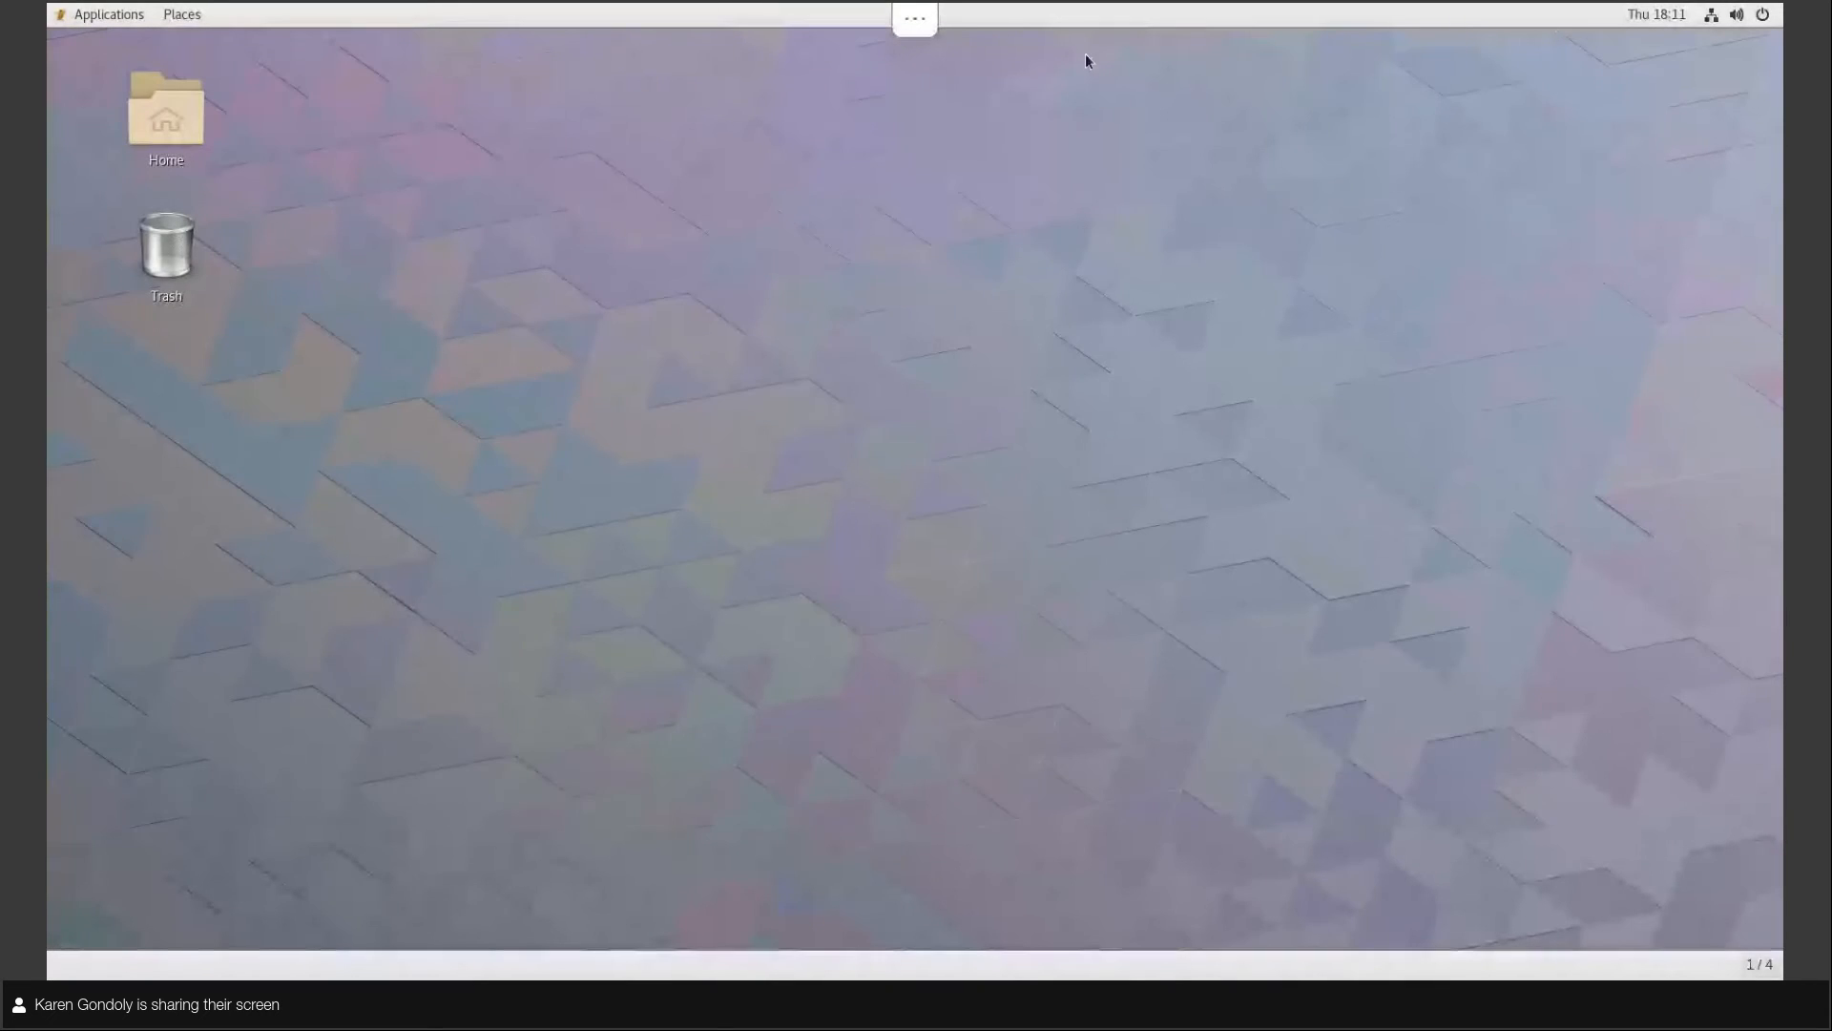
left_click(906, 30)
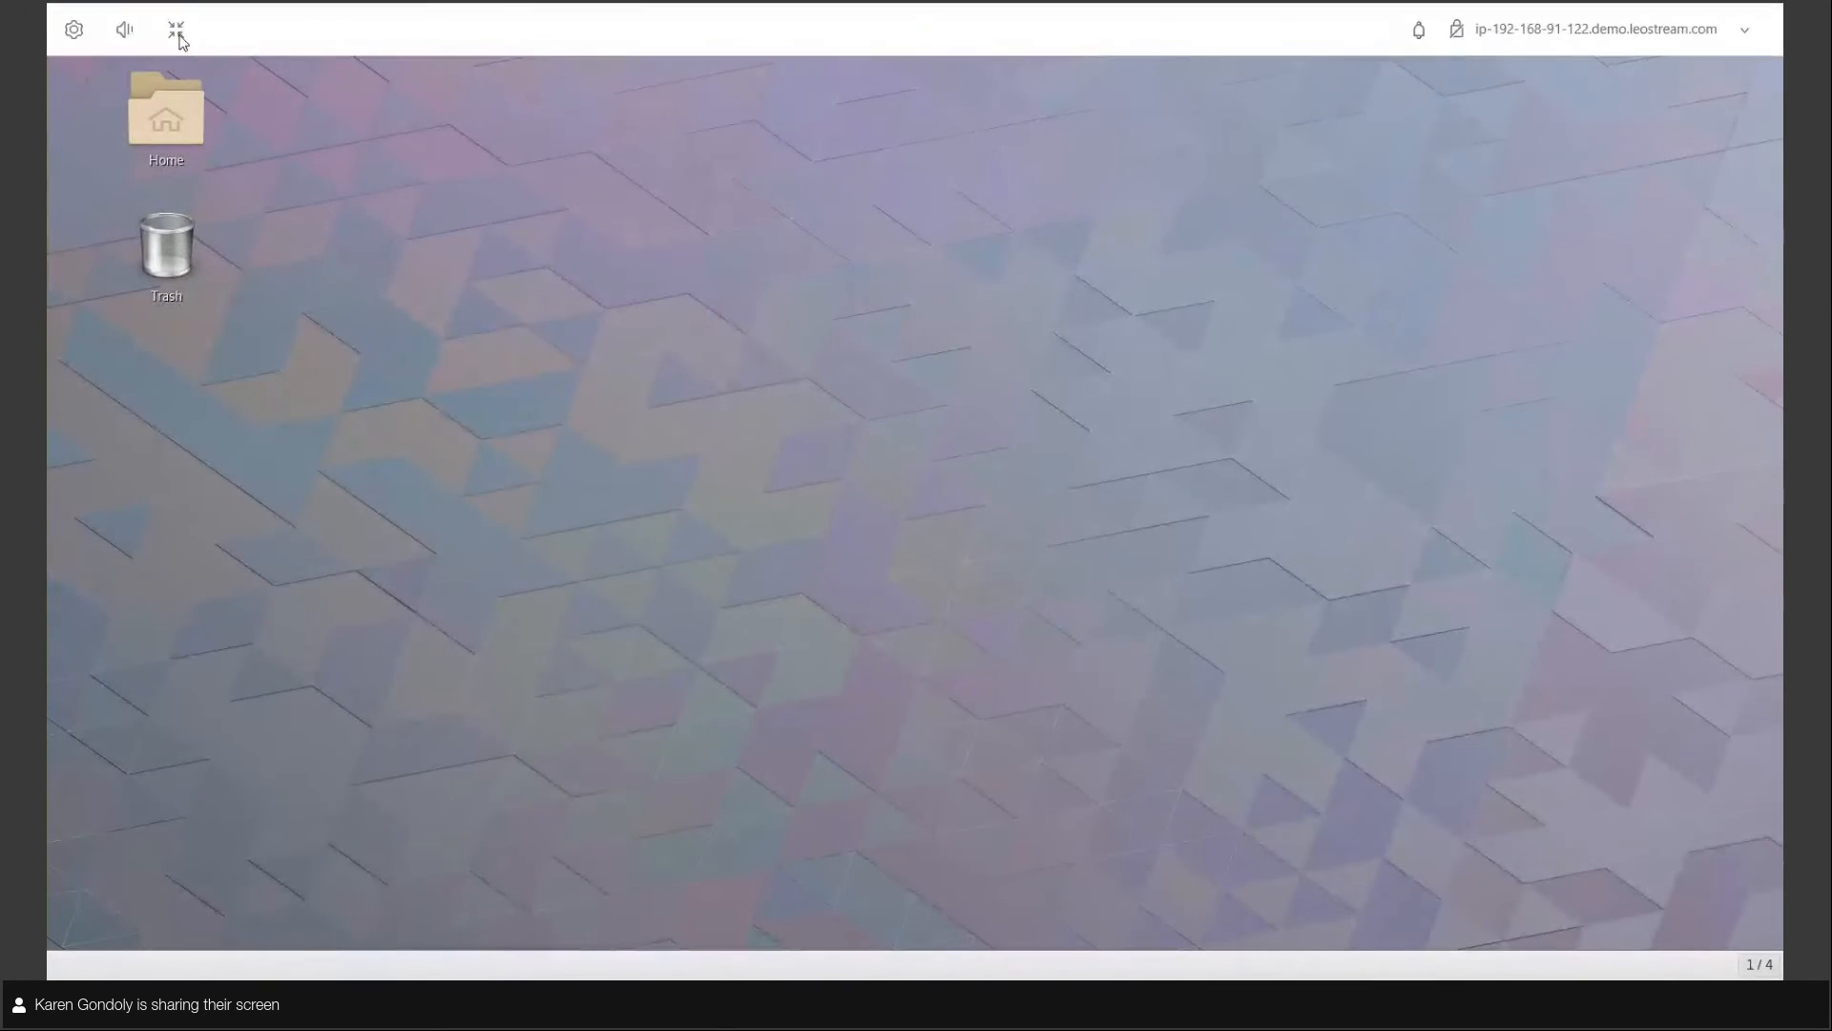
left_click(176, 31)
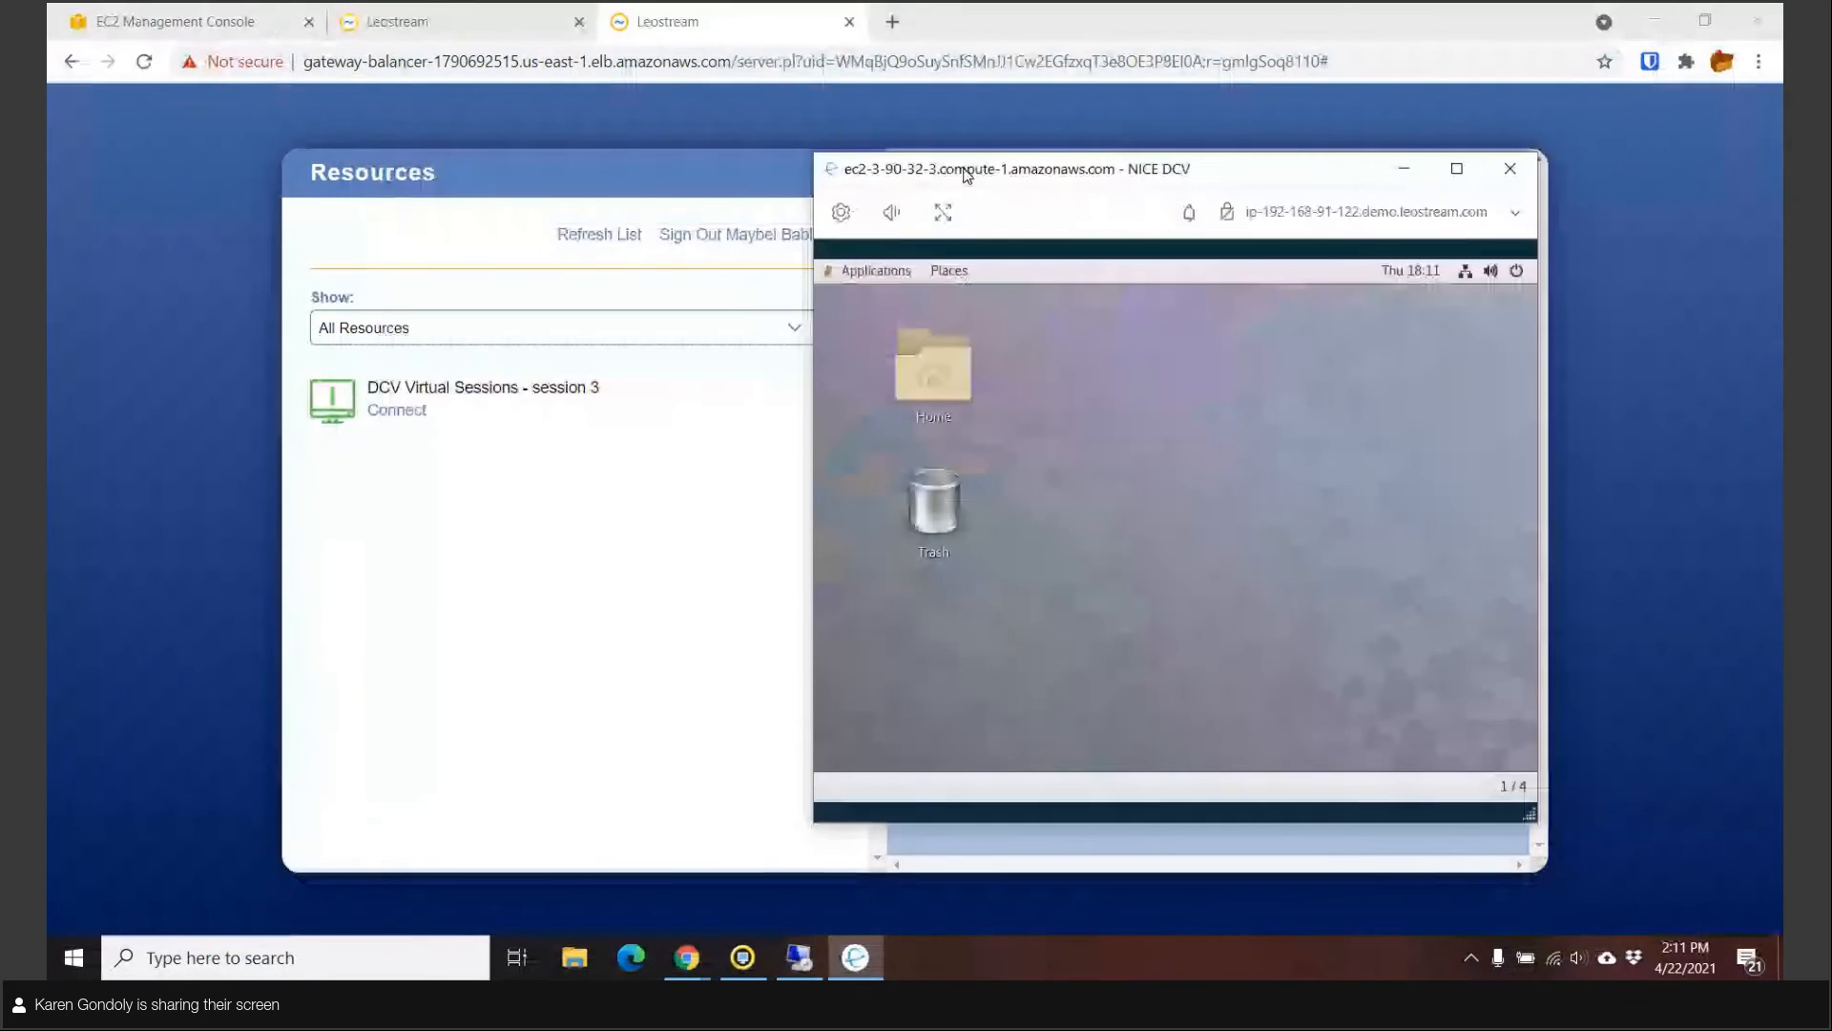
Open the Home folder, shift the DCV window right, and bring up the remote Windows desktop.
double_click(947, 387)
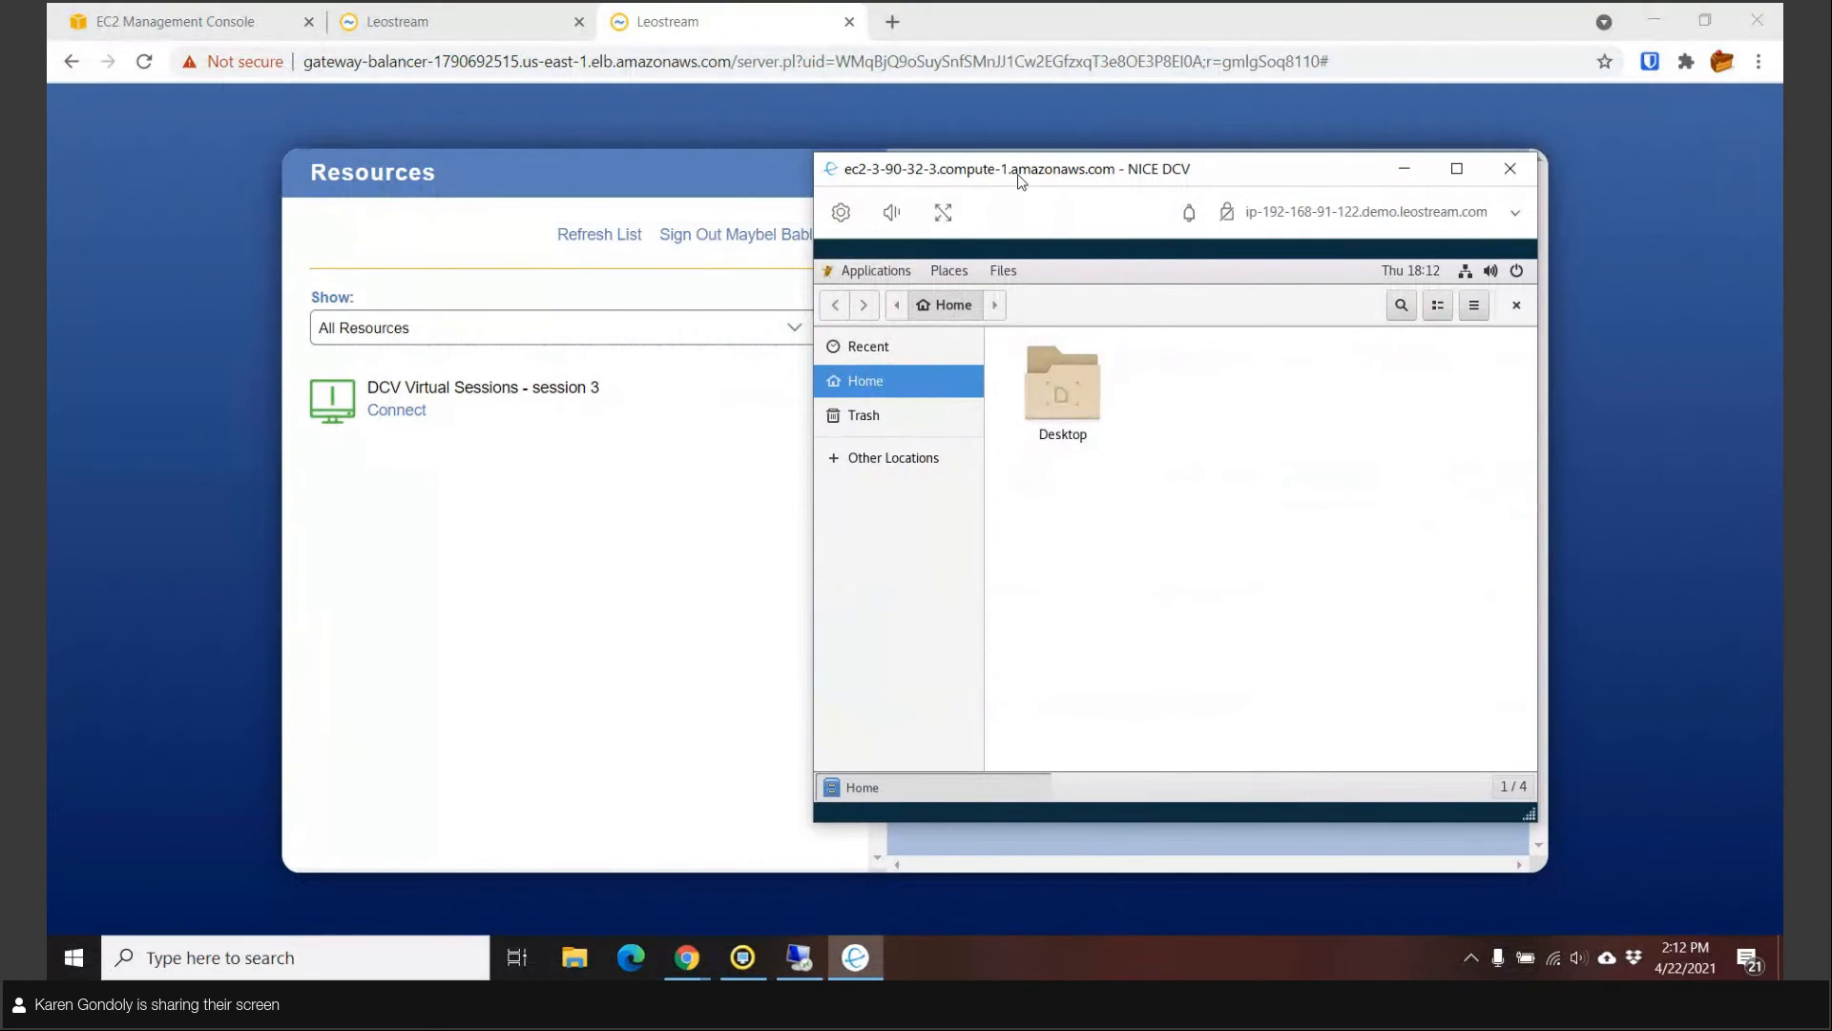
left_click_drag(1019, 175, 1131, 173)
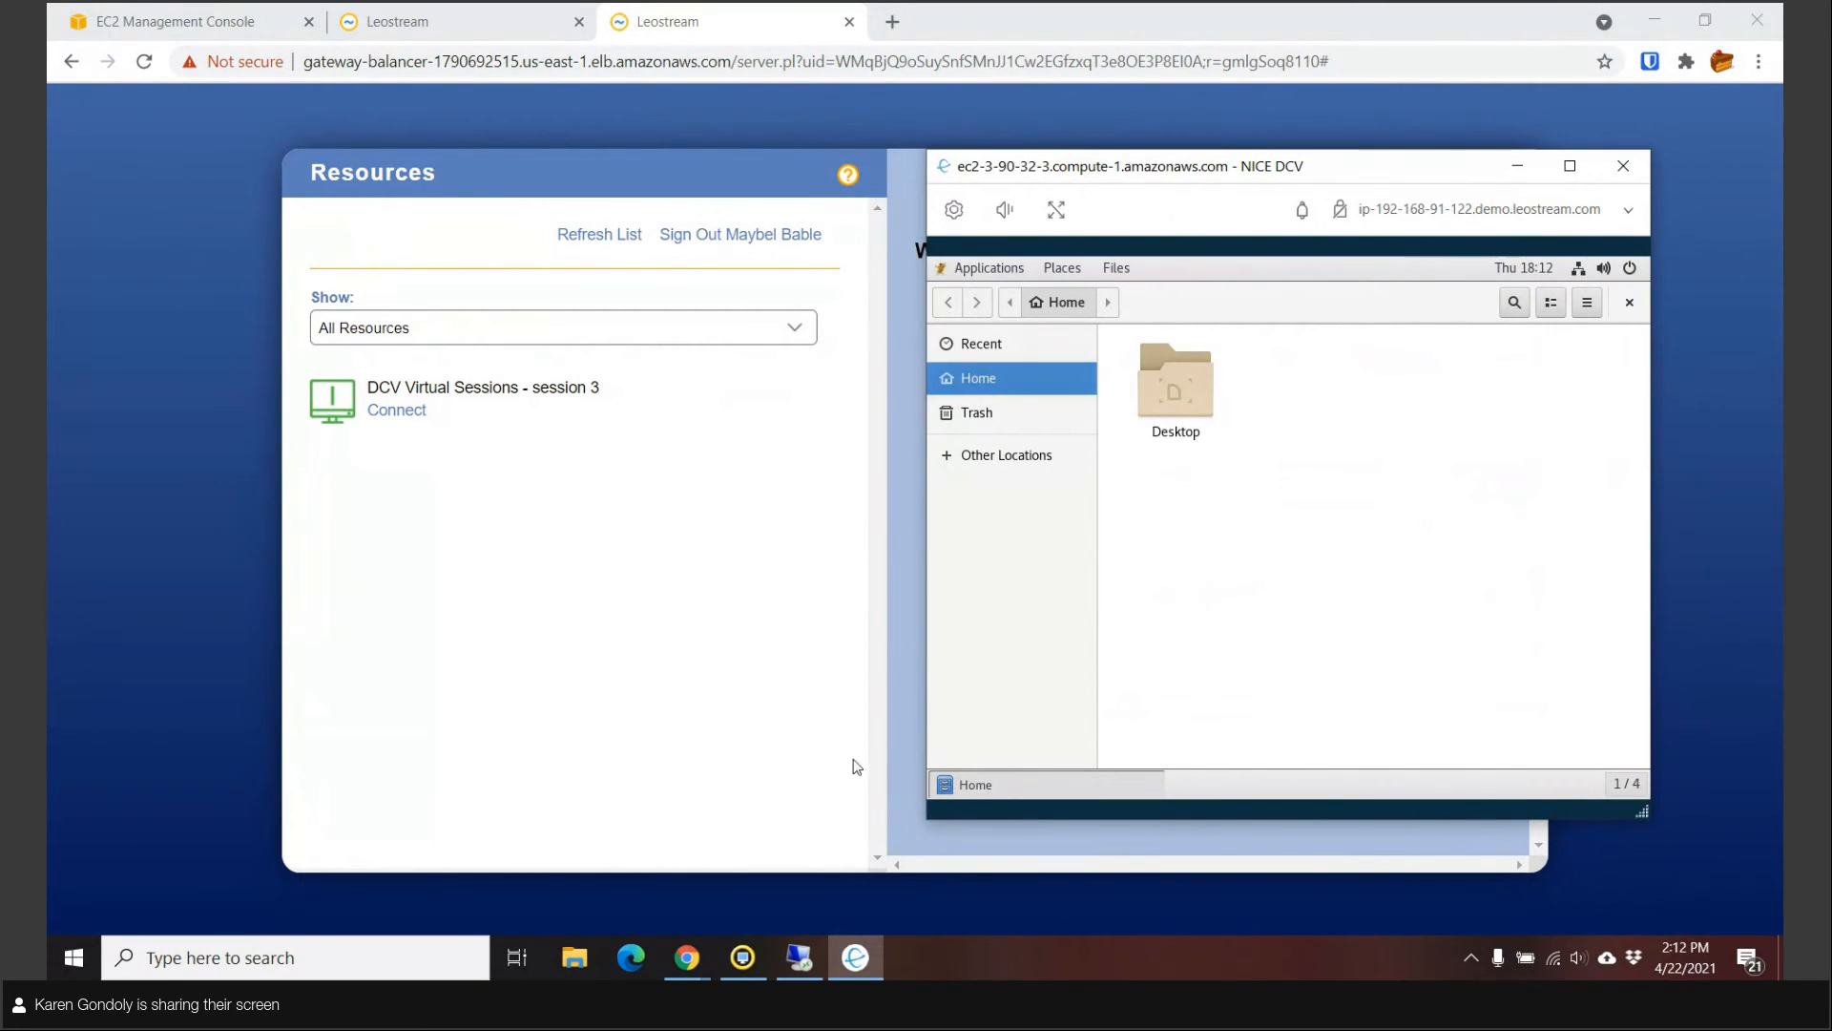
left_click(799, 957)
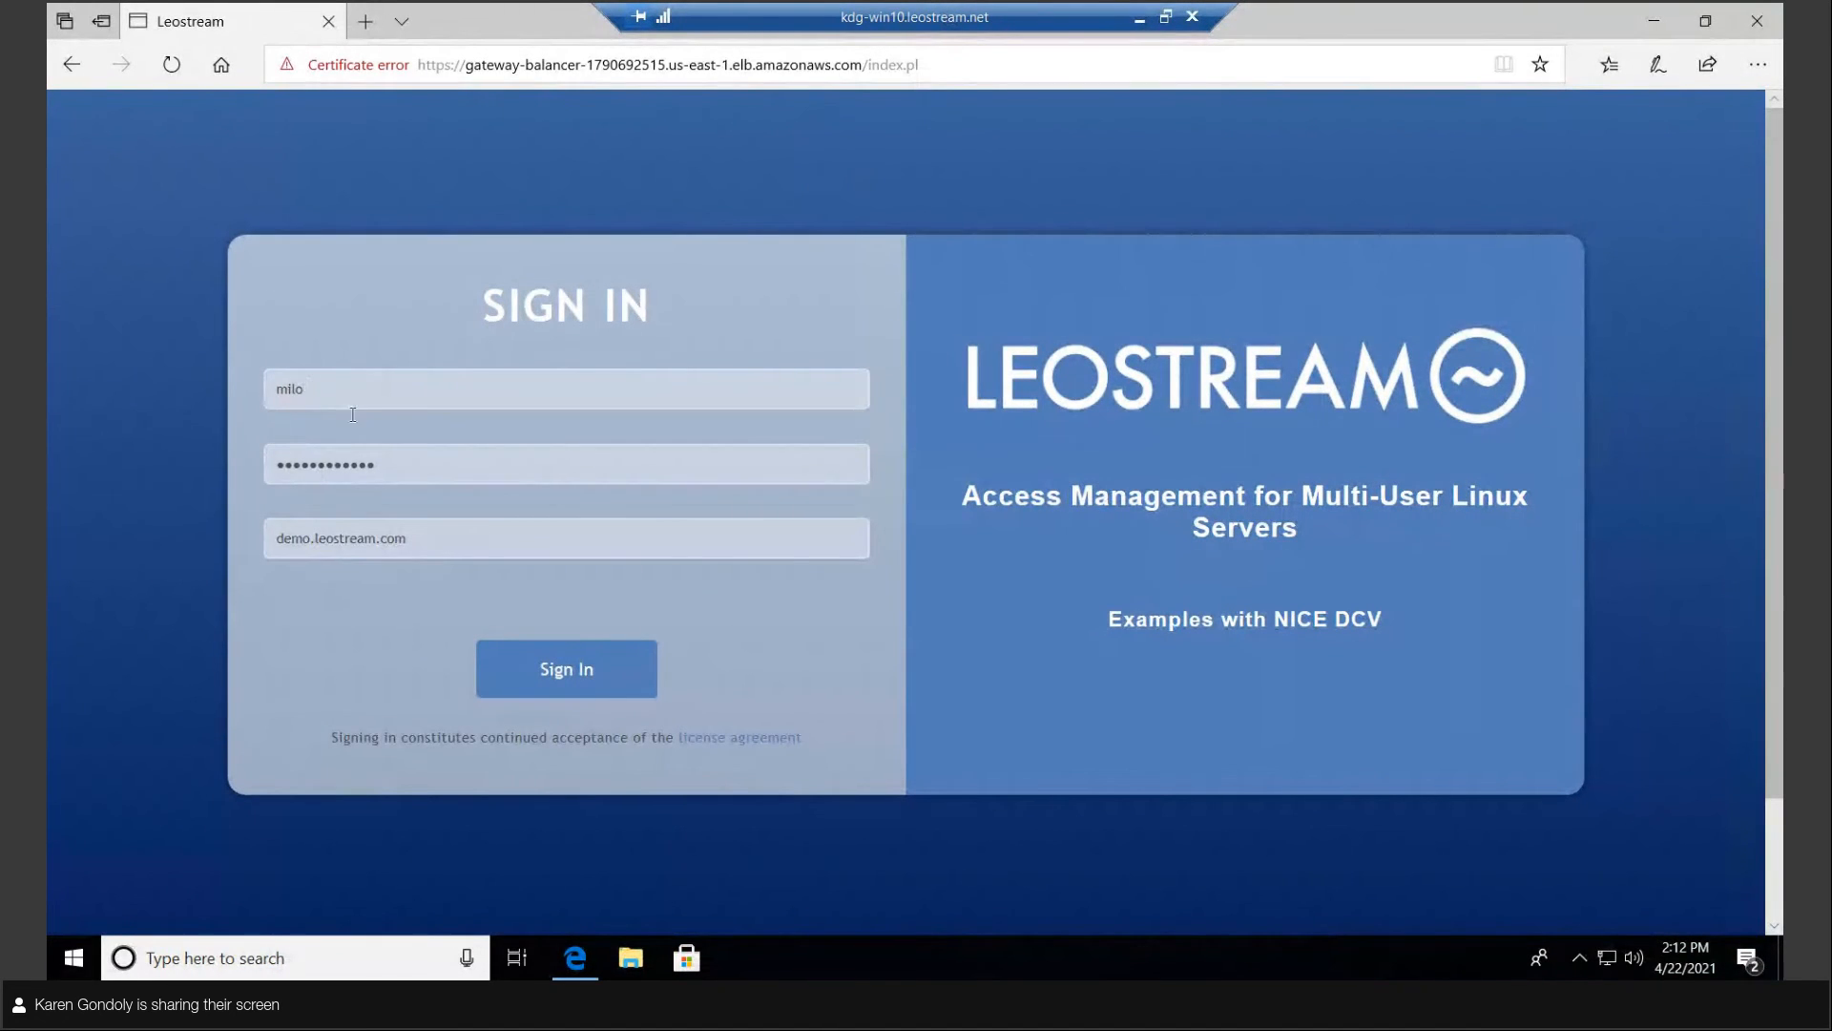
Sign in as the second user, launch session 2 via leostream.dcv, open Trash, and restore the window.
left_click(562, 683)
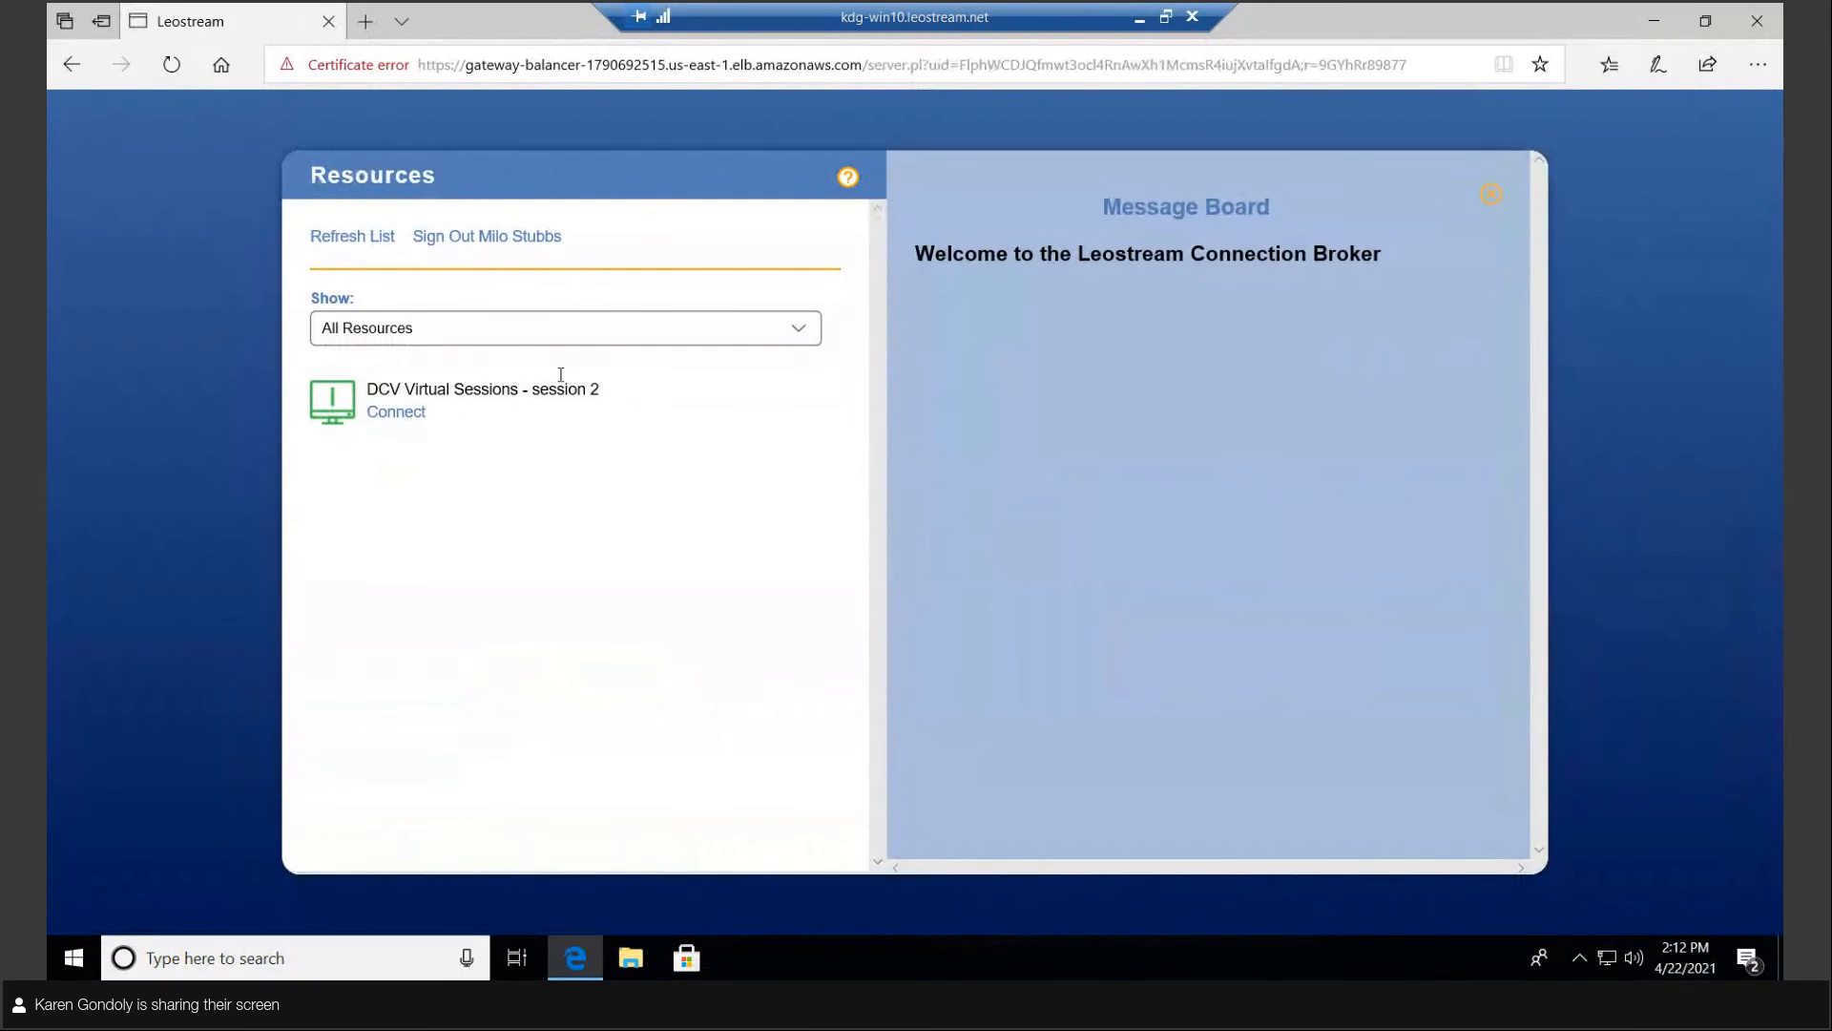
left_click(408, 412)
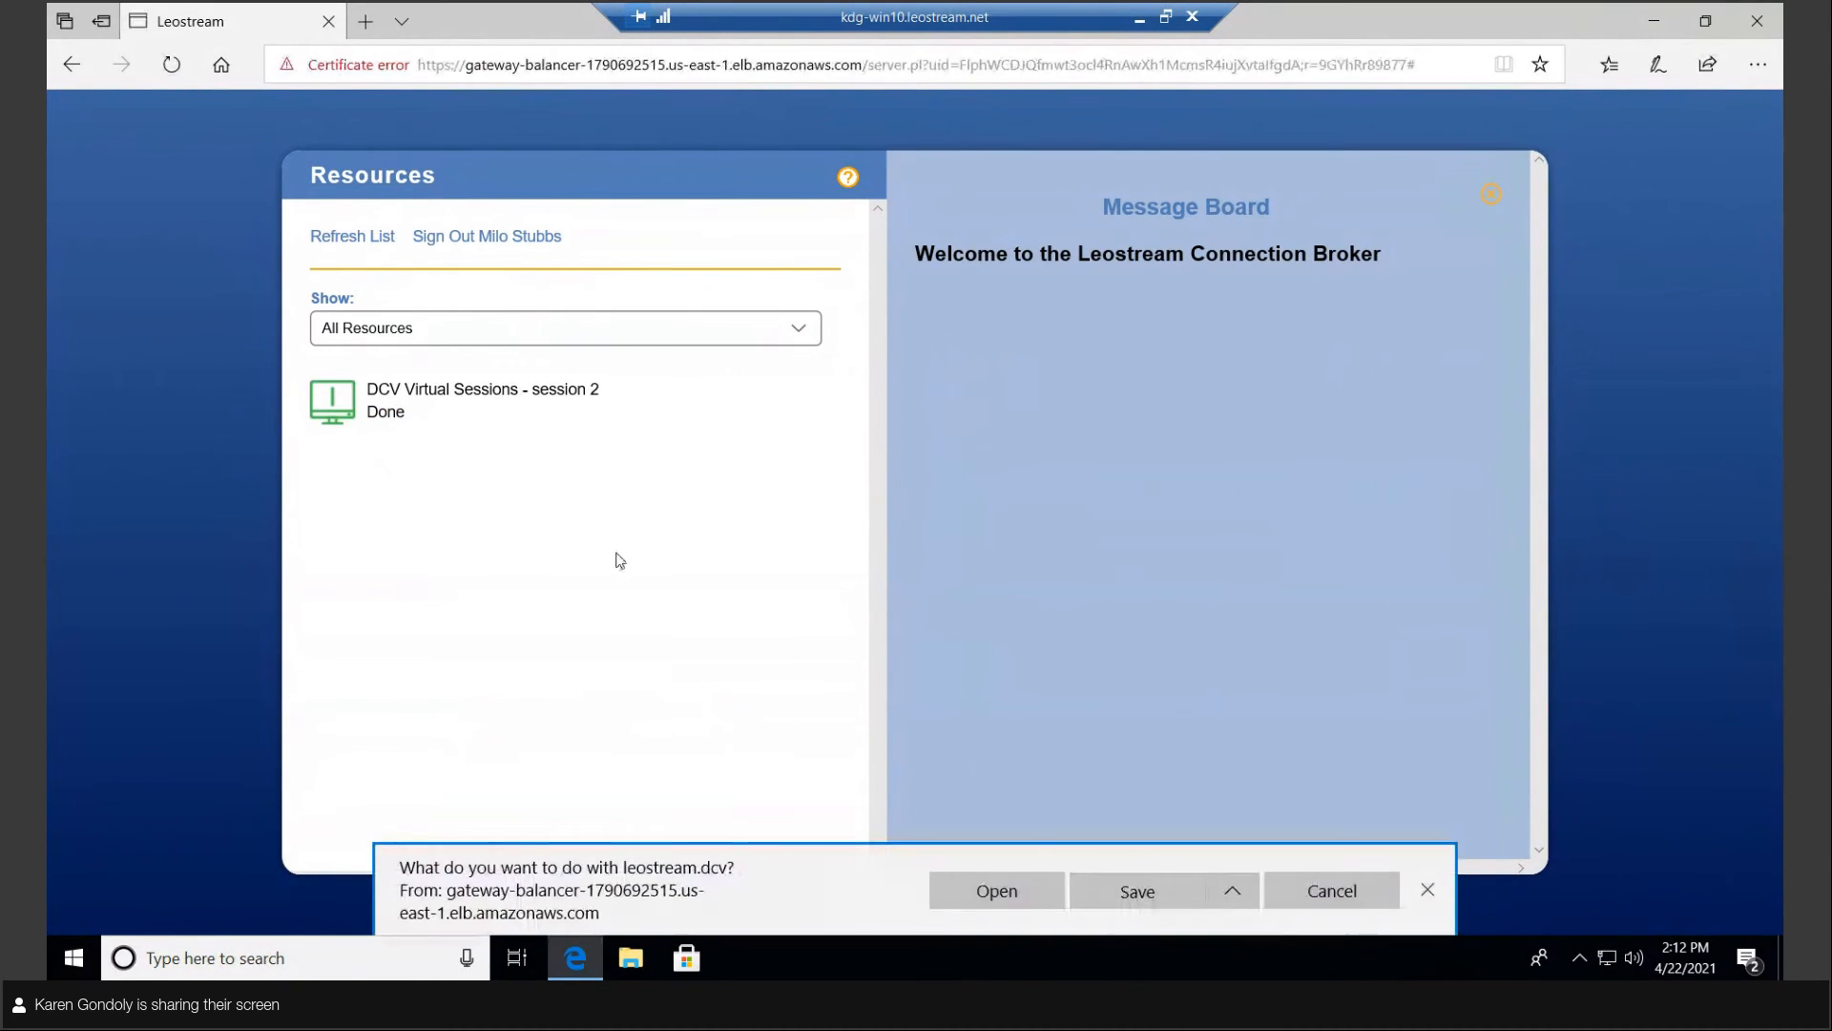
left_click(985, 891)
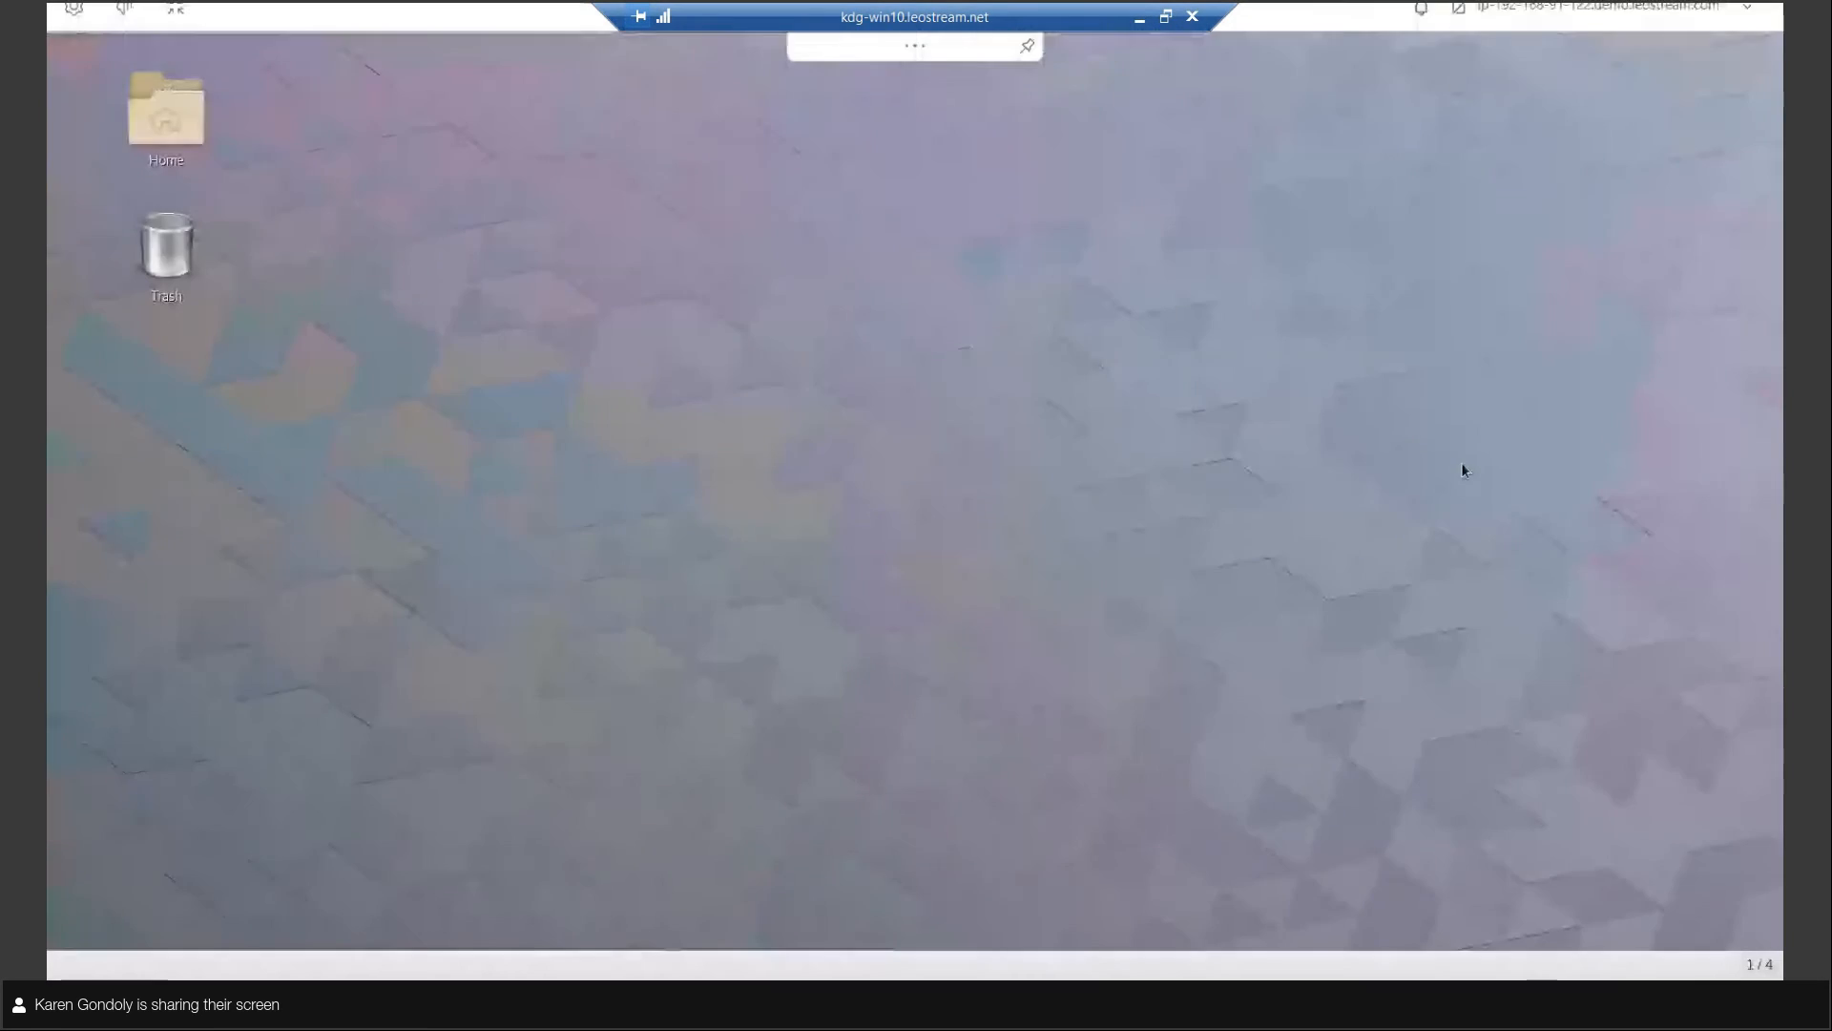
double_click(181, 267)
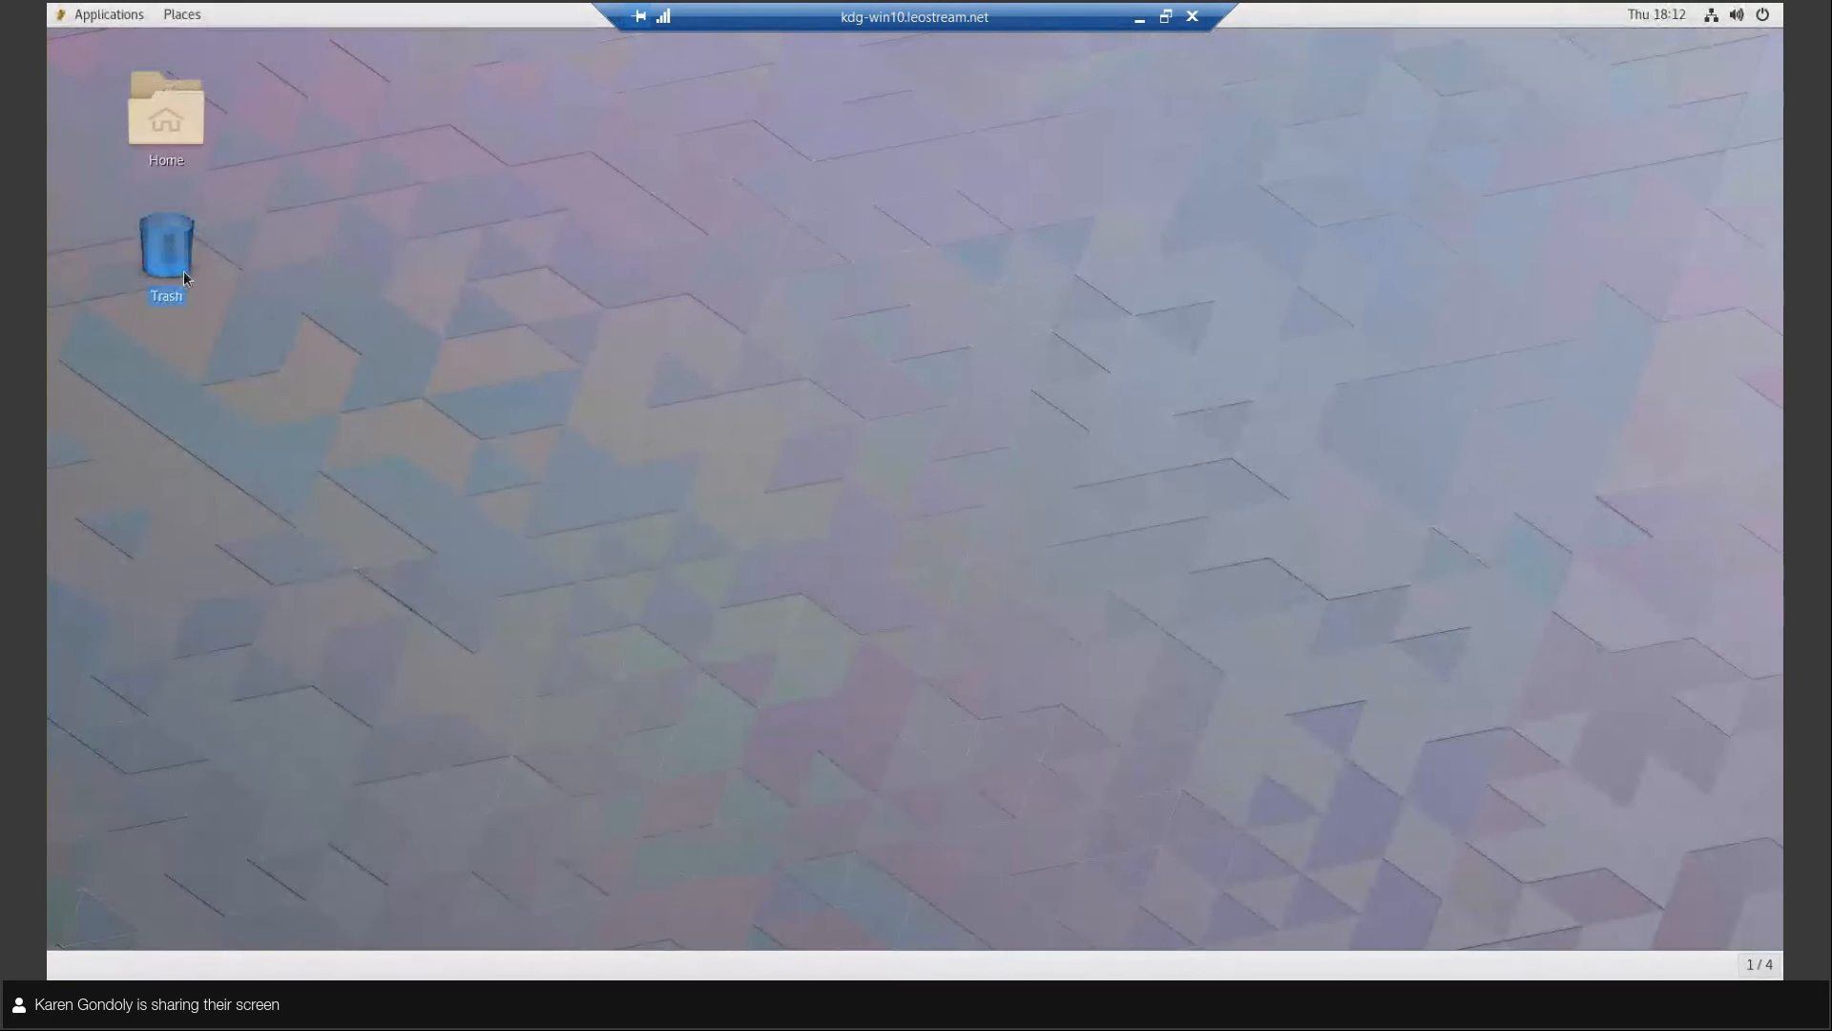
left_click(1168, 18)
Open the Desktop folder in the first DCV session, then return to the broker's Edit Assignments tab.
left_click_drag(886, 38, 528, 197)
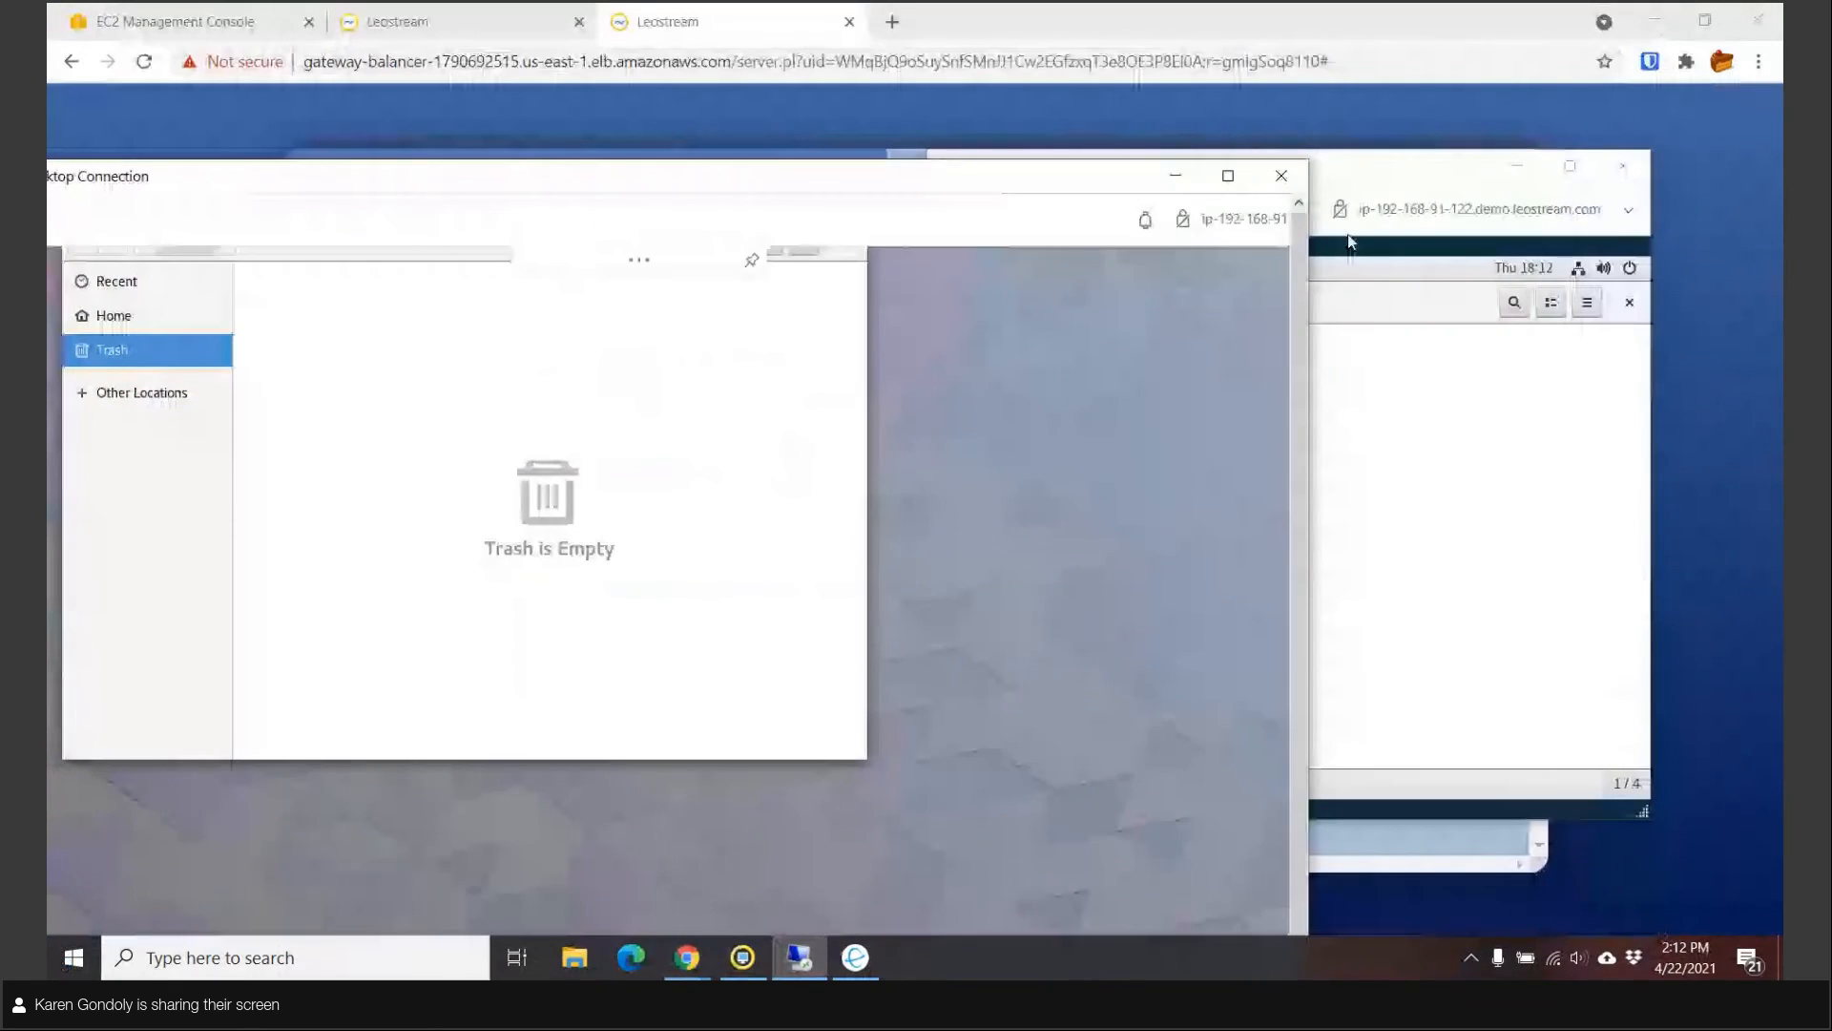
left_click(1348, 233)
double_click(1286, 382)
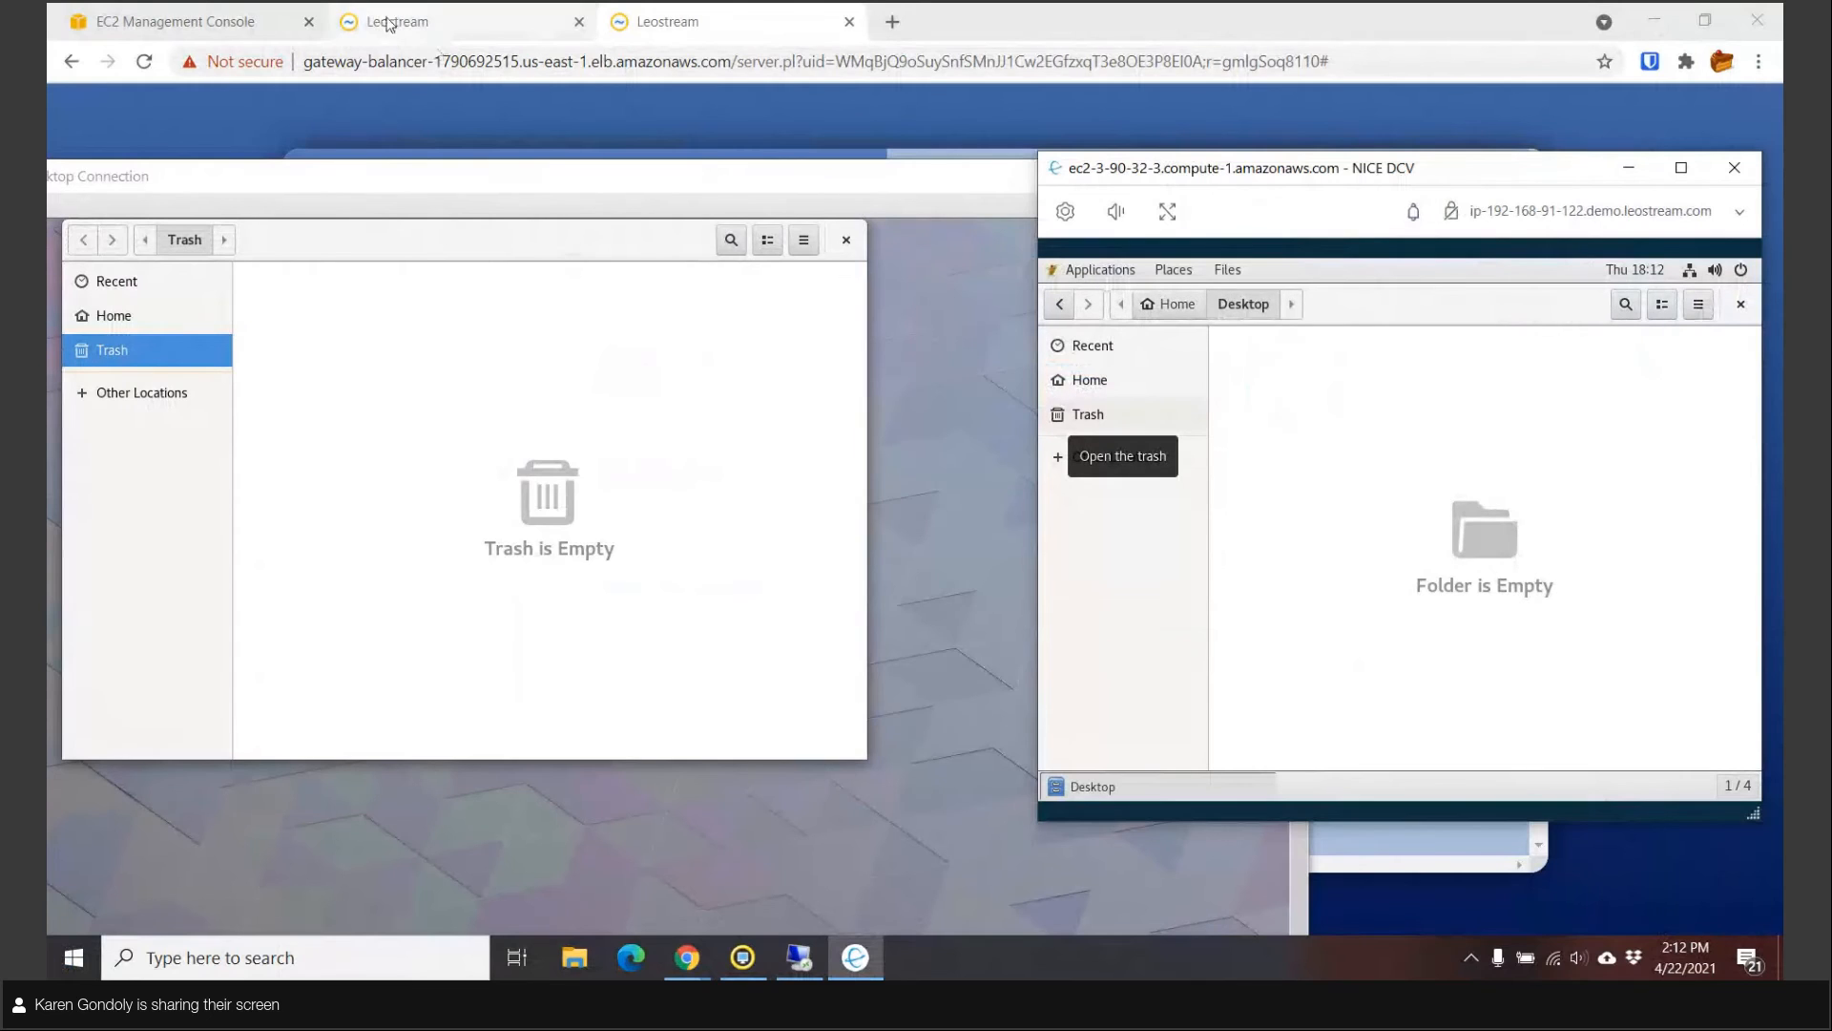
left_click(463, 20)
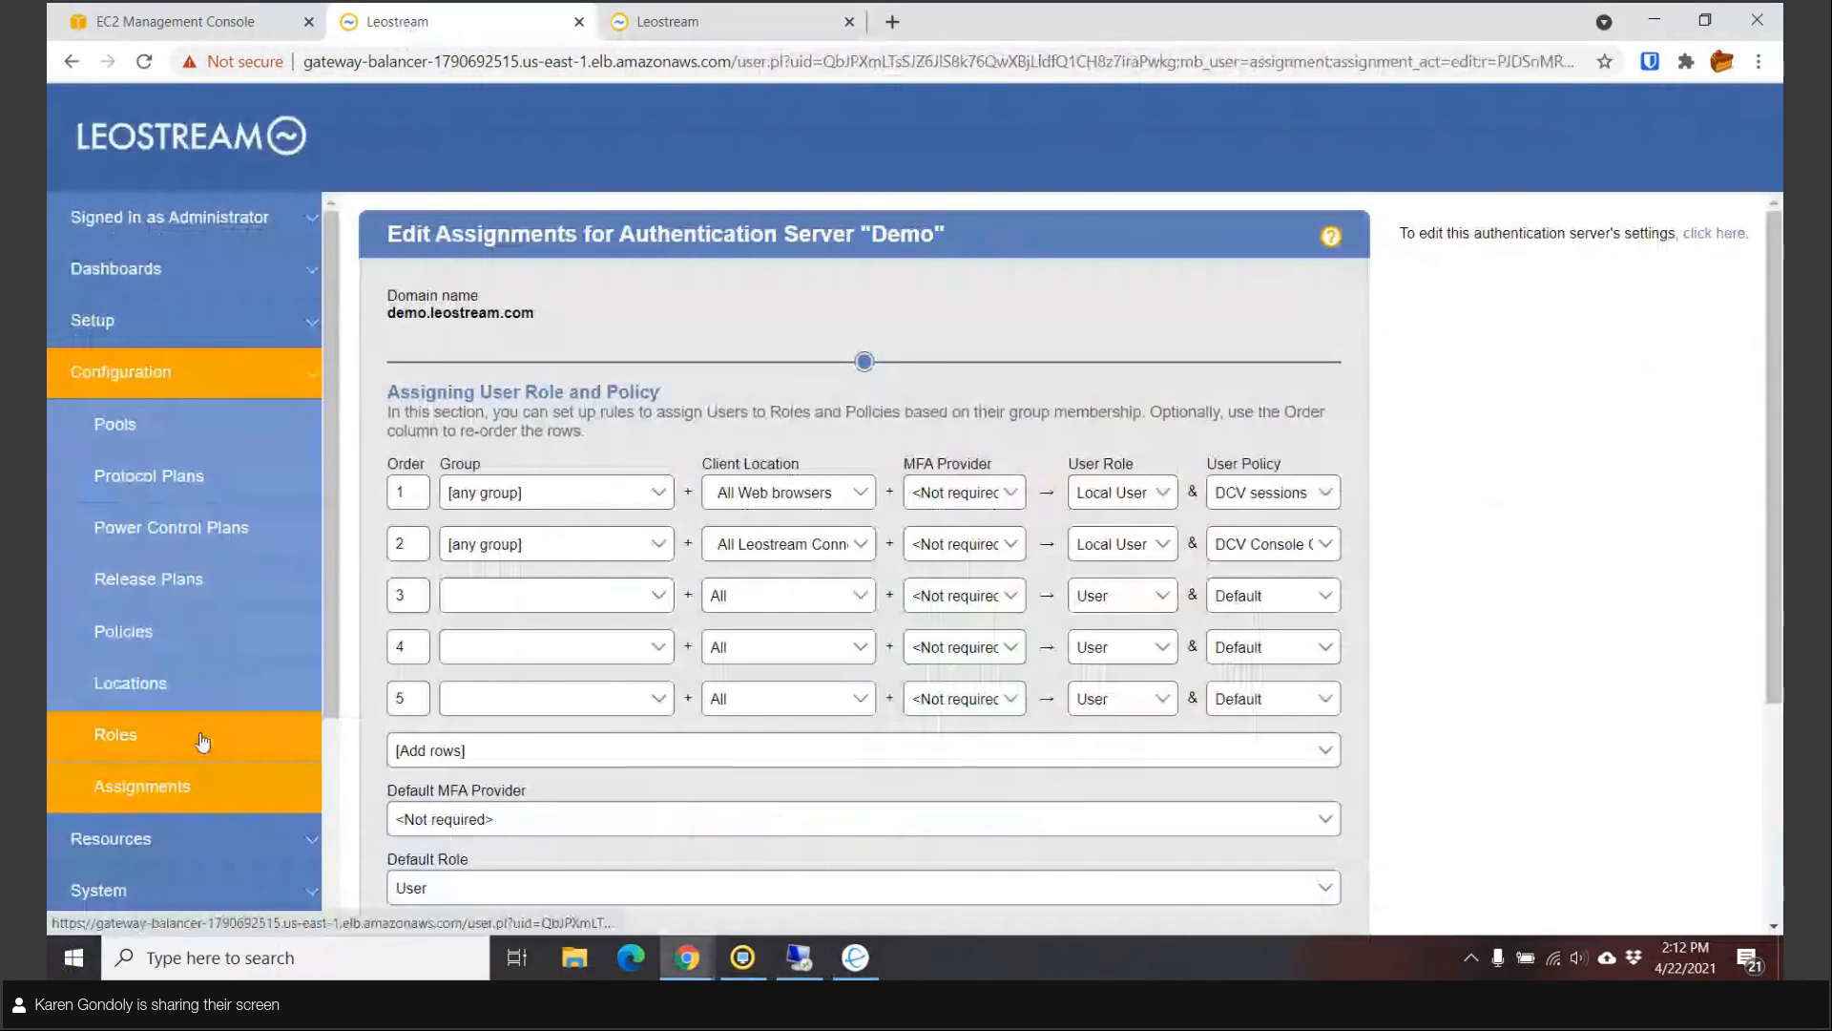
Review events in System > Log, then open the Resources > Desktops list.
left_click(134, 888)
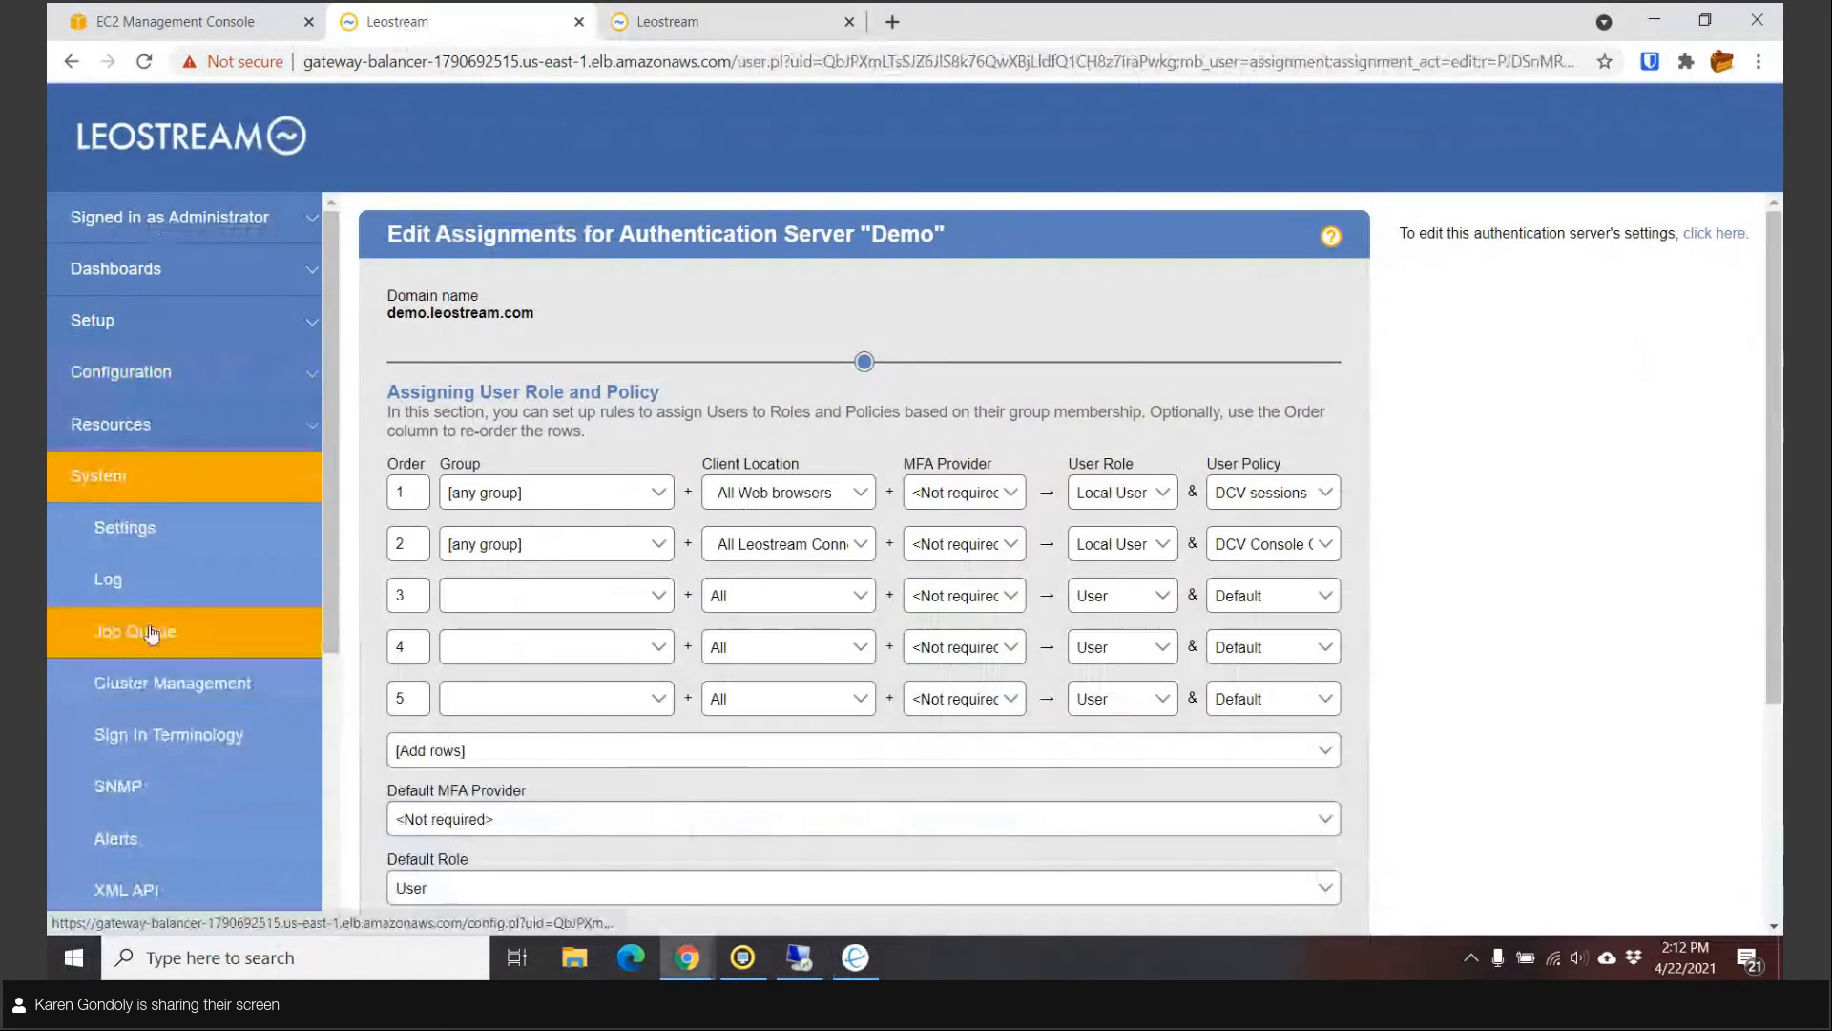
left_click(141, 583)
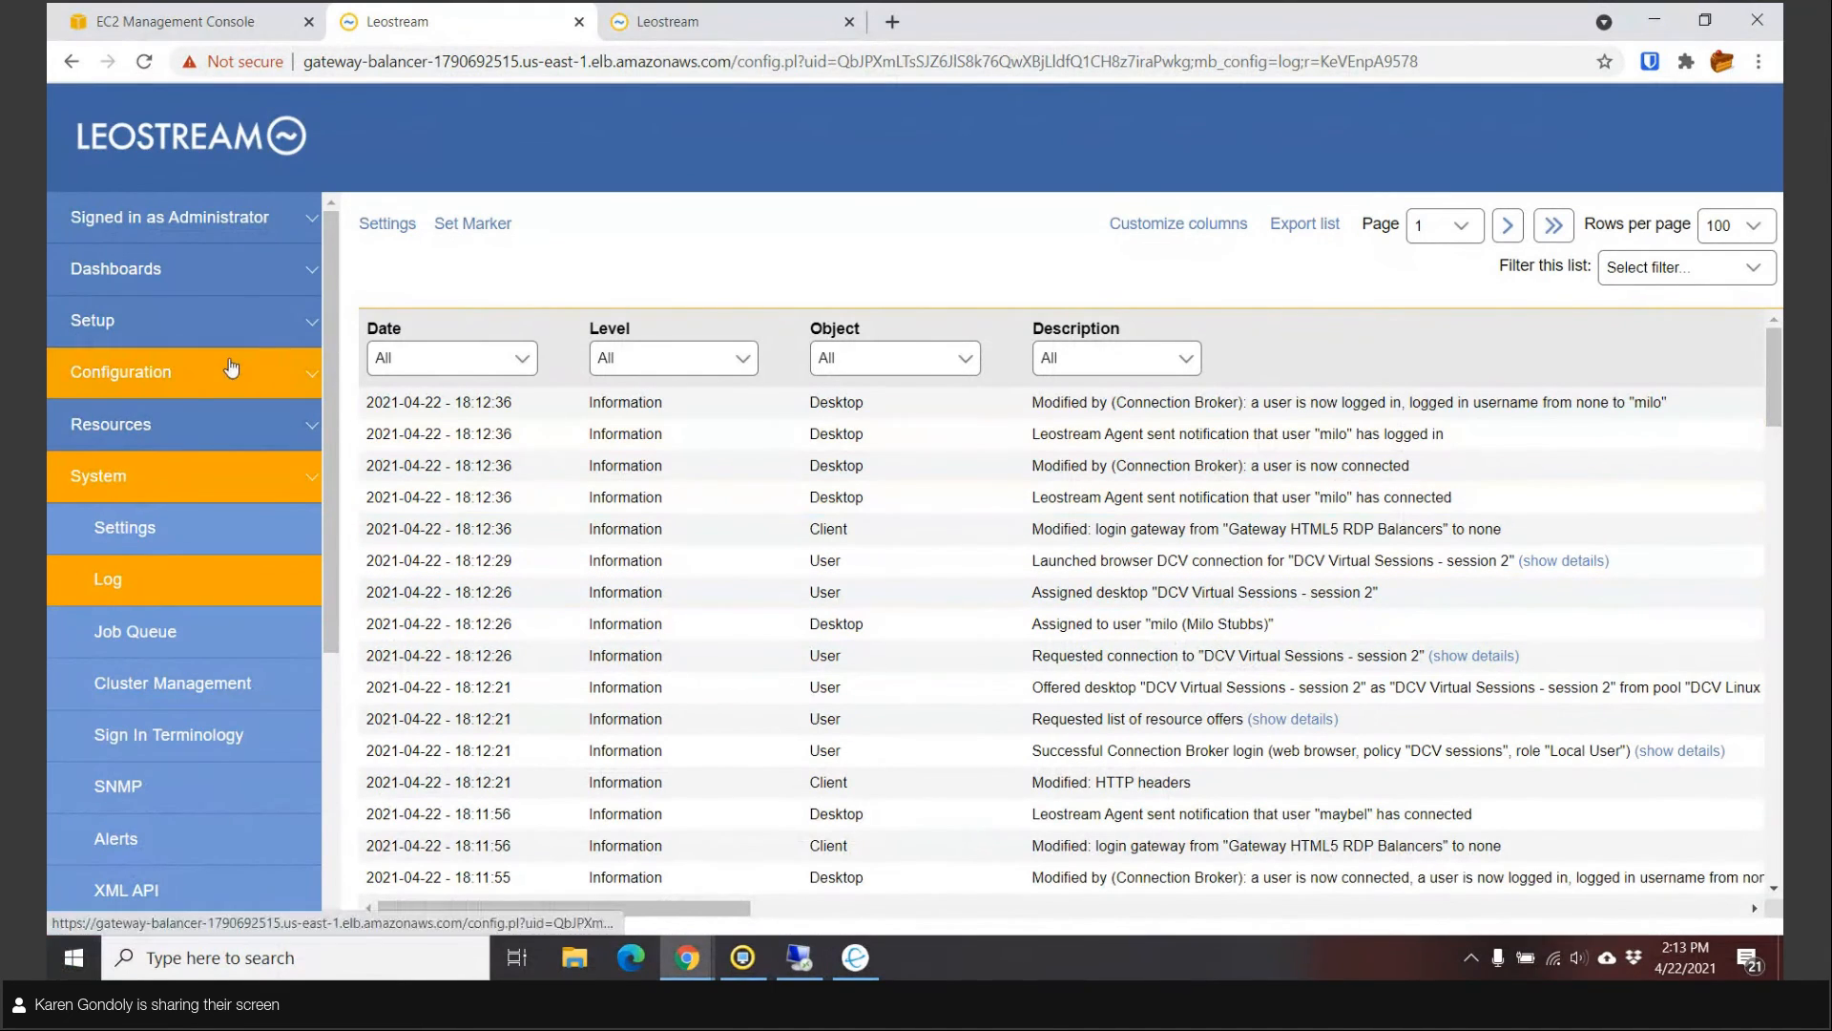
left_click(160, 423)
left_click(136, 480)
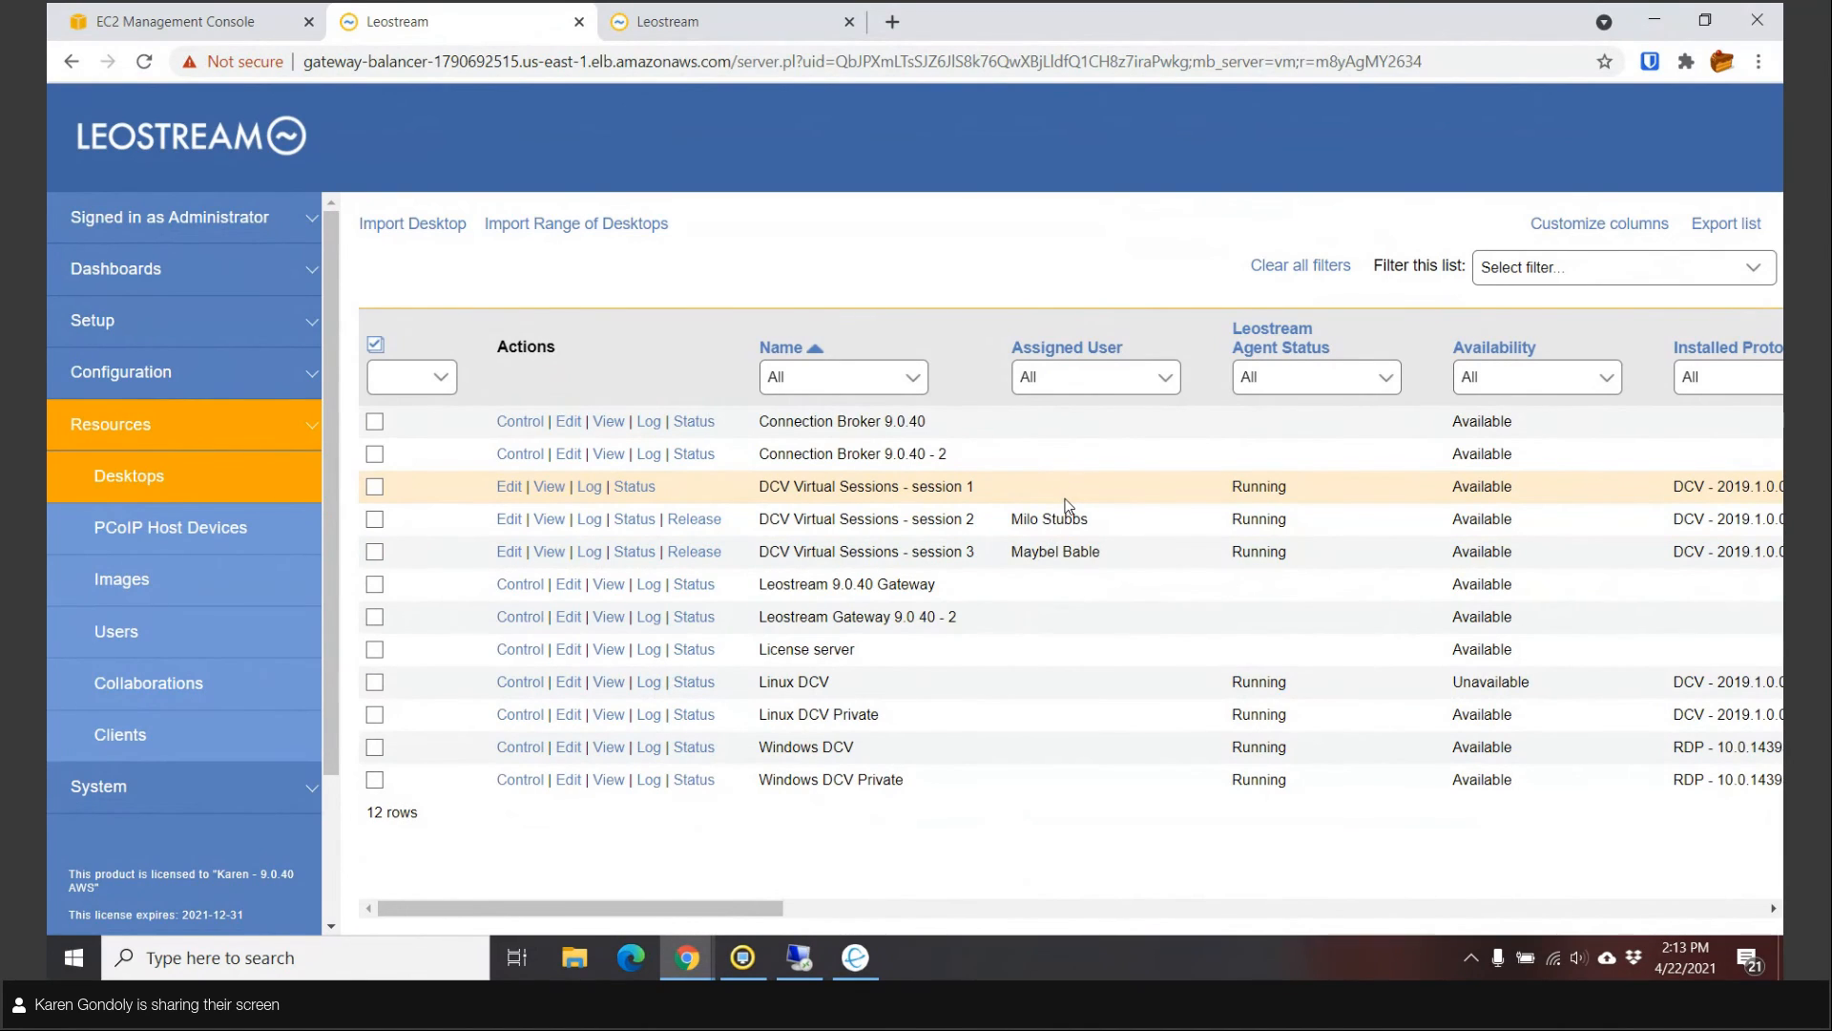
Log out the first user's session on DCV Virtual Sessions - session 3 and close its DCV client.
left_click(631, 556)
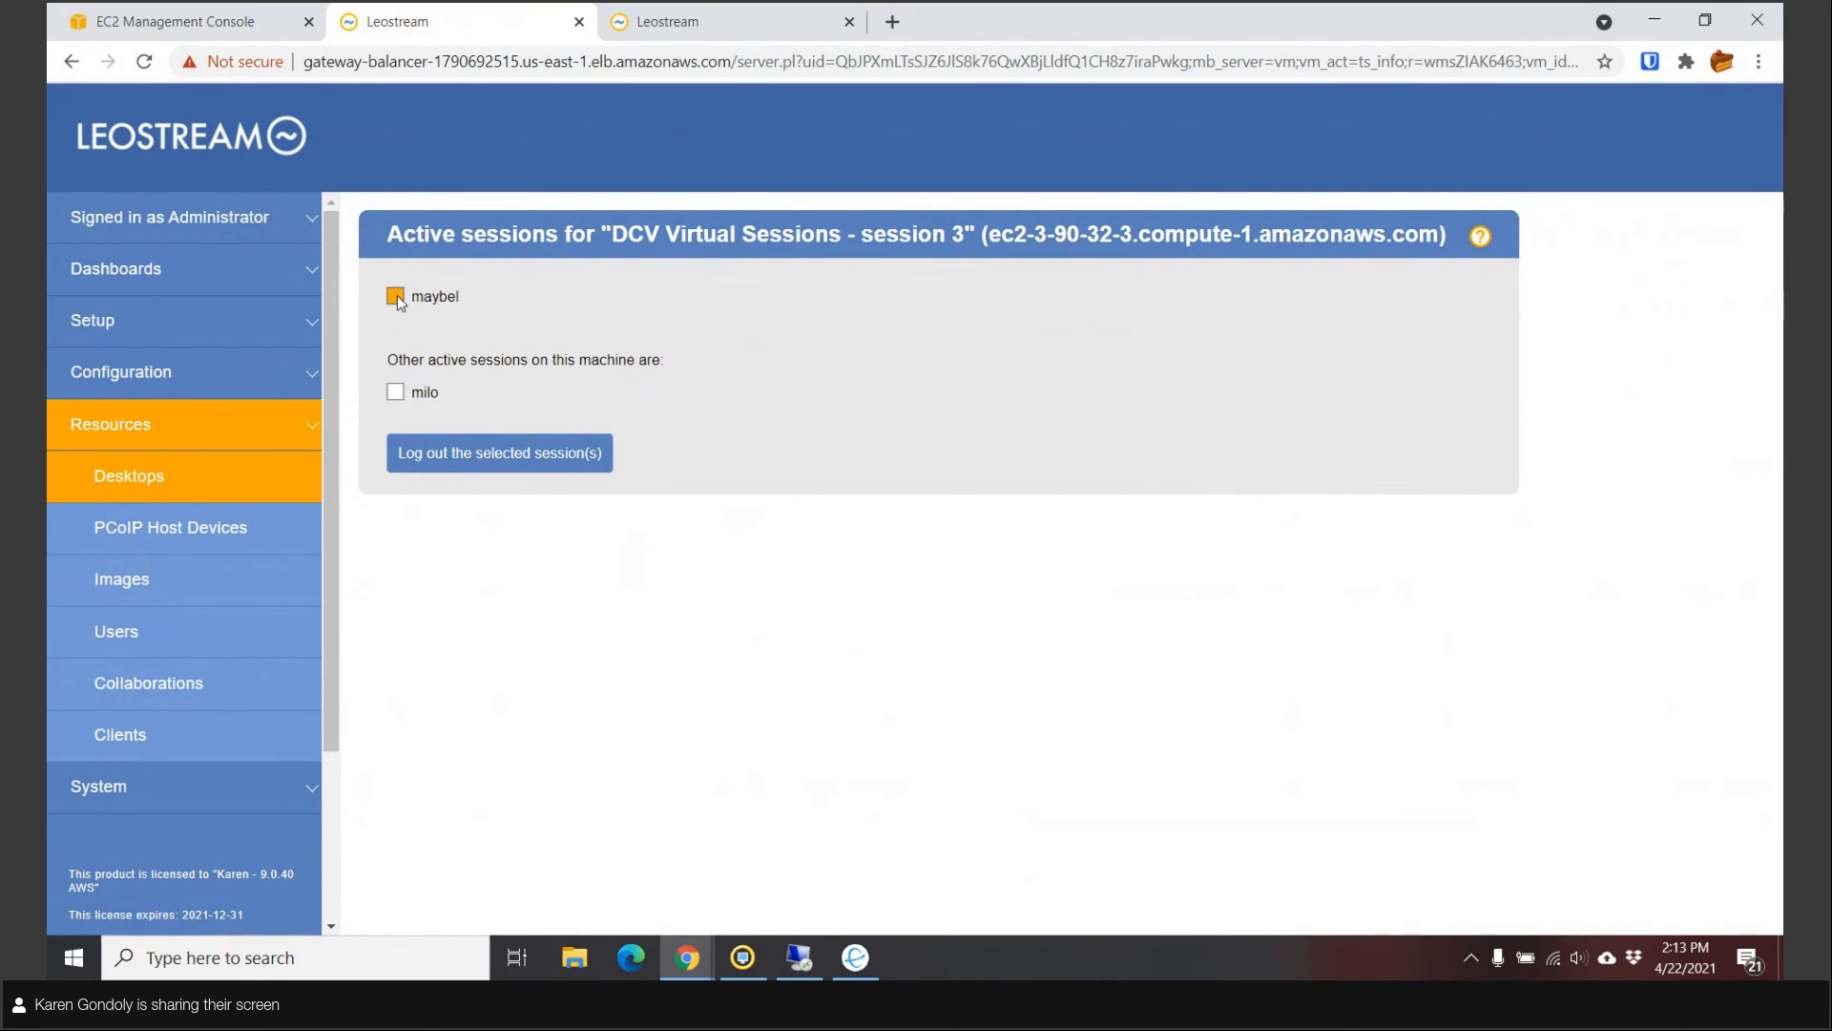
left_click(442, 450)
left_click(867, 967)
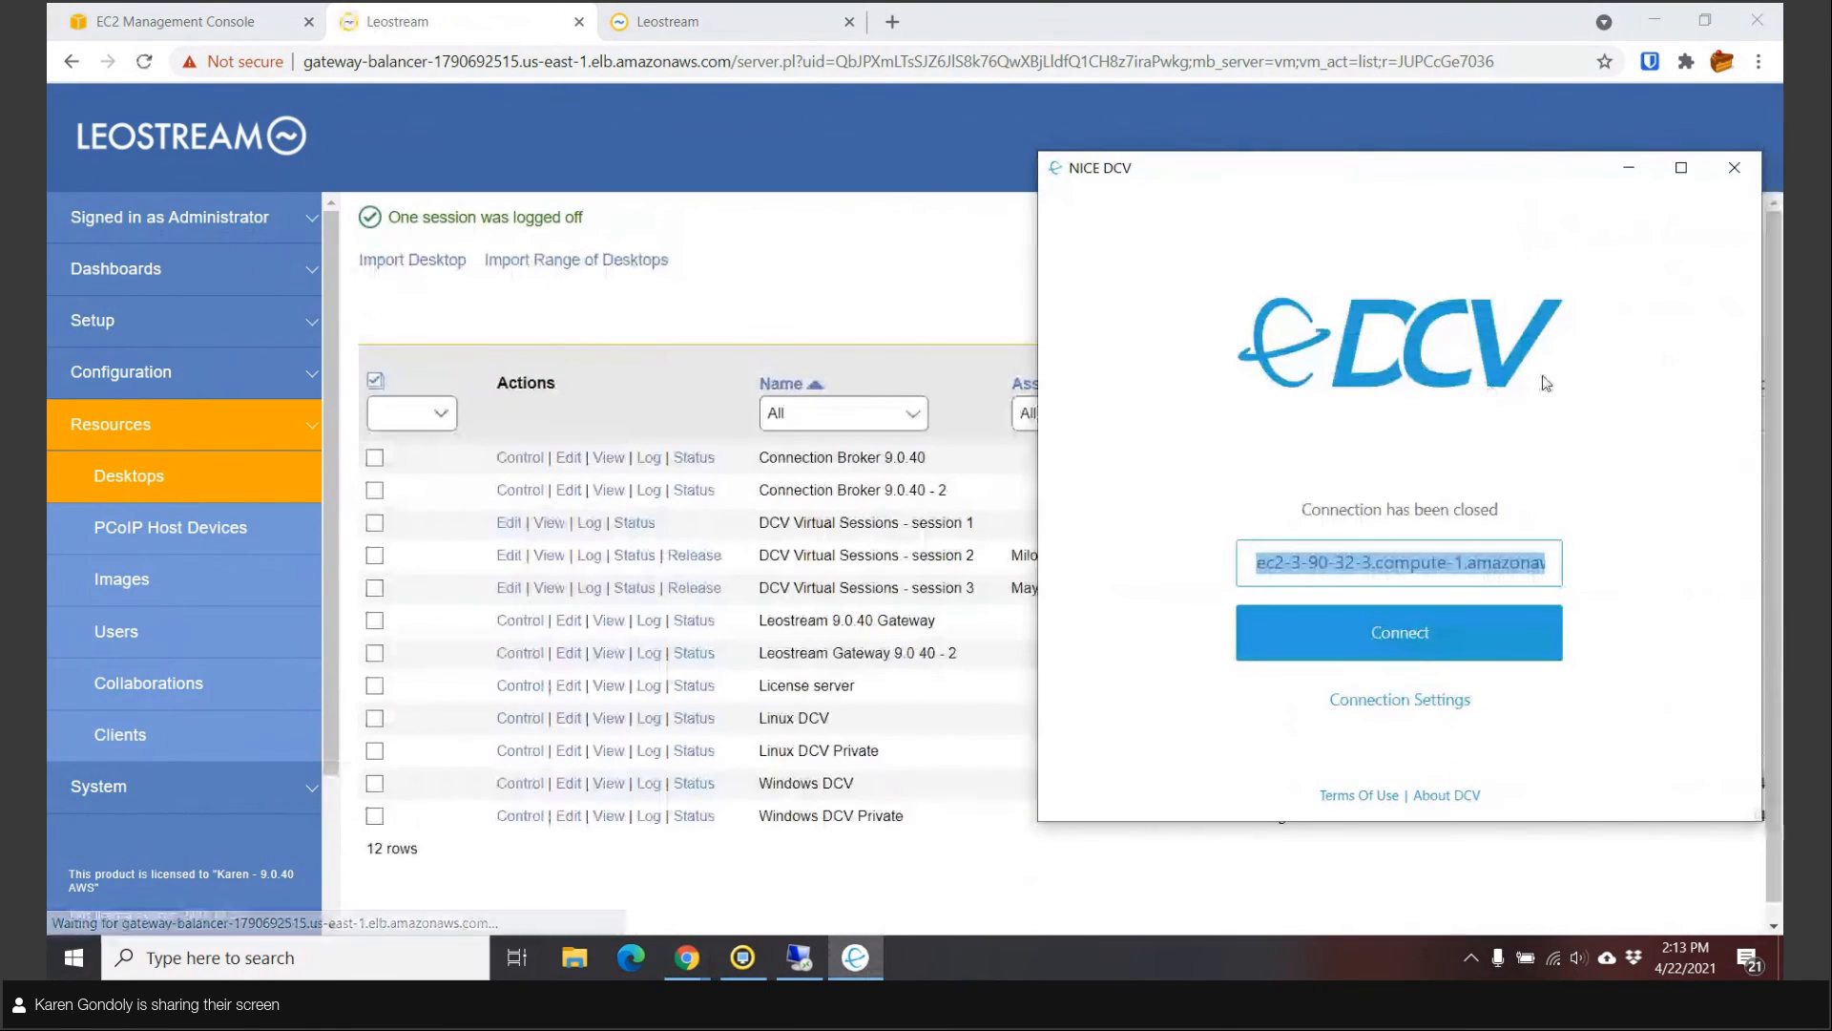
left_click(1746, 174)
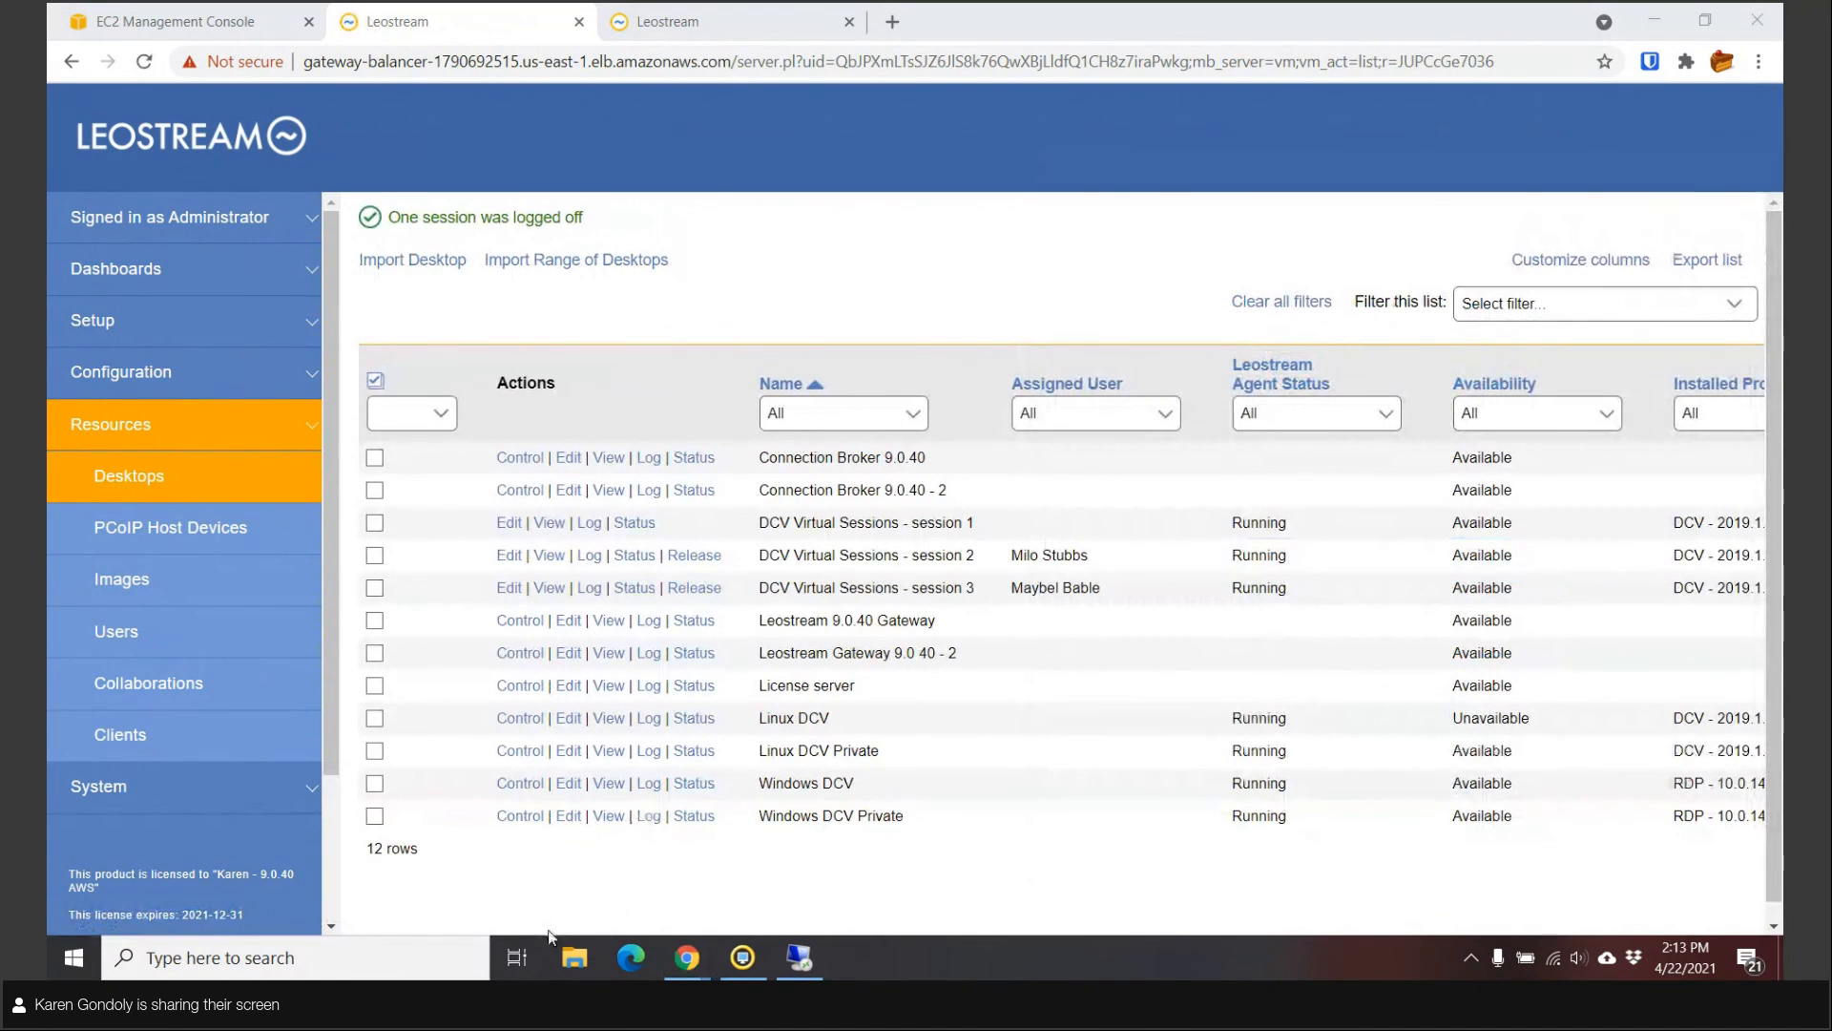
Log in to Leostream Connect and connect to DCV Windows Console Machines.
left_click_drag(50, 387, 861, 330)
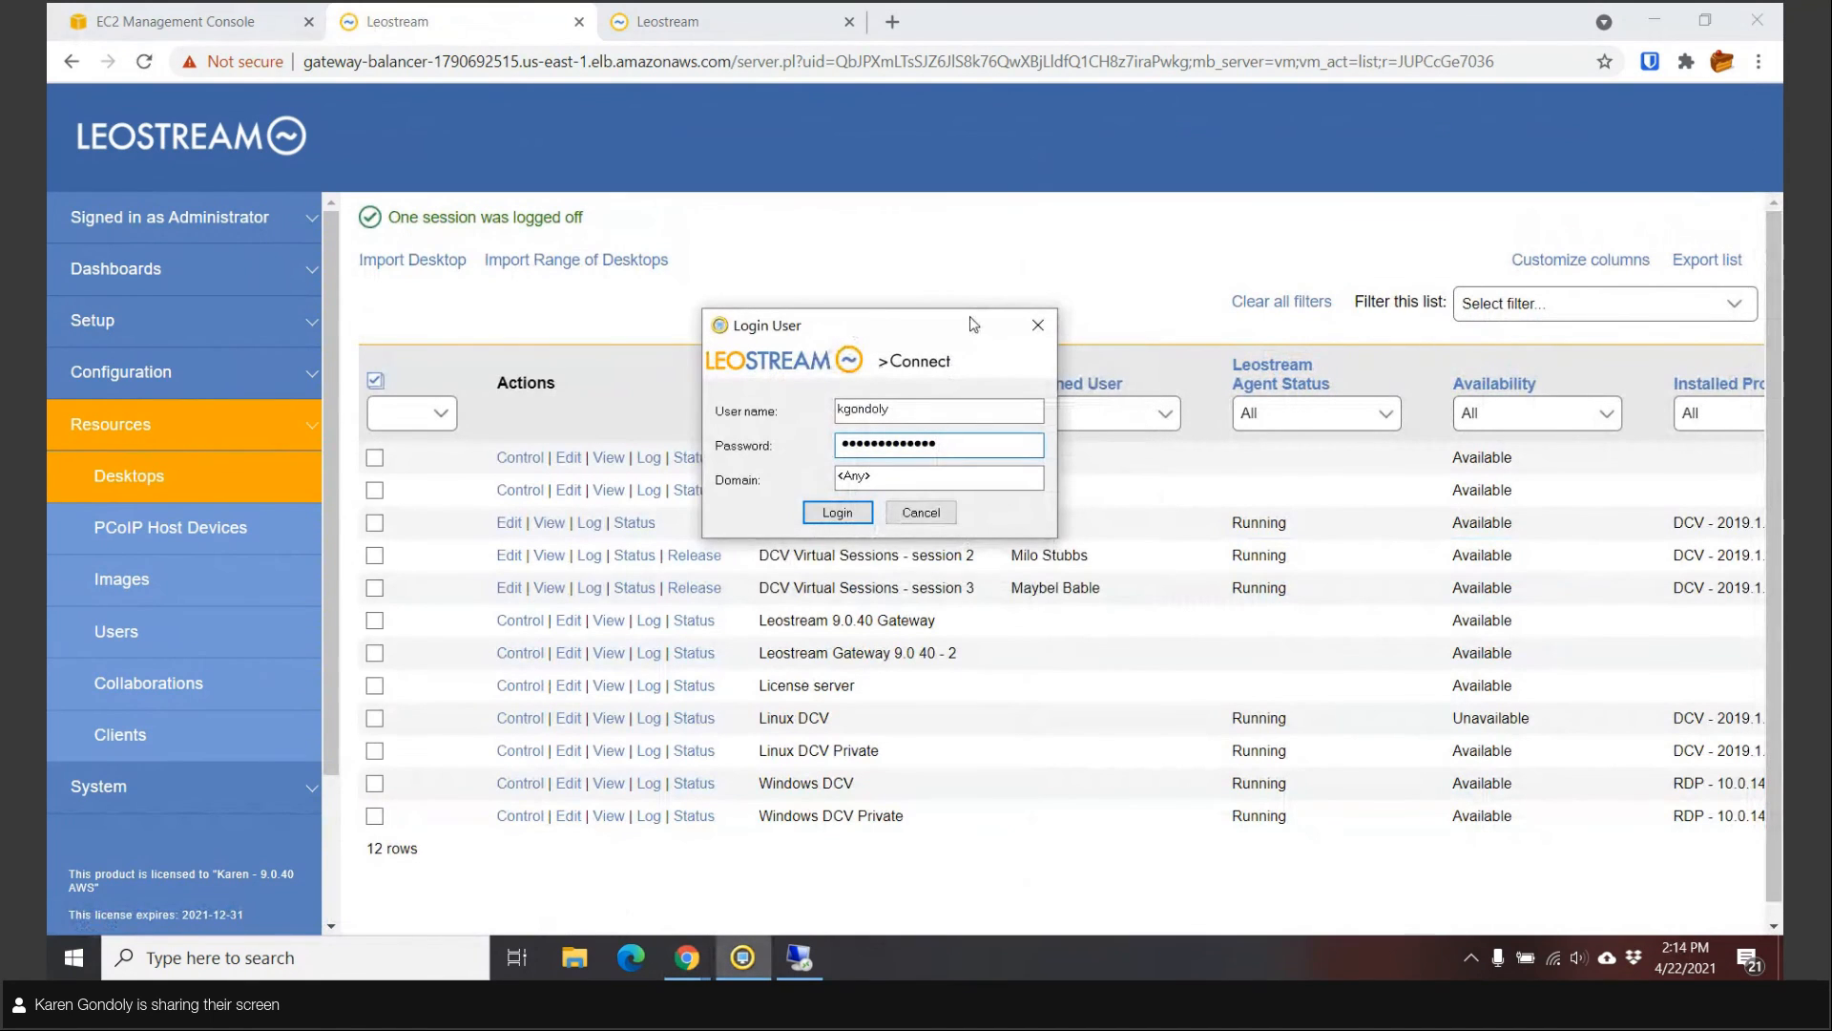
left_click(840, 513)
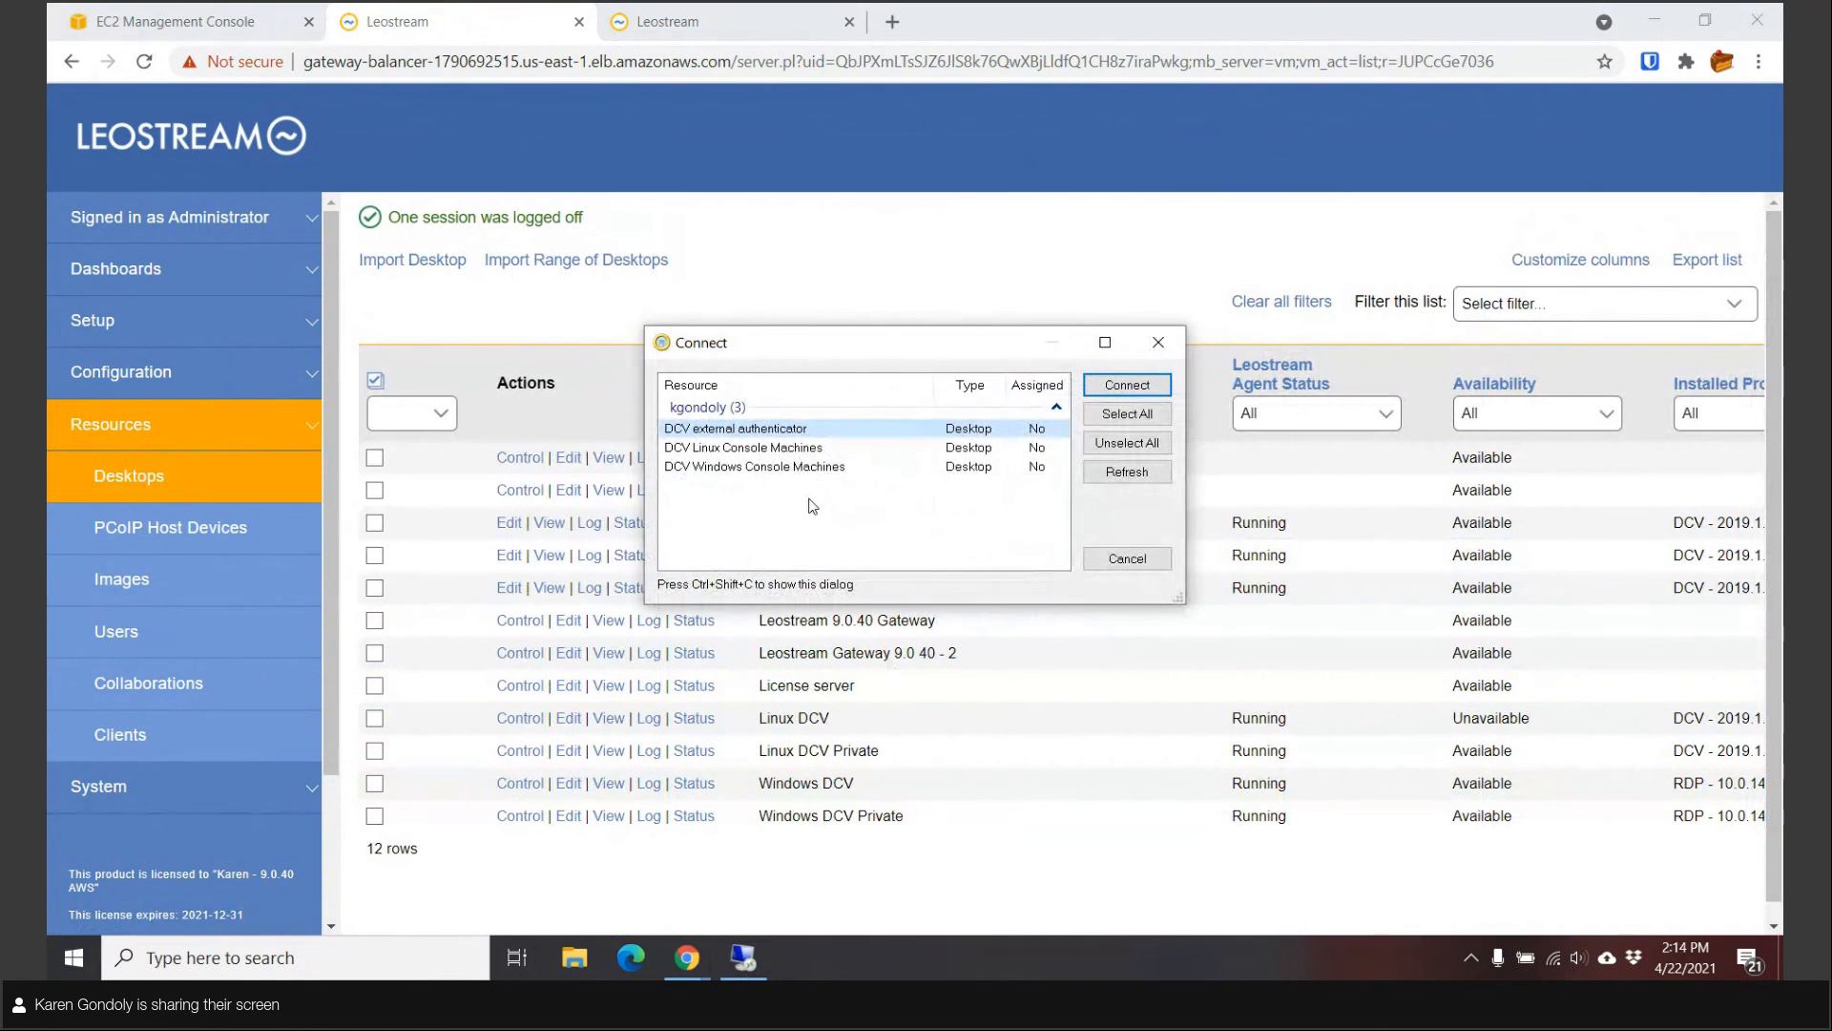
left_click(802, 468)
left_click(1146, 383)
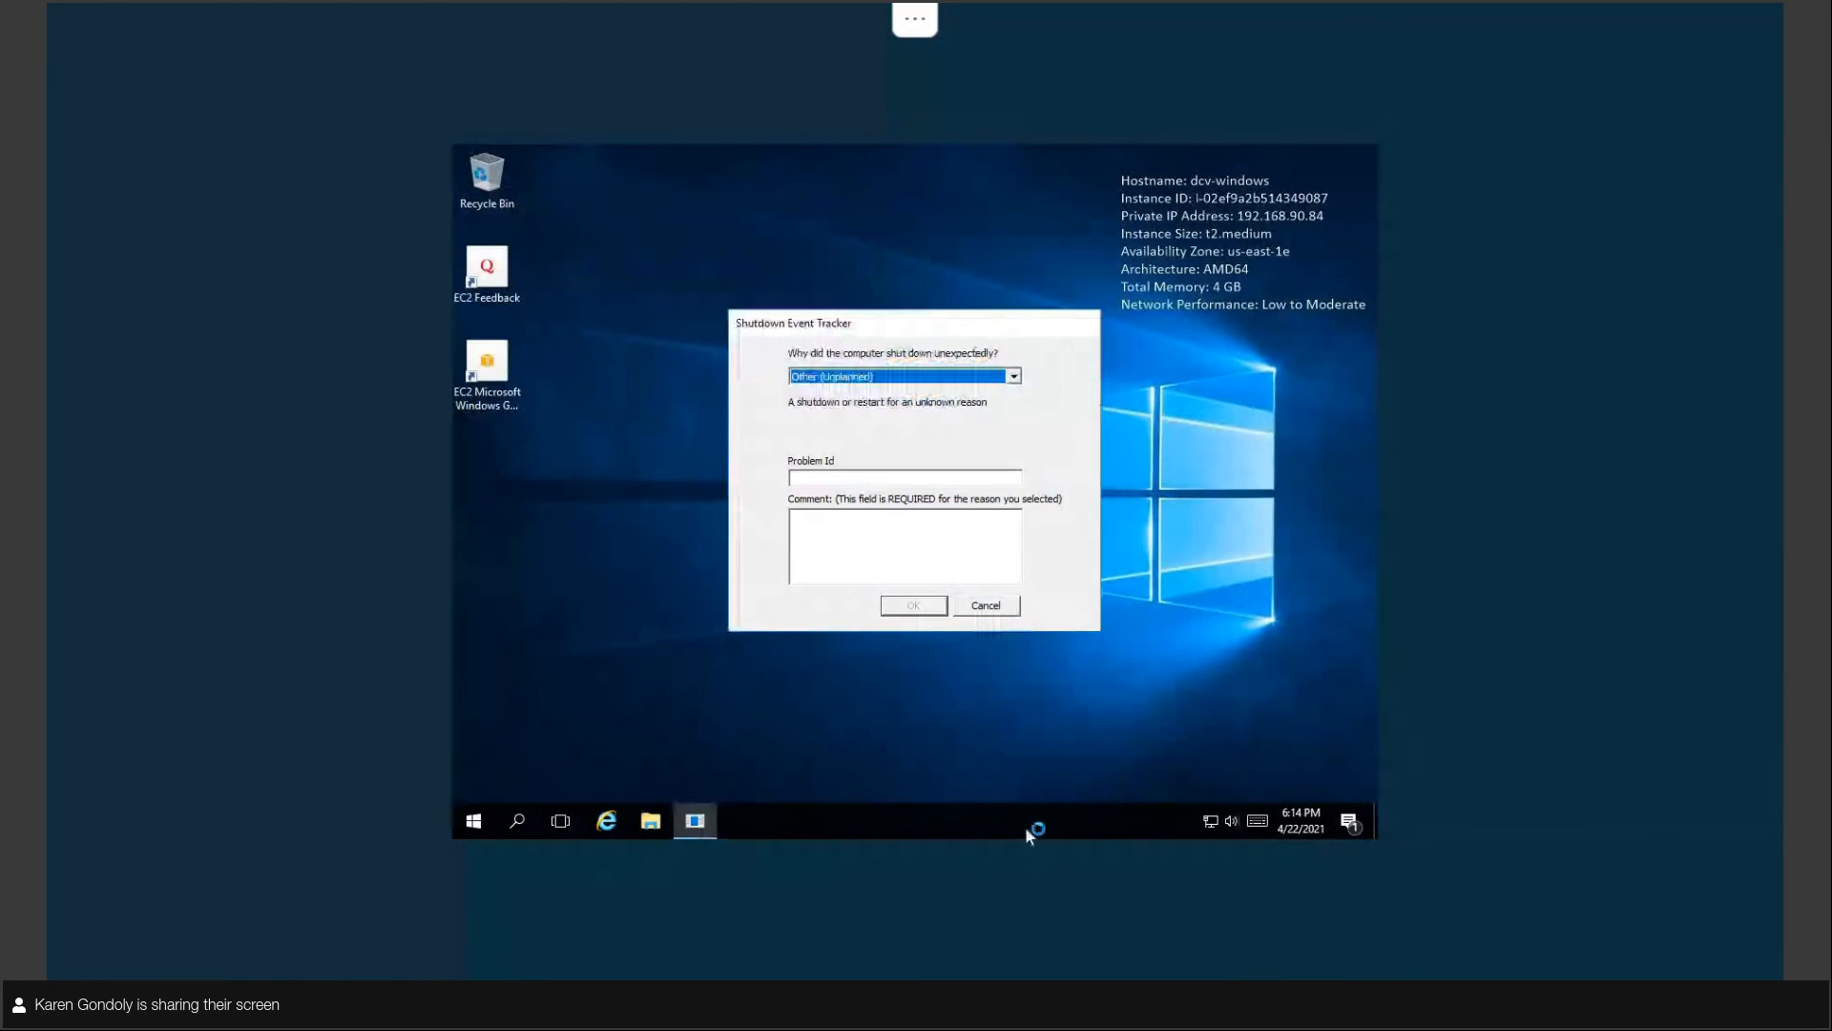
Cancel the Shutdown Event Tracker and take the Windows DCV session out of fullscreen.
left_click(983, 605)
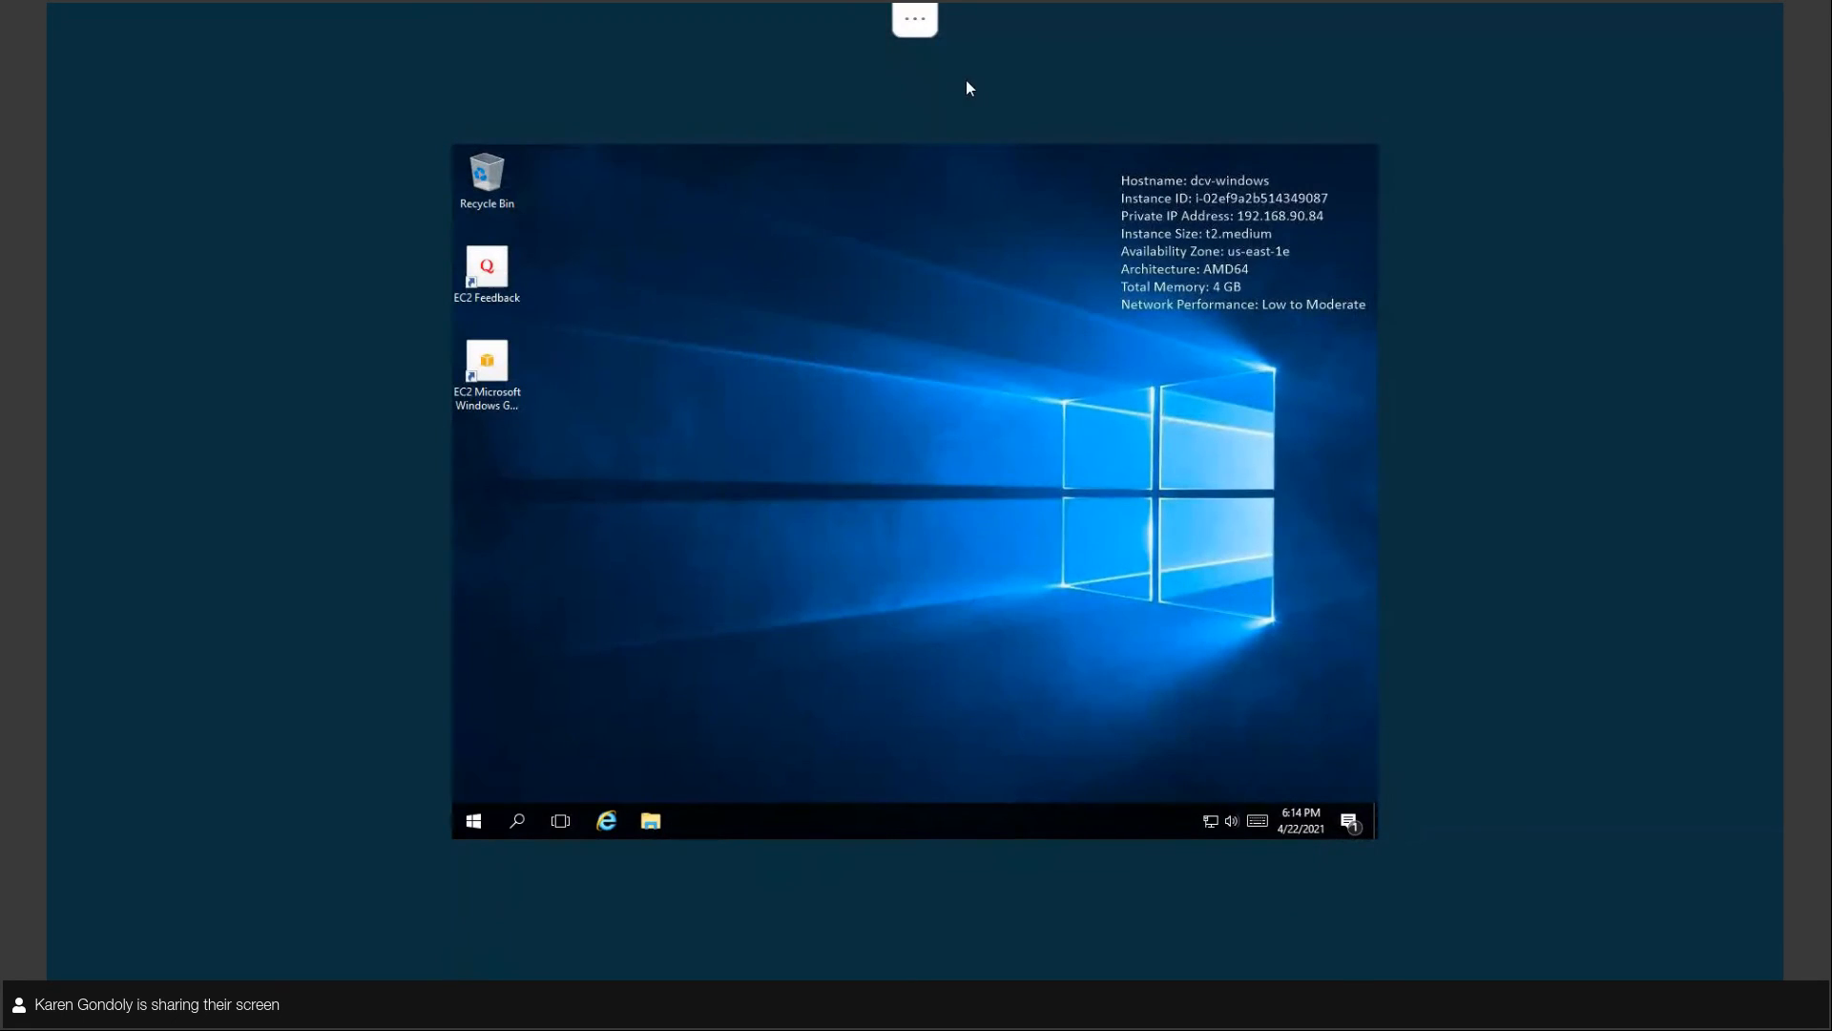
left_click(904, 29)
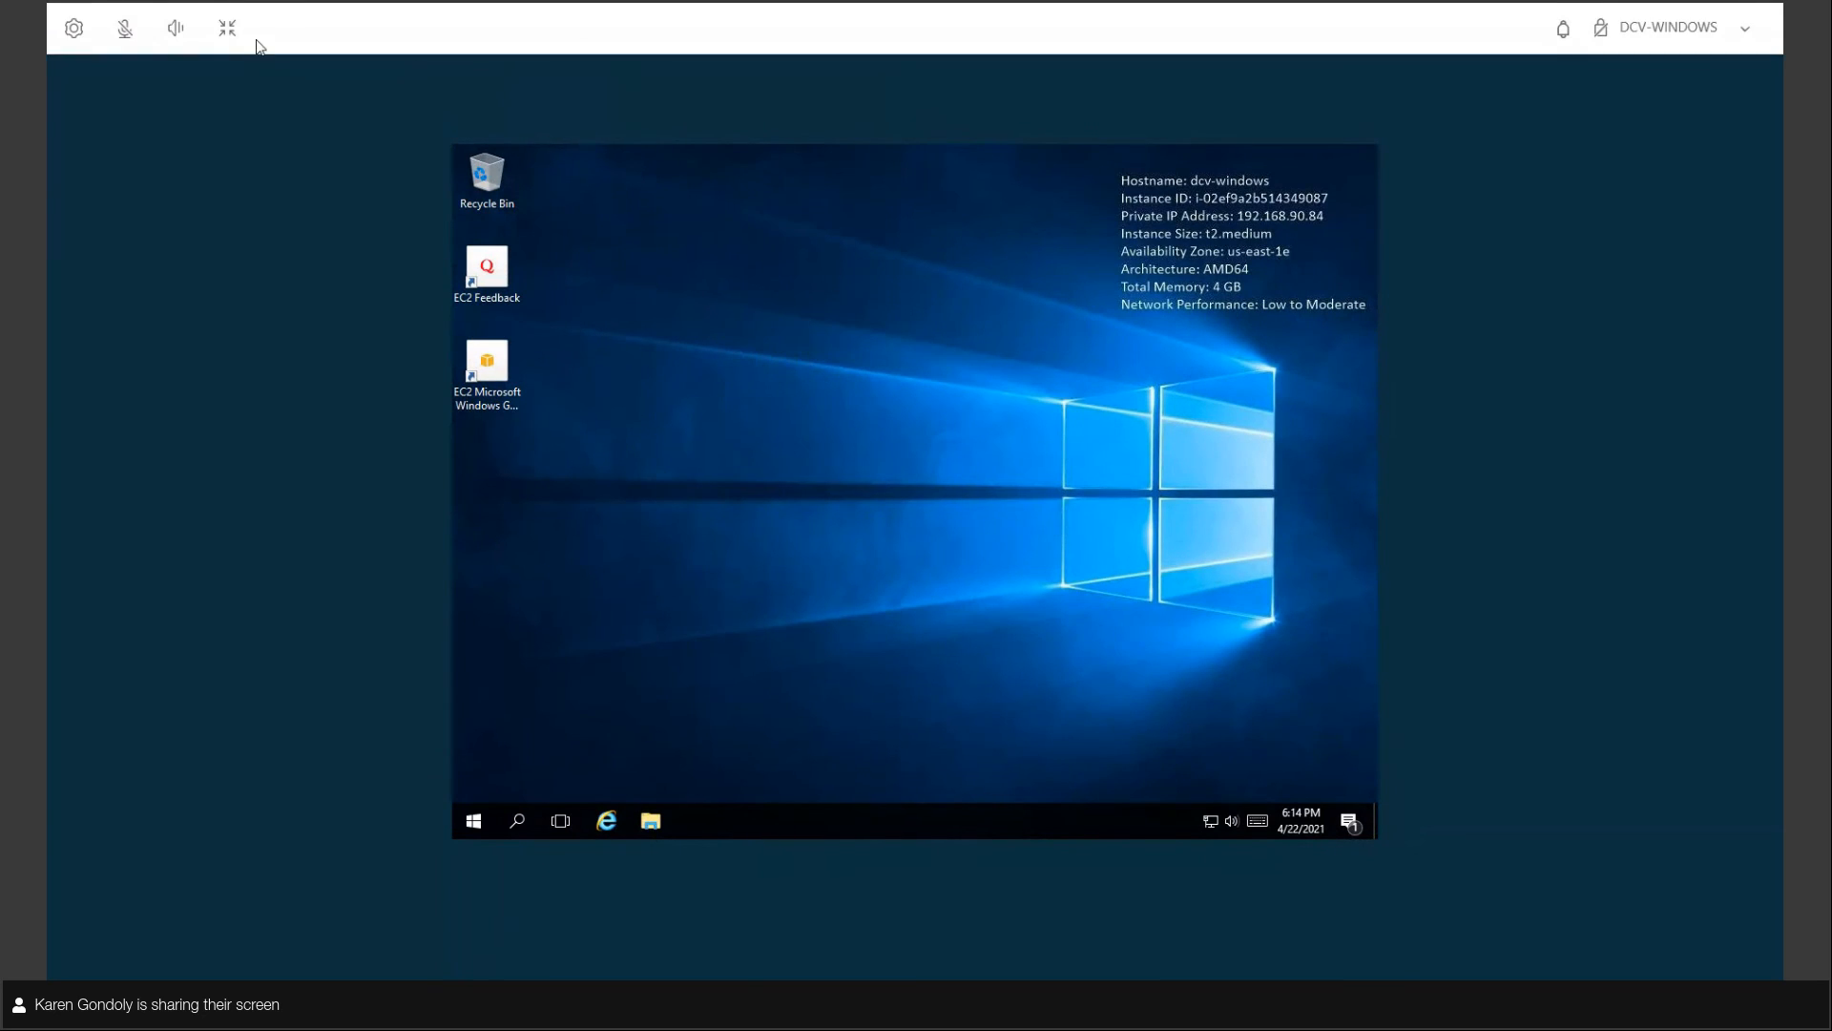
left_click(227, 28)
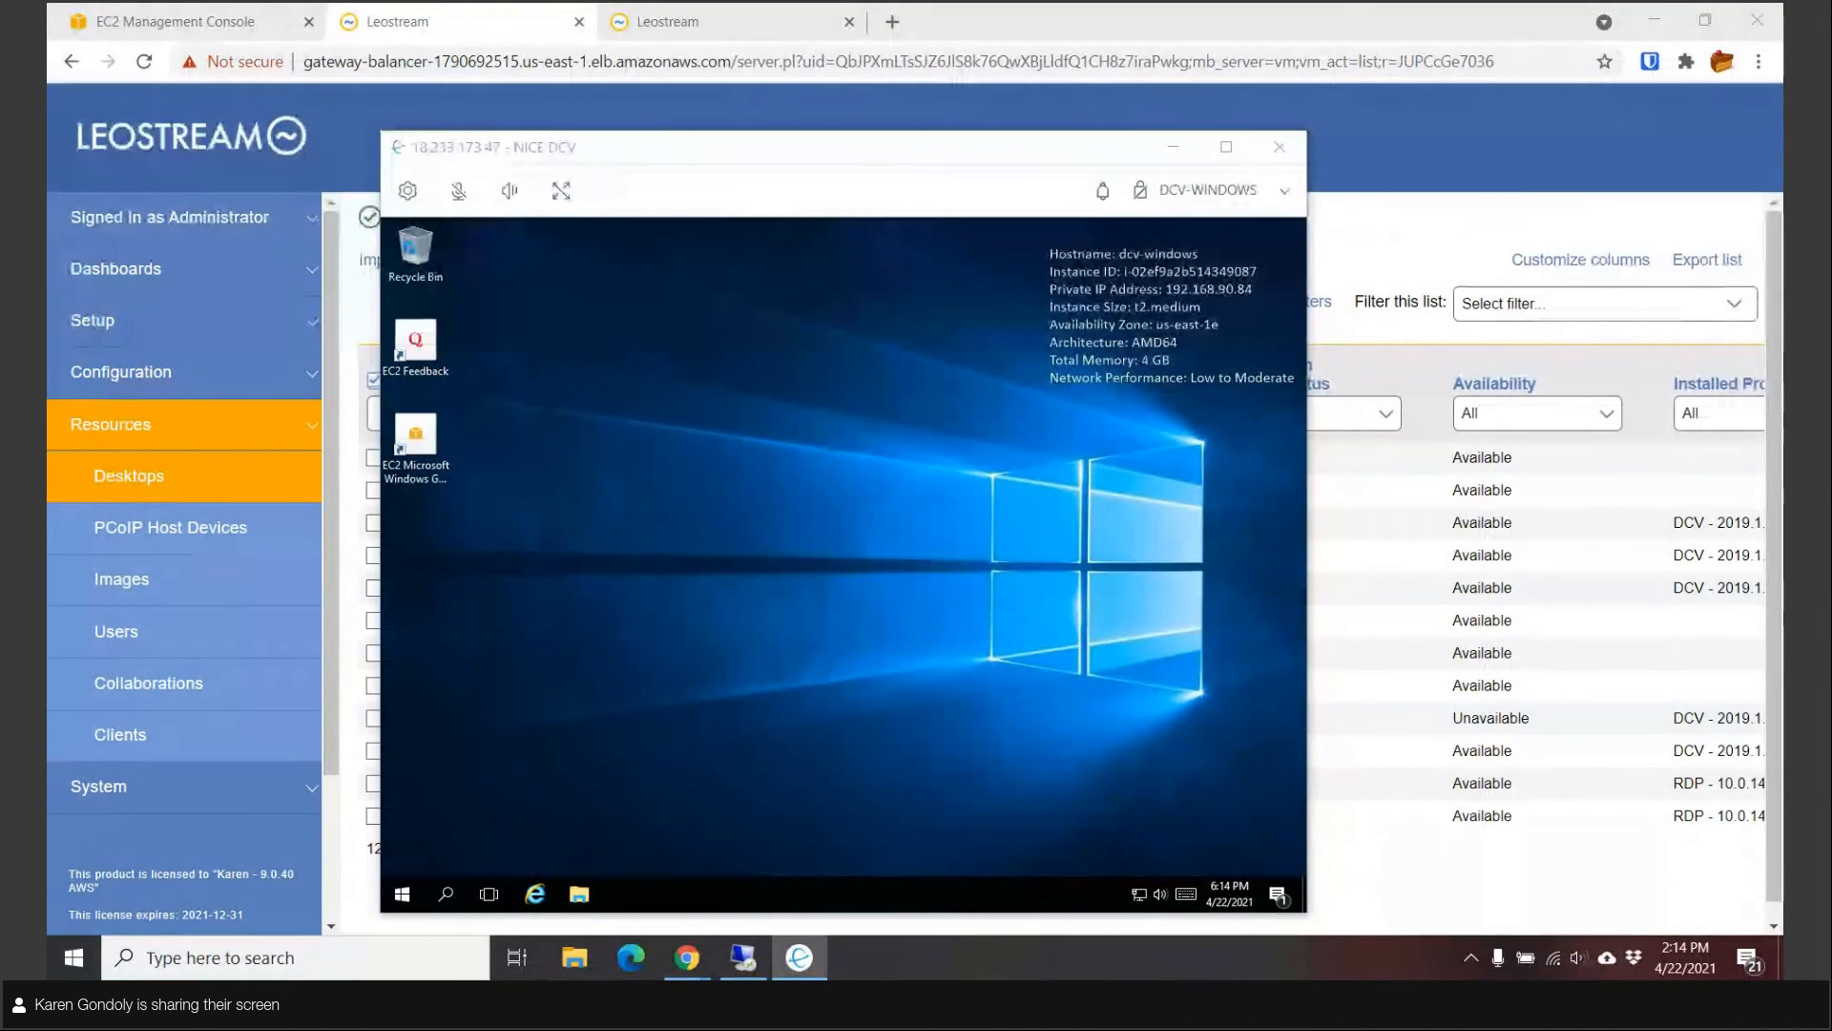